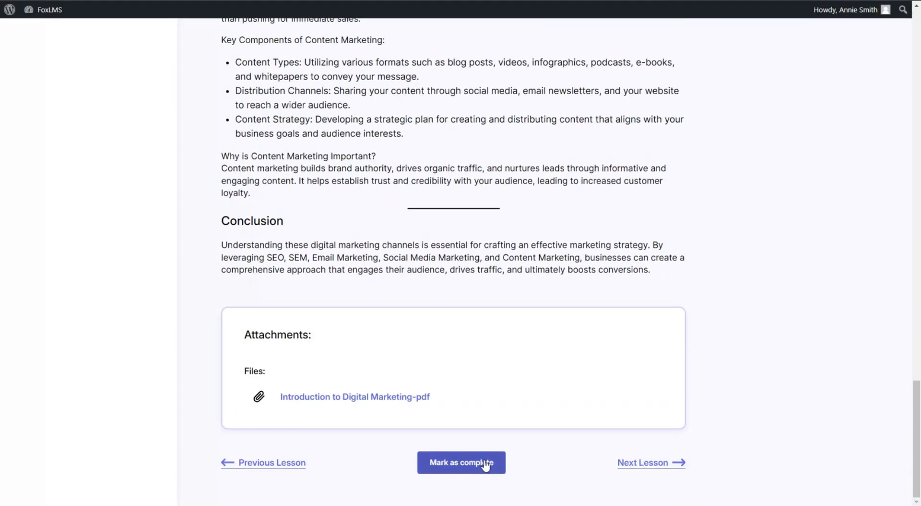
Mark the digital marketing channels lesson complete and continue to its quiz
{"action": "left_click", "coordinate": [485, 464]}
{"action": "scroll", "coordinate": [571, 337], "scroll_direction": "down", "scroll_amount": 1}
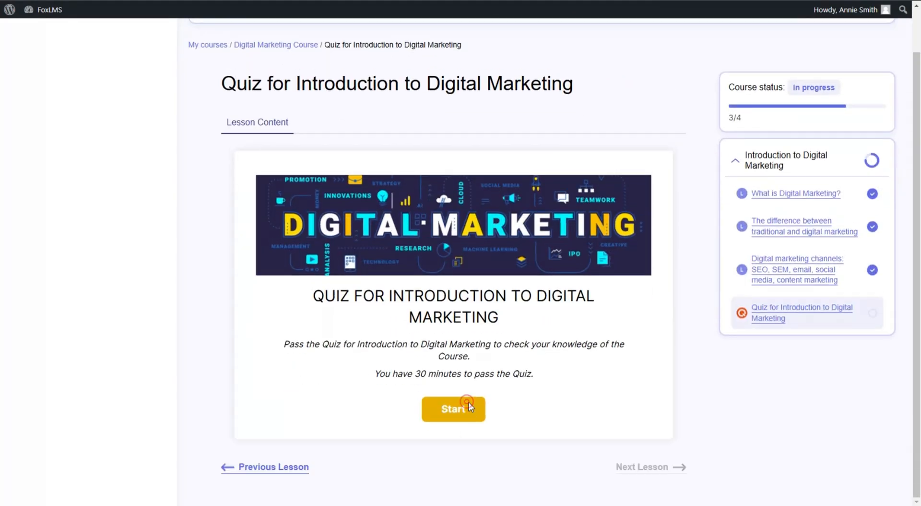
Start the quiz and submit the taker's name and e-mail address
{"action": "left_click", "coordinate": [468, 403]}
{"action": "left_click", "coordinate": [404, 322]}
{"action": "type", "text": "example@gmail.com"}
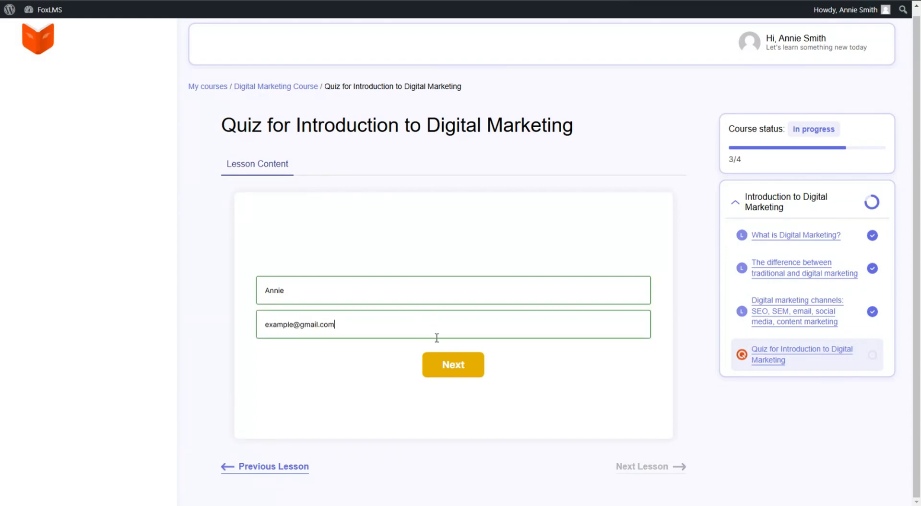
{"action": "left_click", "coordinate": [446, 365]}
Answer questions 1–5, including 'To create engaging content' and 'Real-time feedback'
{"action": "left_click", "coordinate": [336, 297]}
{"action": "left_click", "coordinate": [454, 401]}
{"action": "left_click", "coordinate": [449, 354]}
{"action": "left_click", "coordinate": [484, 389]}
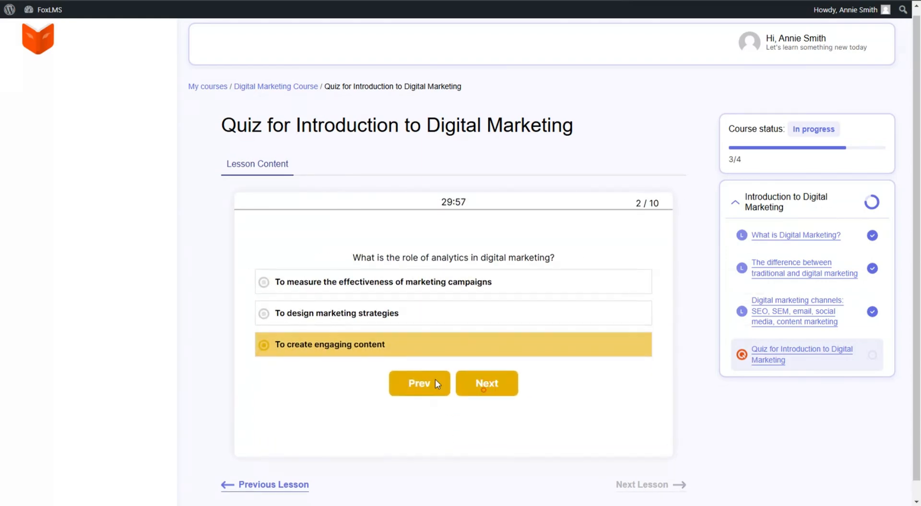
{"action": "left_click", "coordinate": [425, 359]}
{"action": "left_click", "coordinate": [461, 392]}
{"action": "left_click", "coordinate": [378, 362]}
{"action": "left_click", "coordinate": [479, 398]}
{"action": "left_click", "coordinate": [427, 363]}
{"action": "left_click", "coordinate": [484, 400]}
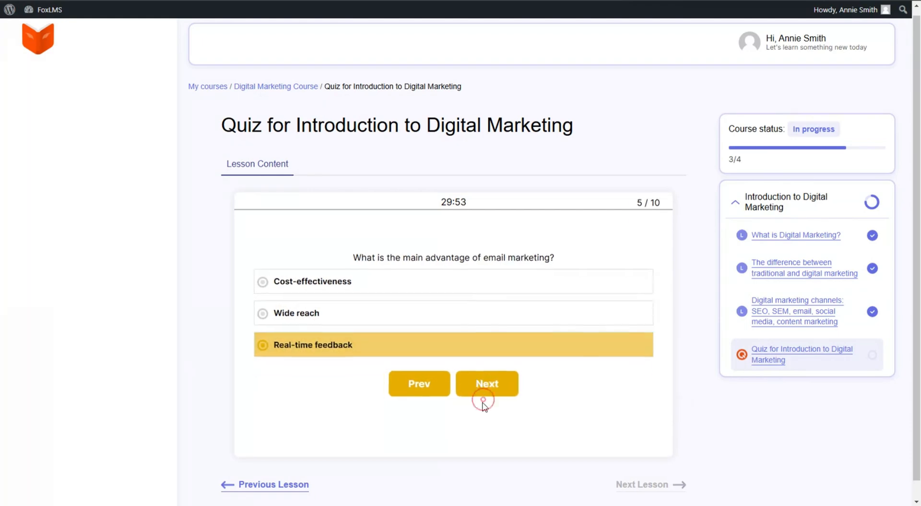
Answer questions 6–10, including 'Increasing website traffic', and request the results
{"action": "left_click", "coordinate": [468, 367]}
{"action": "left_click", "coordinate": [485, 398]}
{"action": "left_click", "coordinate": [354, 366]}
{"action": "left_click", "coordinate": [482, 397]}
{"action": "left_click", "coordinate": [461, 345]}
{"action": "left_click", "coordinate": [488, 394]}
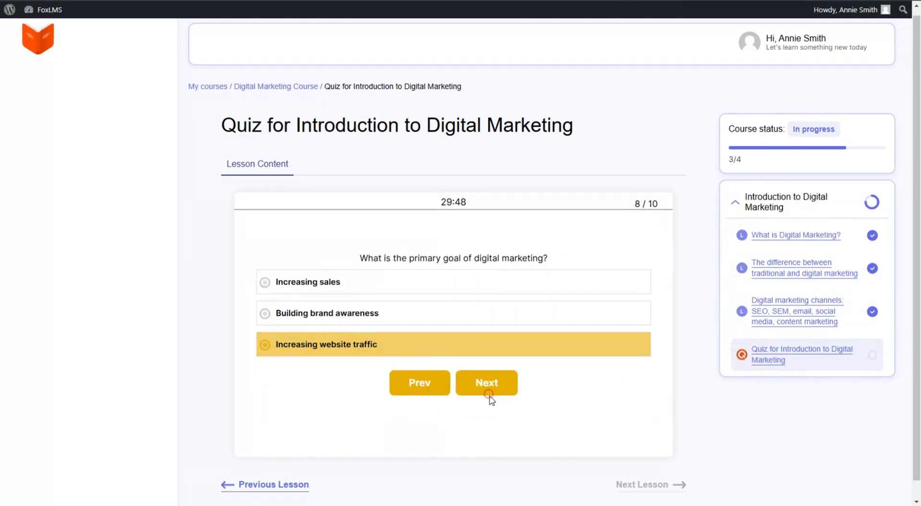
{"action": "left_click", "coordinate": [457, 356]}
{"action": "left_click", "coordinate": [484, 395]}
{"action": "left_click", "coordinate": [389, 330]}
{"action": "left_click", "coordinate": [505, 386]}
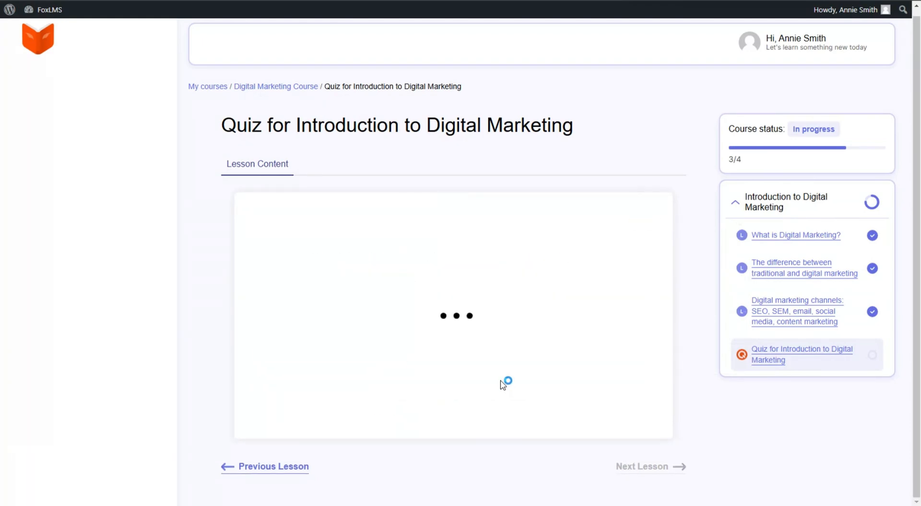
Review the quiz results and download the course completion certificate
{"action": "scroll", "coordinate": [650, 245], "scroll_direction": "down", "scroll_amount": 12}
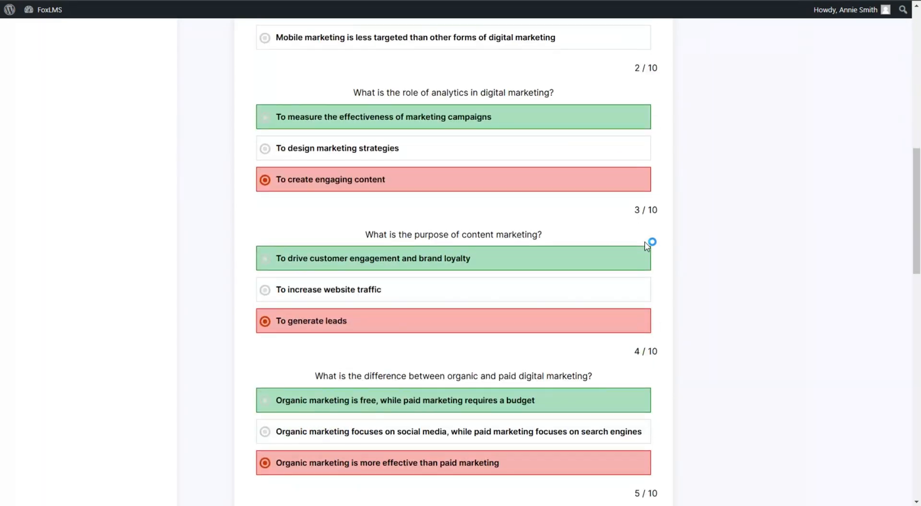
{"action": "scroll", "coordinate": [647, 245], "scroll_direction": "down", "scroll_amount": 15}
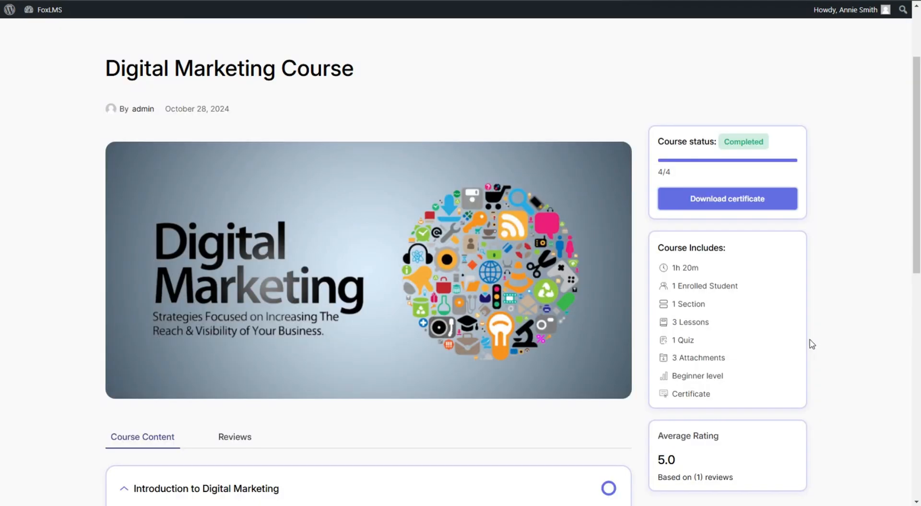
{"action": "left_click", "coordinate": [710, 204]}
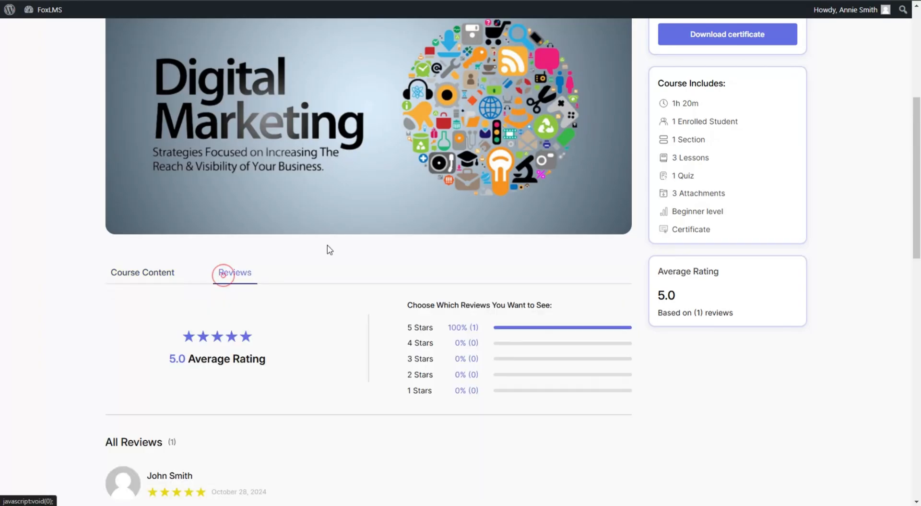
Rate the course five stars and draft the review 'Great LMS Tool'
{"action": "scroll", "coordinate": [360, 339], "scroll_direction": "down", "scroll_amount": 6}
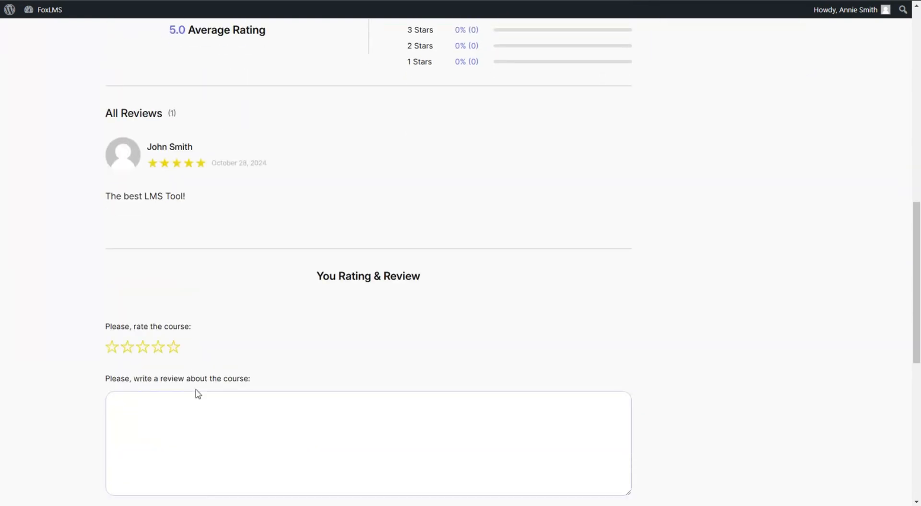
{"action": "left_click", "coordinate": [175, 347]}
{"action": "left_click", "coordinate": [240, 432]}
{"action": "type", "text": "Great LMS"}
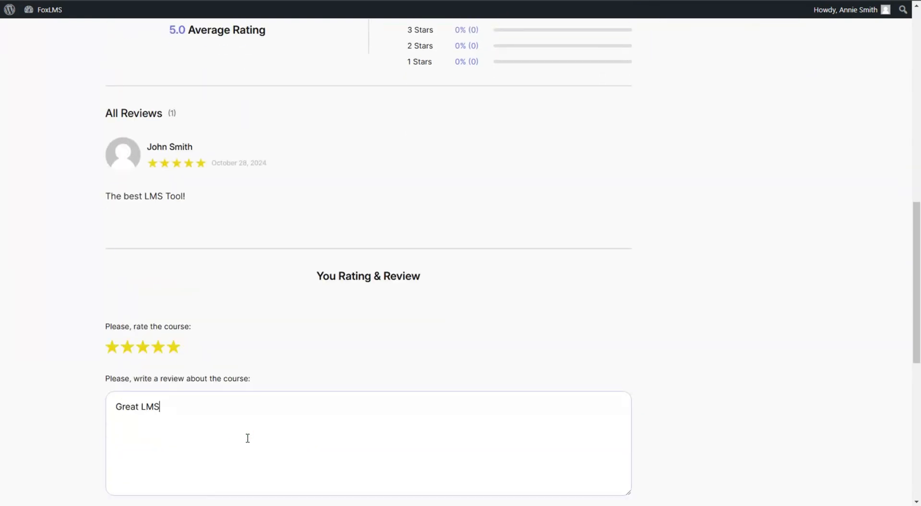
{"action": "type", "text": " Tool"}
{"action": "scroll", "coordinate": [412, 243], "scroll_direction": "down", "scroll_amount": 2}
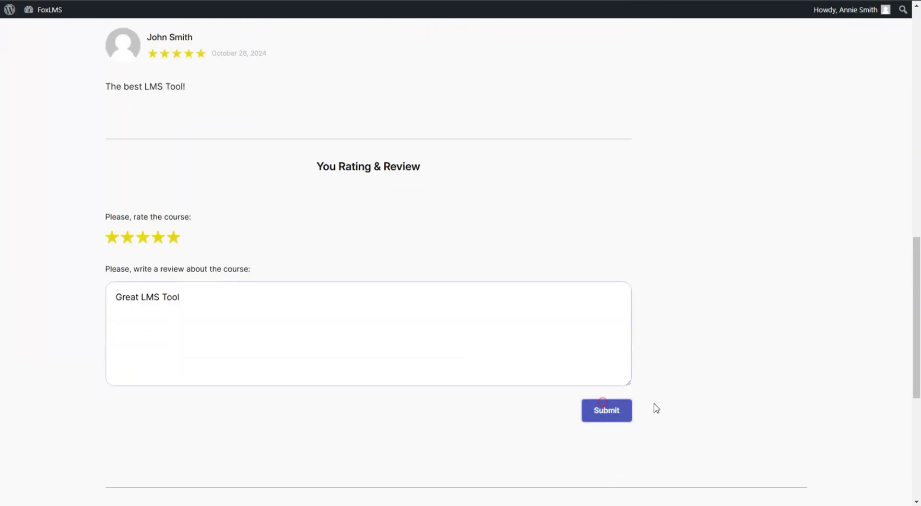
{"action": "scroll", "coordinate": [635, 426], "scroll_direction": "down", "scroll_amount": 1}
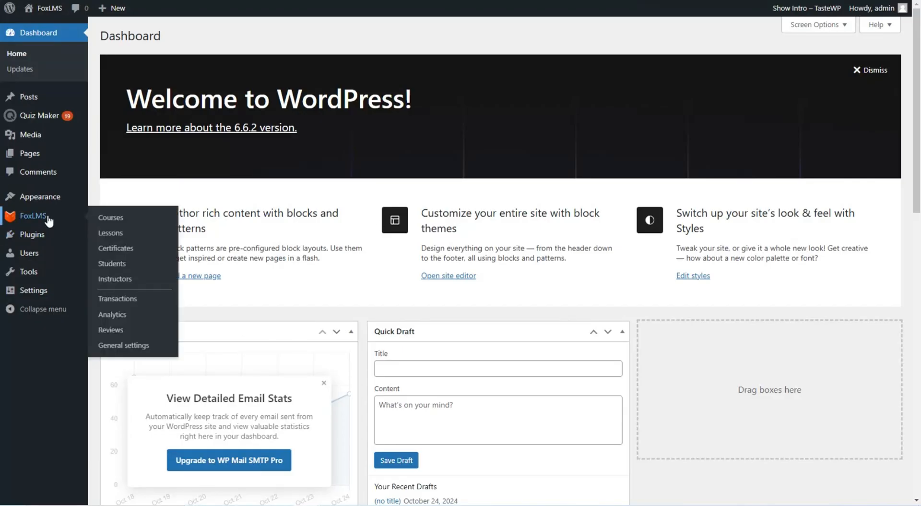
Open Digital Marketing Course from the FoxLMS Courses list and browse its builder sections
{"action": "left_click", "coordinate": [103, 216]}
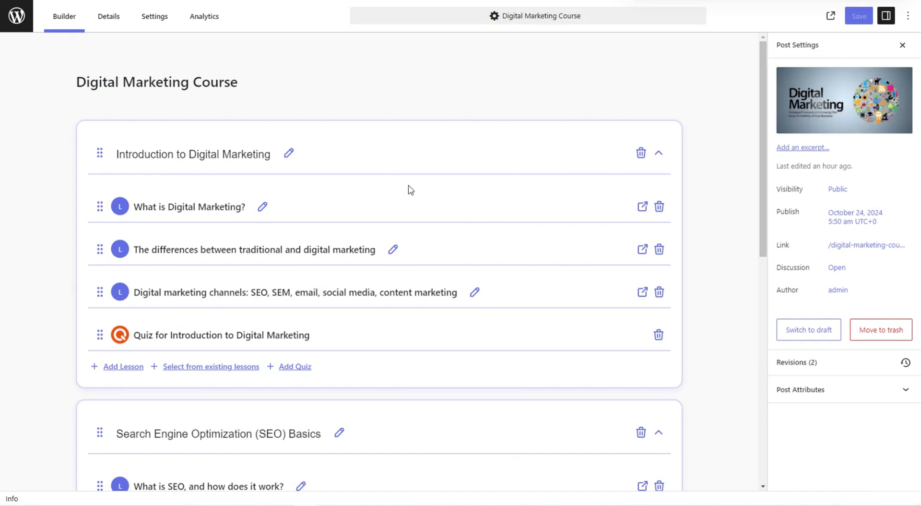
{"action": "scroll", "coordinate": [411, 191], "scroll_direction": "down", "scroll_amount": 2}
{"action": "scroll", "coordinate": [393, 219], "scroll_direction": "down", "scroll_amount": 2}
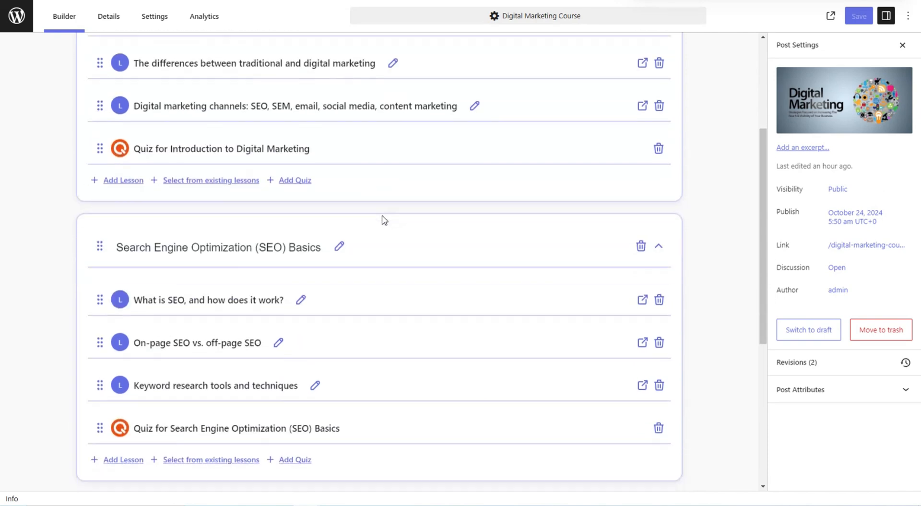
{"action": "scroll", "coordinate": [383, 219], "scroll_direction": "down", "scroll_amount": 6}
{"action": "scroll", "coordinate": [384, 220], "scroll_direction": "up", "scroll_amount": 5}
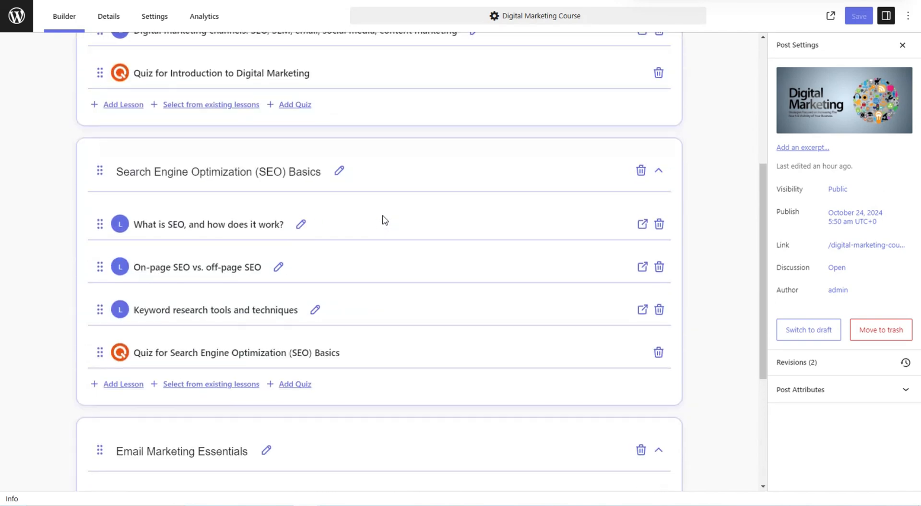
{"action": "scroll", "coordinate": [384, 220], "scroll_direction": "up", "scroll_amount": 5}
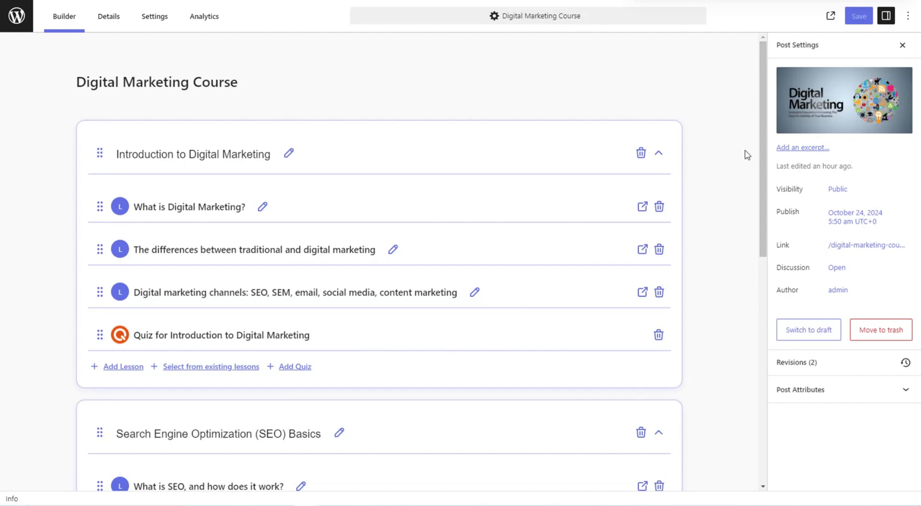
Preview Paid access in the course Details, then switch access back to Free
{"action": "left_click", "coordinate": [109, 17]}
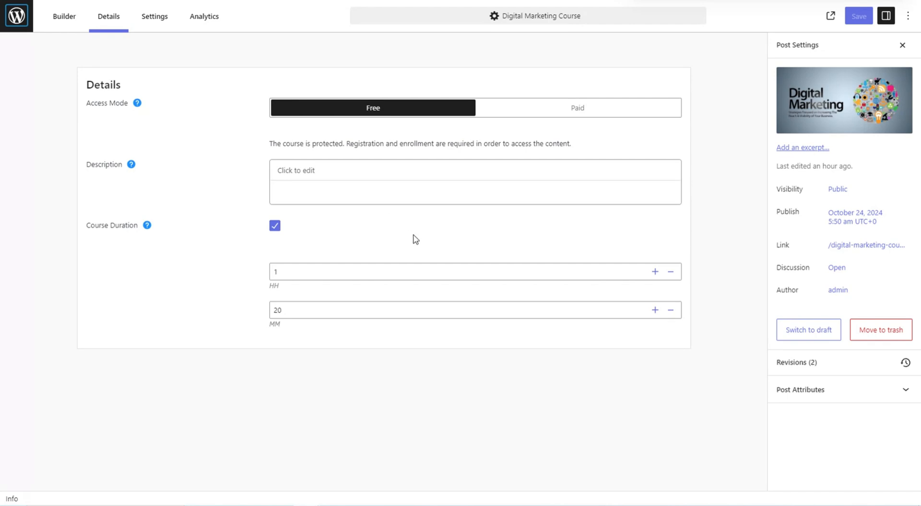
{"action": "left_click", "coordinate": [530, 112]}
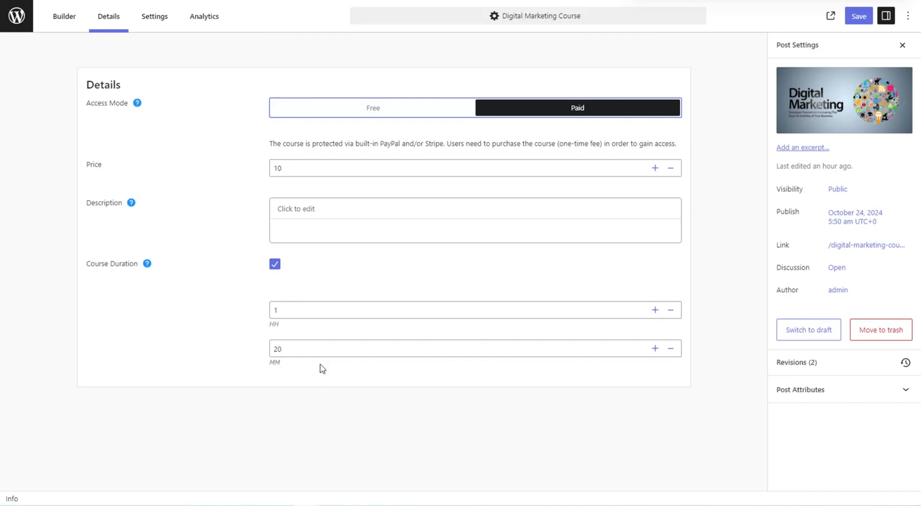
{"action": "left_click", "coordinate": [405, 114]}
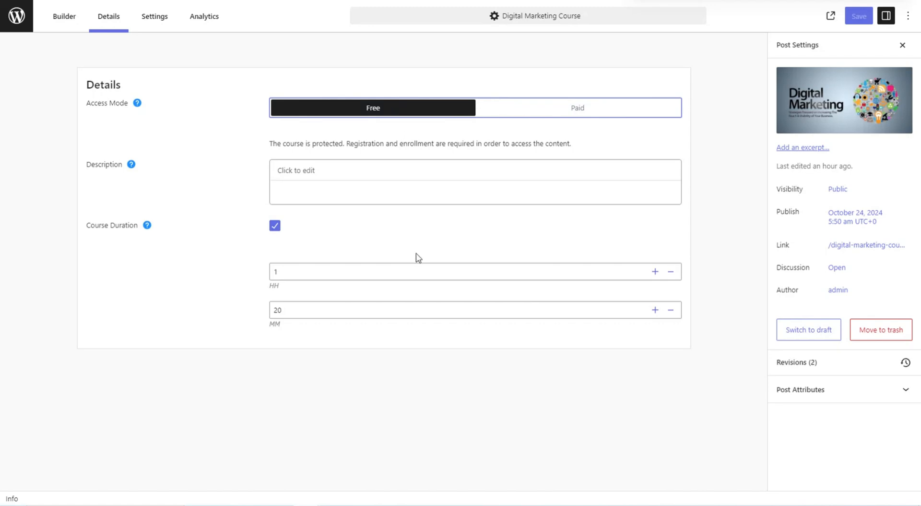
{"action": "left_click", "coordinate": [174, 19]}
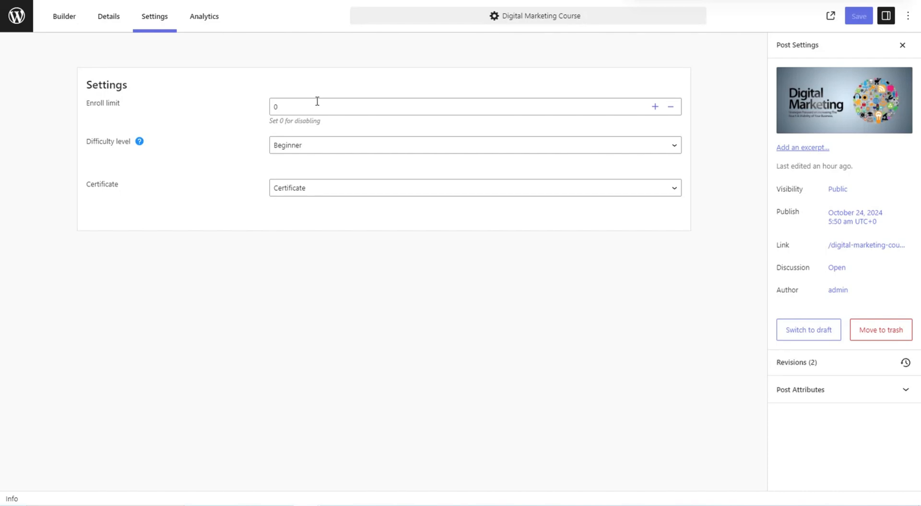
Keep Beginner difficulty and assign the Certificate template in the course settings
{"action": "left_click", "coordinate": [313, 149]}
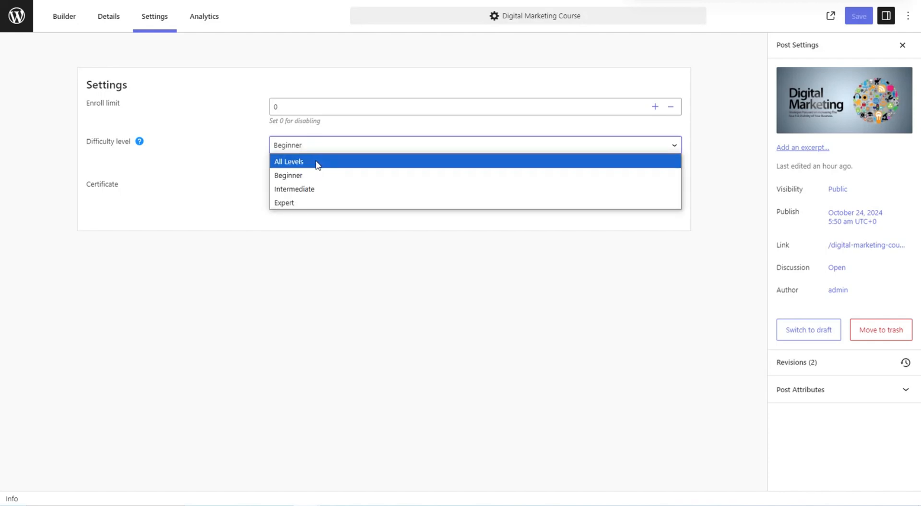
{"action": "left_click", "coordinate": [224, 144]}
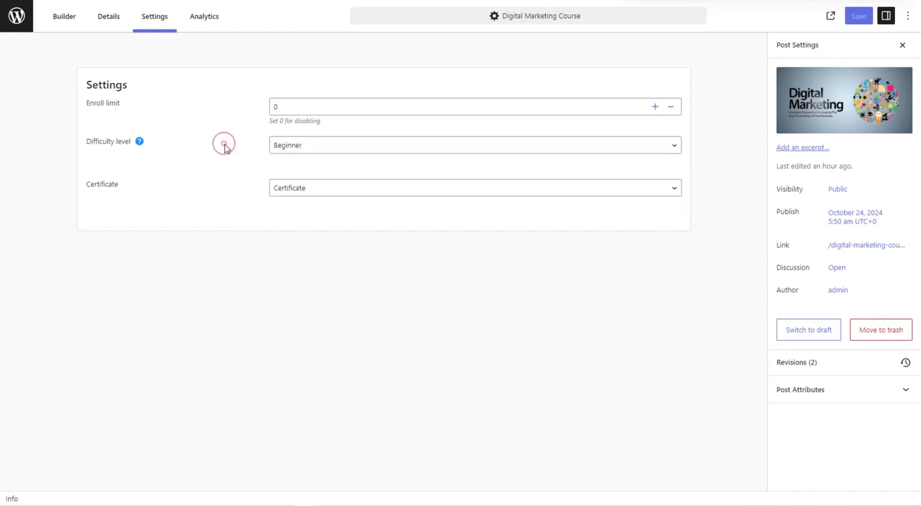
{"action": "left_click", "coordinate": [316, 189]}
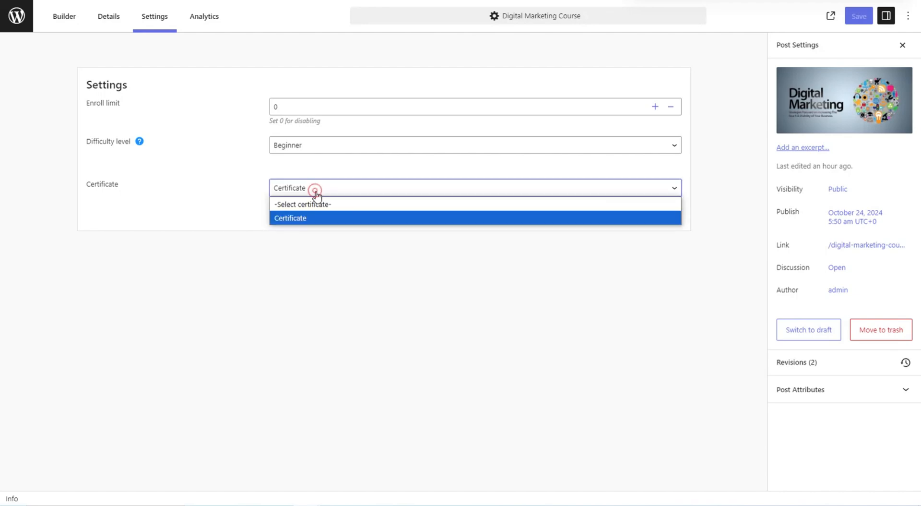
{"action": "left_click", "coordinate": [297, 219]}
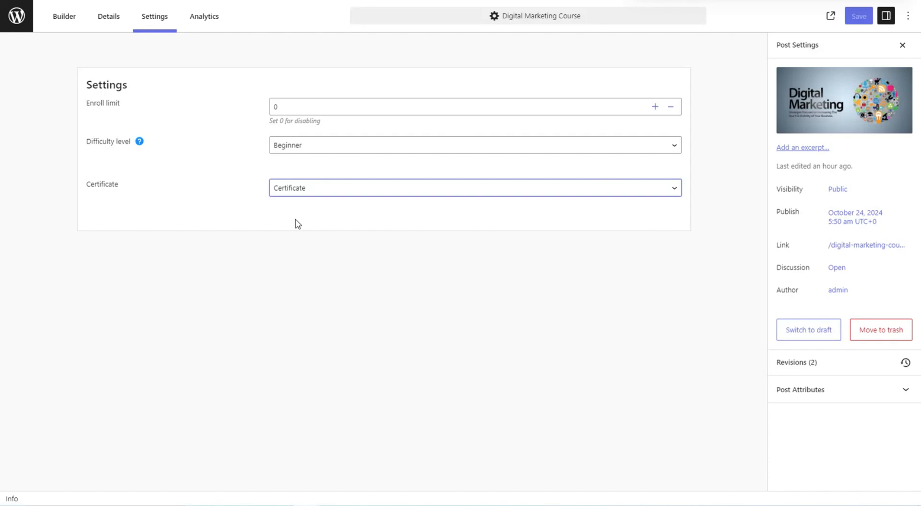
Review the course's Analytics figures, then return to the Builder section list
{"action": "left_click", "coordinate": [200, 19]}
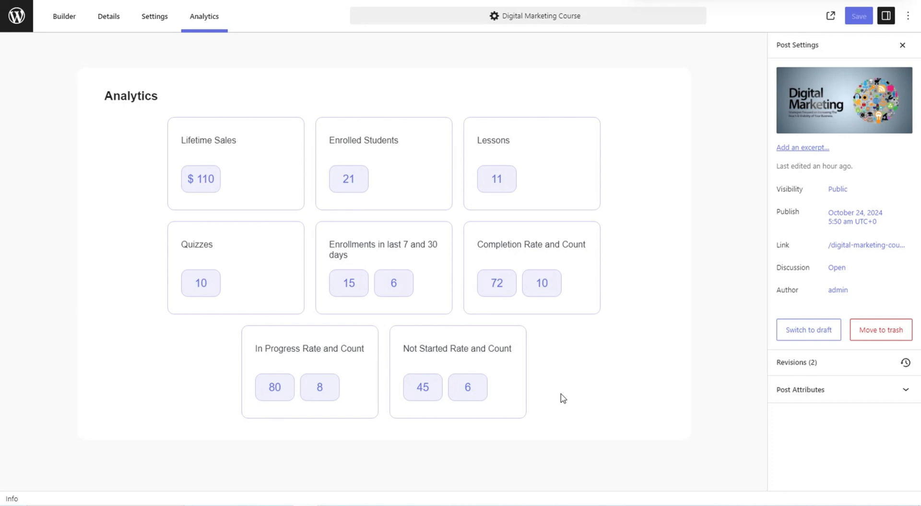
{"action": "left_click", "coordinate": [66, 14]}
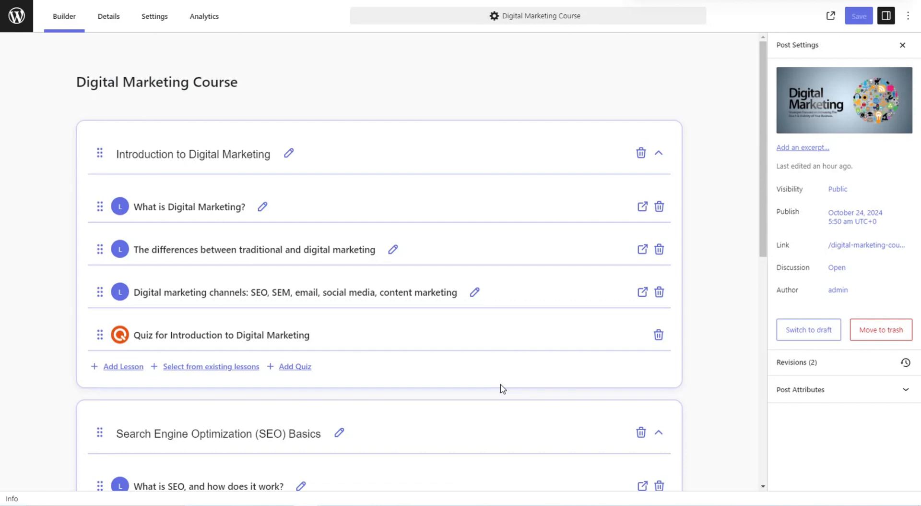
{"action": "scroll", "coordinate": [502, 388], "scroll_direction": "down", "scroll_amount": 1}
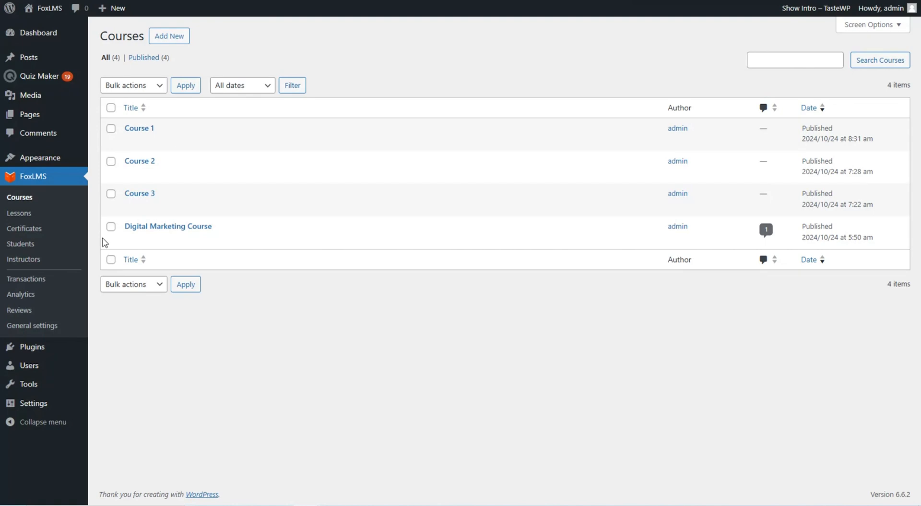
Start a new lesson from the FoxLMS Lessons list with Add New
{"action": "left_click", "coordinate": [19, 212]}
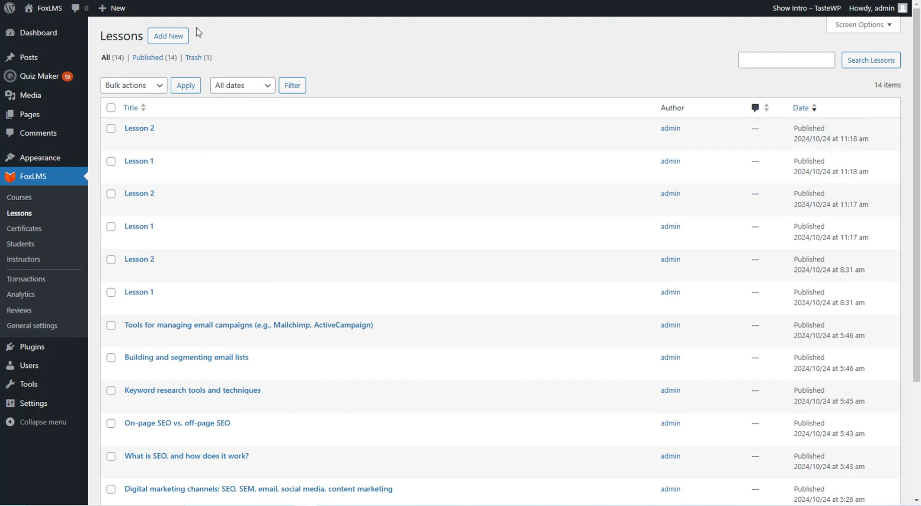
{"action": "left_click", "coordinate": [168, 36]}
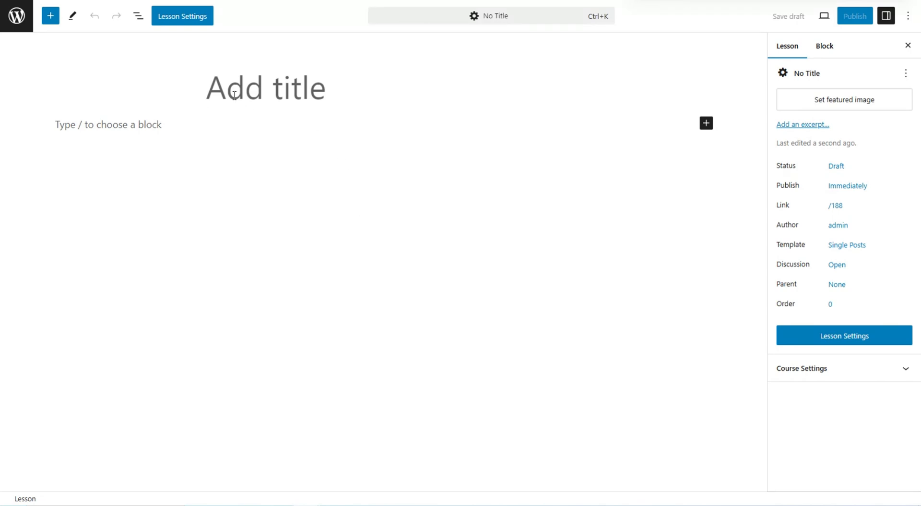
Place the cursor in the new lesson's paragraph placeholder to begin body text
{"action": "left_click", "coordinate": [237, 123]}
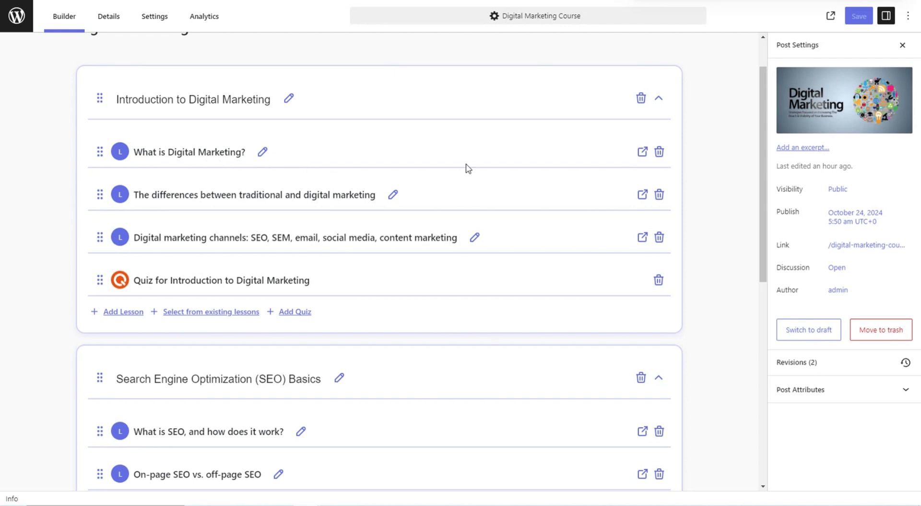
Open the What is Digital Marketing? lesson and view its Lesson Settings file attachment
{"action": "left_click", "coordinate": [641, 151]}
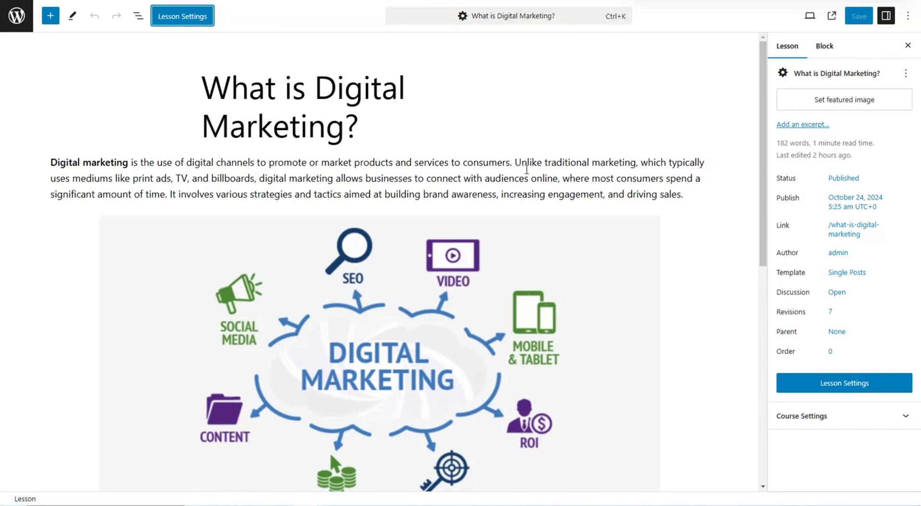
{"action": "scroll", "coordinate": [526, 169], "scroll_direction": "down", "scroll_amount": 8}
{"action": "scroll", "coordinate": [525, 183], "scroll_direction": "up", "scroll_amount": 4}
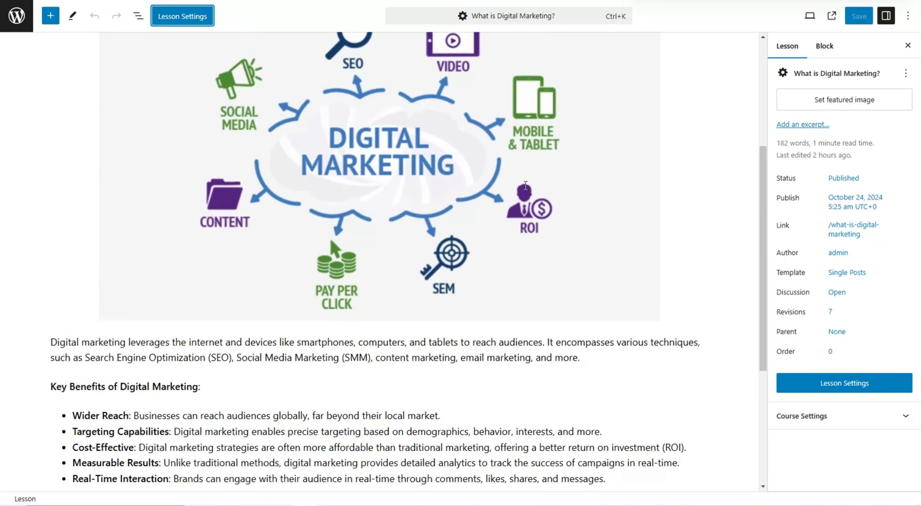
{"action": "scroll", "coordinate": [526, 185], "scroll_direction": "up", "scroll_amount": 4}
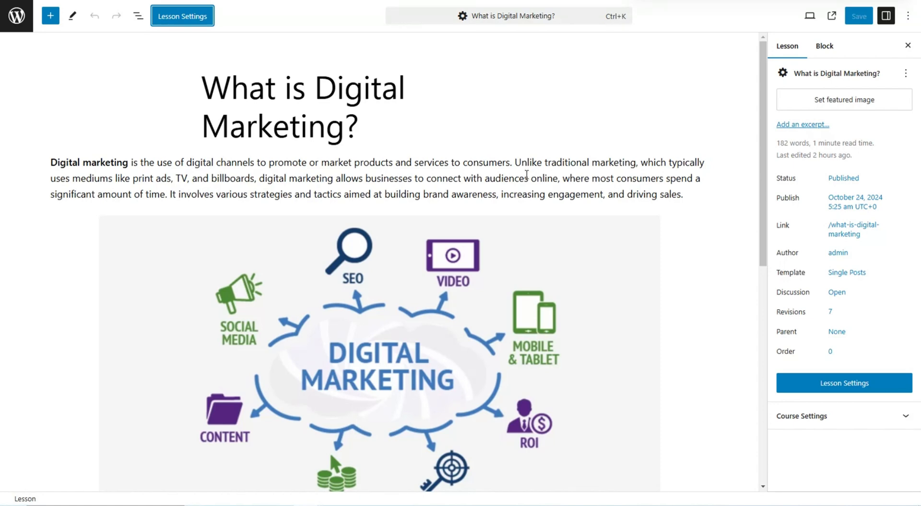
{"action": "left_click", "coordinate": [187, 23]}
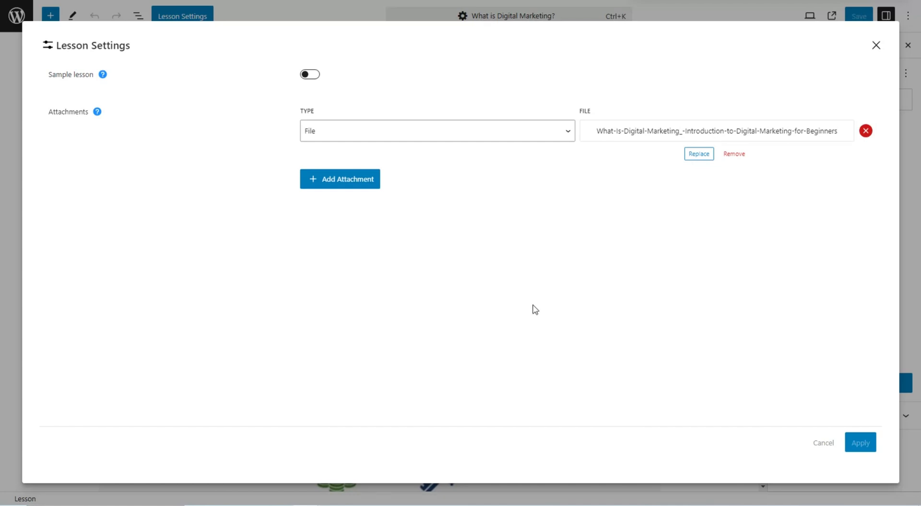
Keep File as the lesson's attachment type and close Lesson Settings
{"action": "left_click", "coordinate": [341, 135]}
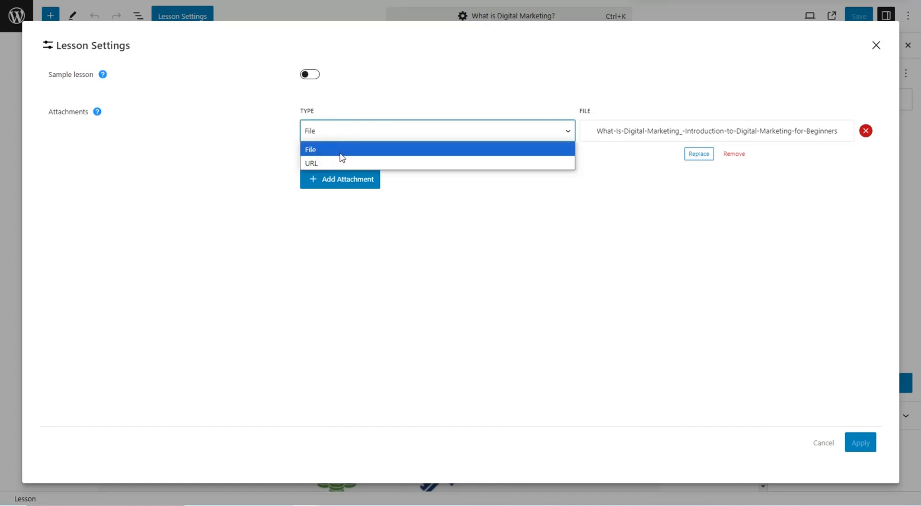
{"action": "left_click", "coordinate": [434, 152]}
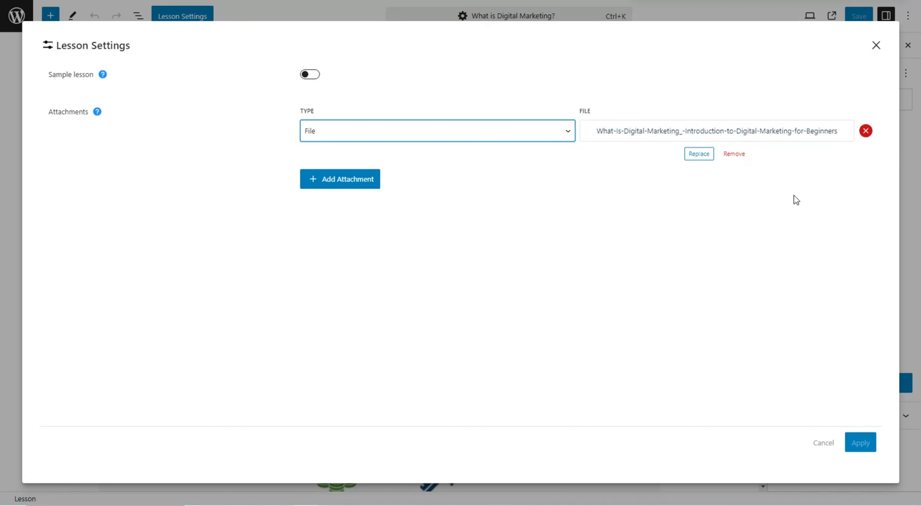
{"action": "left_click", "coordinate": [876, 45]}
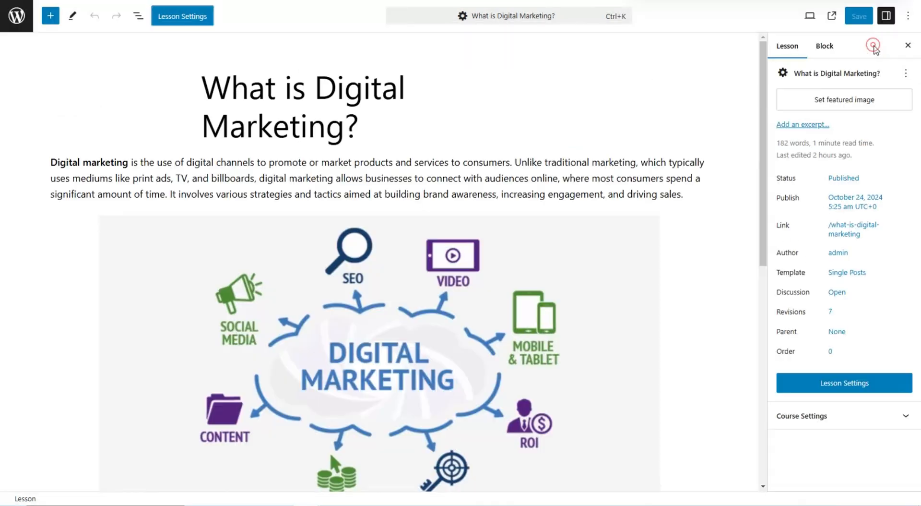
Preview the live What is Digital Marketing? lesson page and download its attached file
{"action": "left_click", "coordinate": [832, 15]}
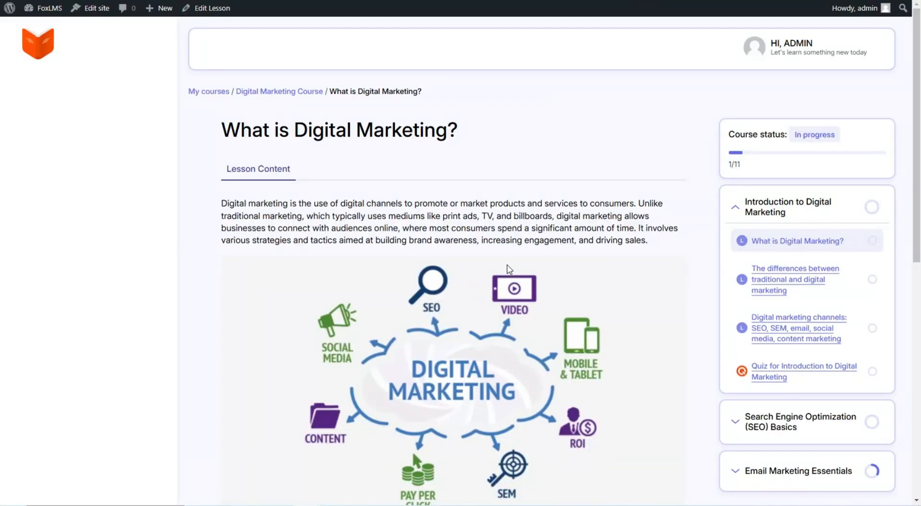
{"action": "scroll", "coordinate": [509, 268], "scroll_direction": "down", "scroll_amount": 7}
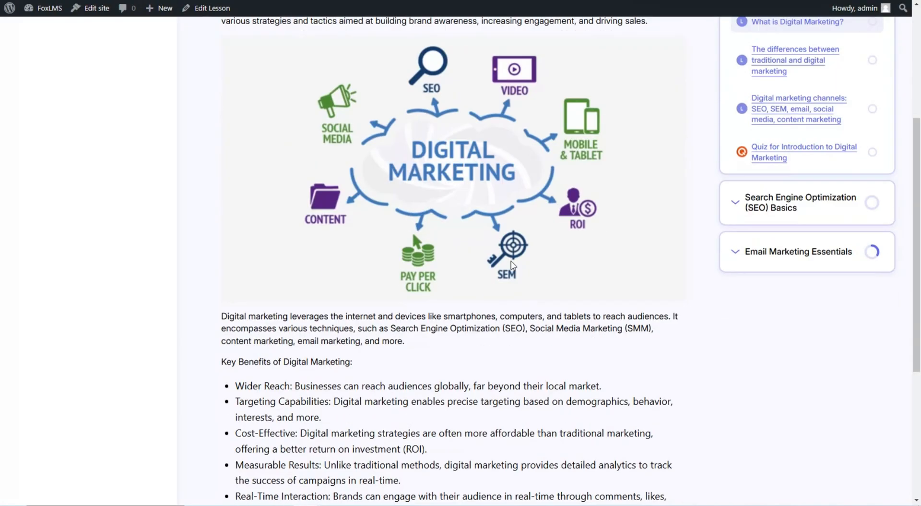
{"action": "scroll", "coordinate": [512, 261], "scroll_direction": "down", "scroll_amount": 3}
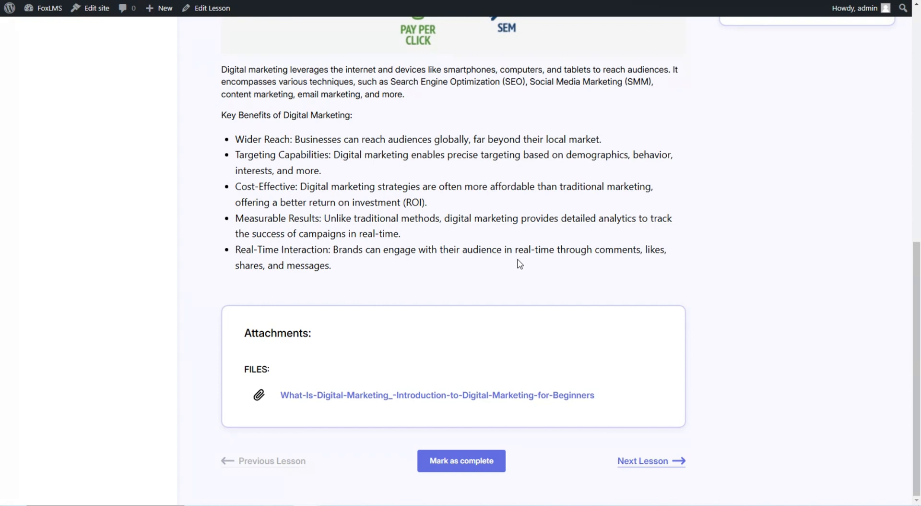
{"action": "left_click", "coordinate": [257, 397]}
{"action": "scroll", "coordinate": [432, 260], "scroll_direction": "up", "scroll_amount": 3}
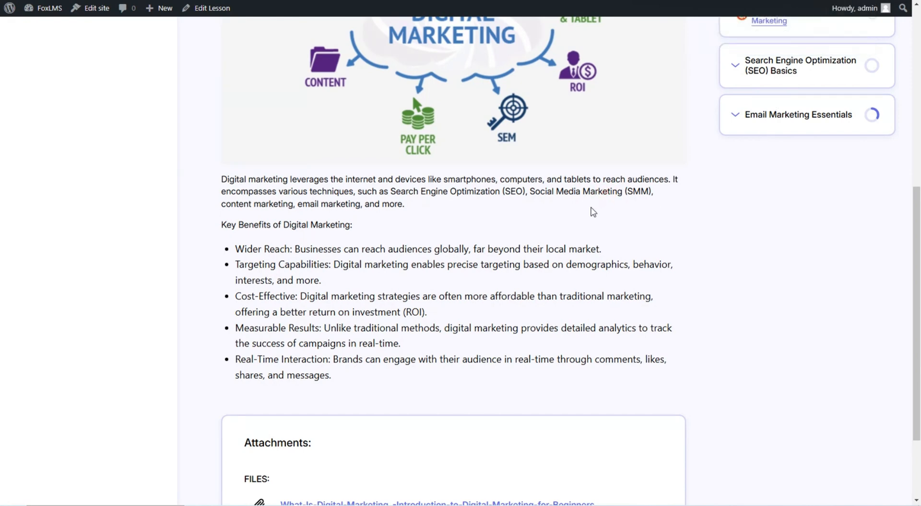
{"action": "scroll", "coordinate": [593, 212], "scroll_direction": "up", "scroll_amount": 1}
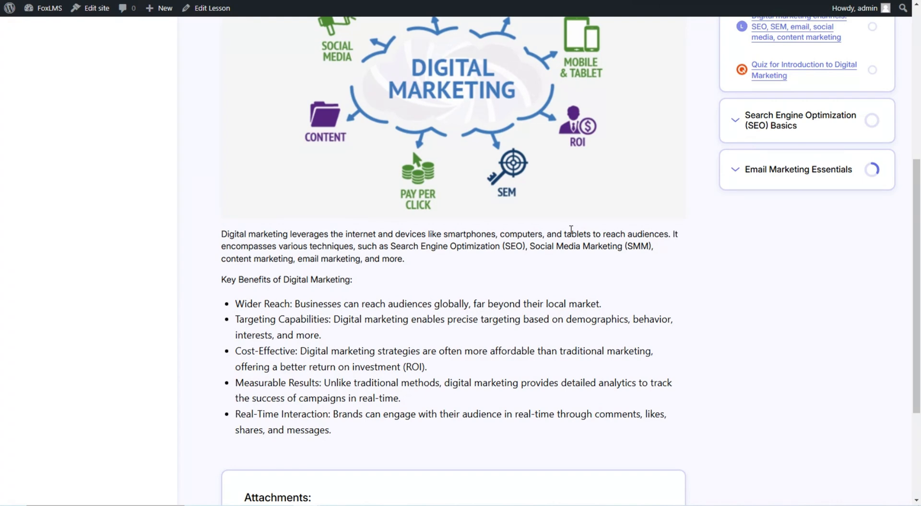
{"action": "scroll", "coordinate": [571, 230], "scroll_direction": "down", "scroll_amount": 1}
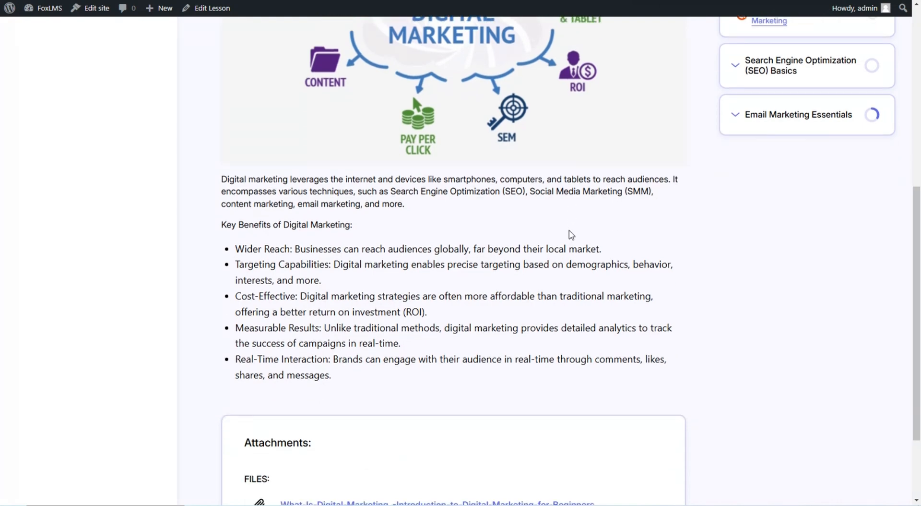
{"action": "scroll", "coordinate": [562, 234], "scroll_direction": "up", "scroll_amount": 5}
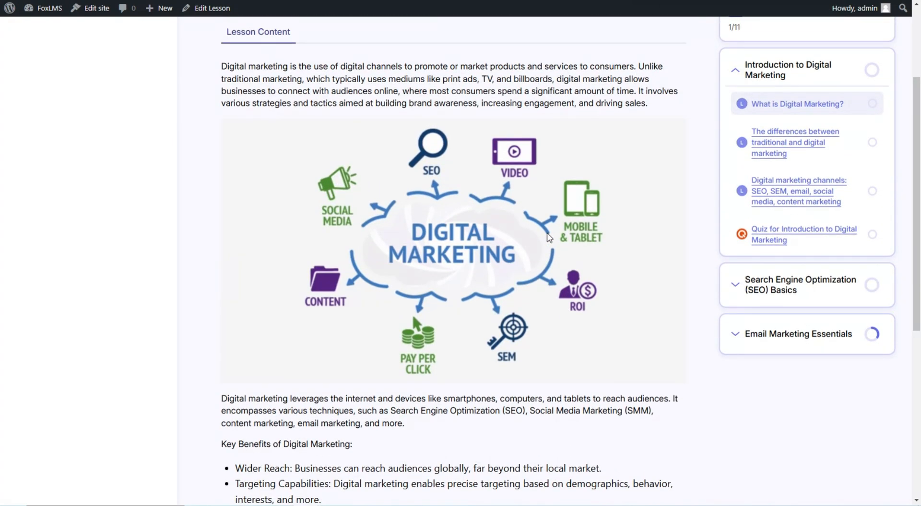
{"action": "scroll", "coordinate": [549, 237], "scroll_direction": "up", "scroll_amount": 1}
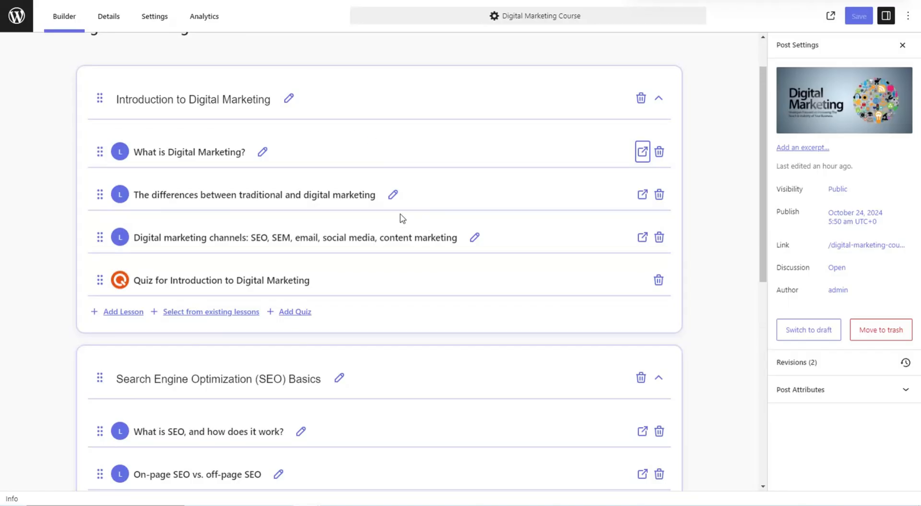
Open the differences between traditional and digital marketing lesson and review its Video on differences URL attachment
{"action": "left_click", "coordinate": [643, 192]}
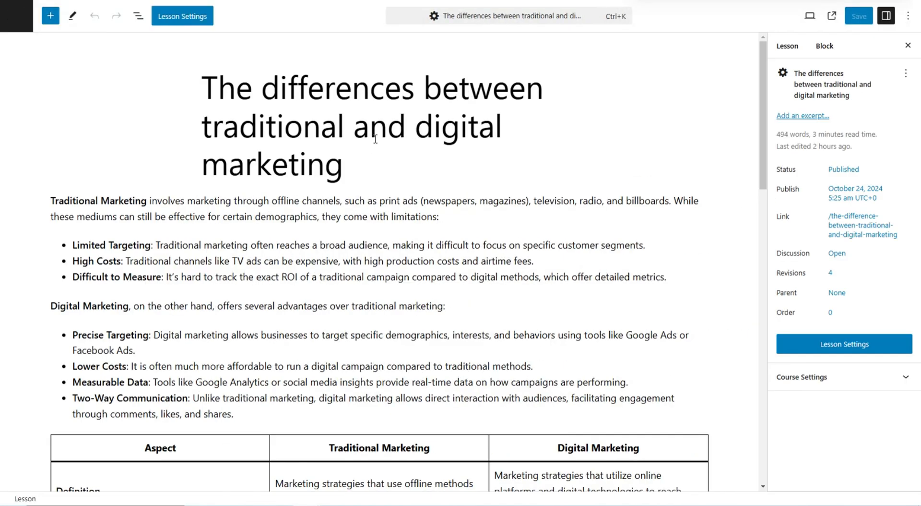
{"action": "left_click", "coordinate": [197, 18]}
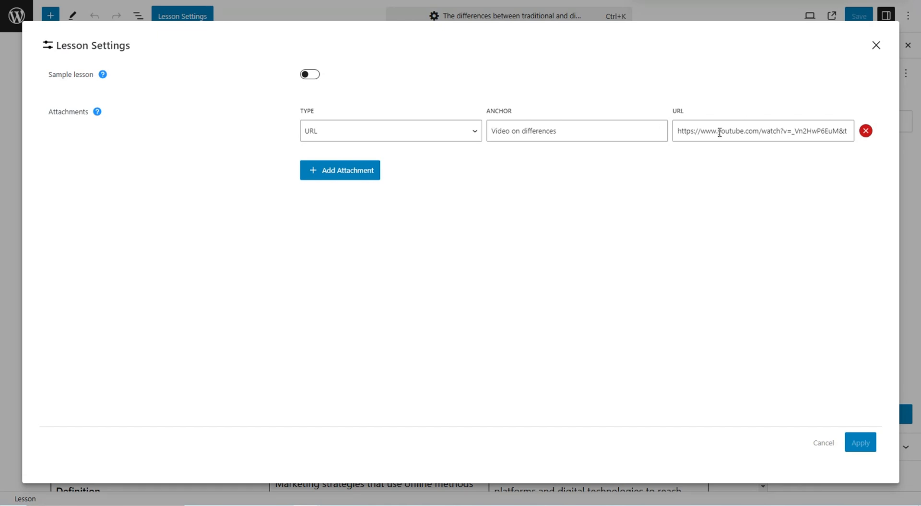
{"action": "left_click", "coordinate": [877, 45]}
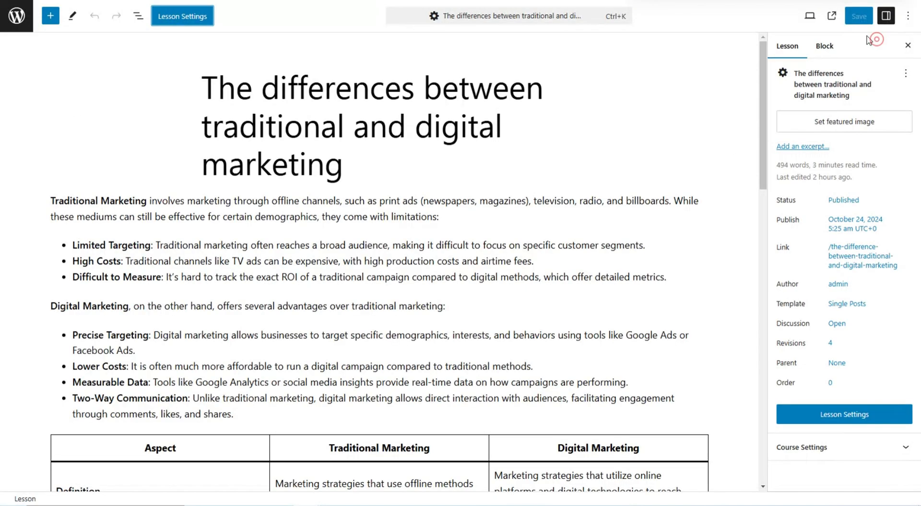
Preview the differences lesson page, then add a Lesson 5 row under Introduction to Digital Marketing
{"action": "left_click", "coordinate": [833, 17]}
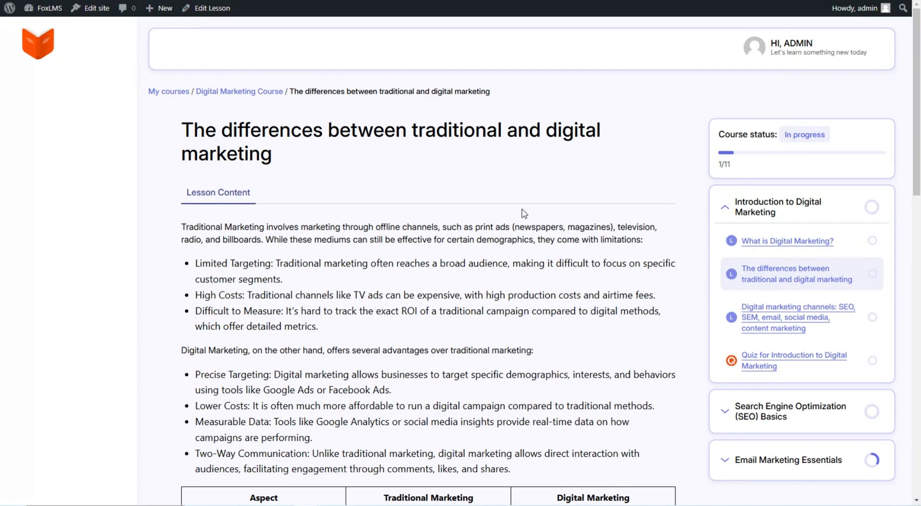
{"action": "scroll", "coordinate": [524, 214], "scroll_direction": "down", "scroll_amount": 5}
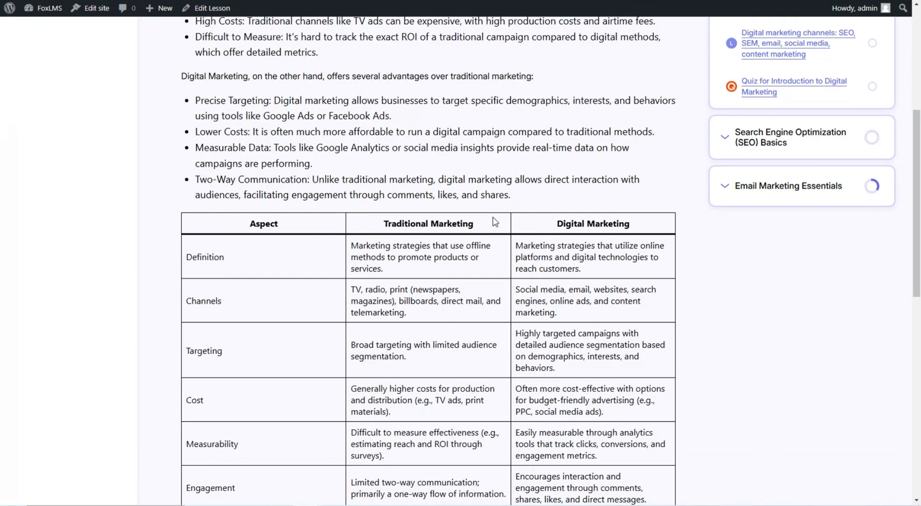
{"action": "scroll", "coordinate": [495, 222], "scroll_direction": "up", "scroll_amount": 3}
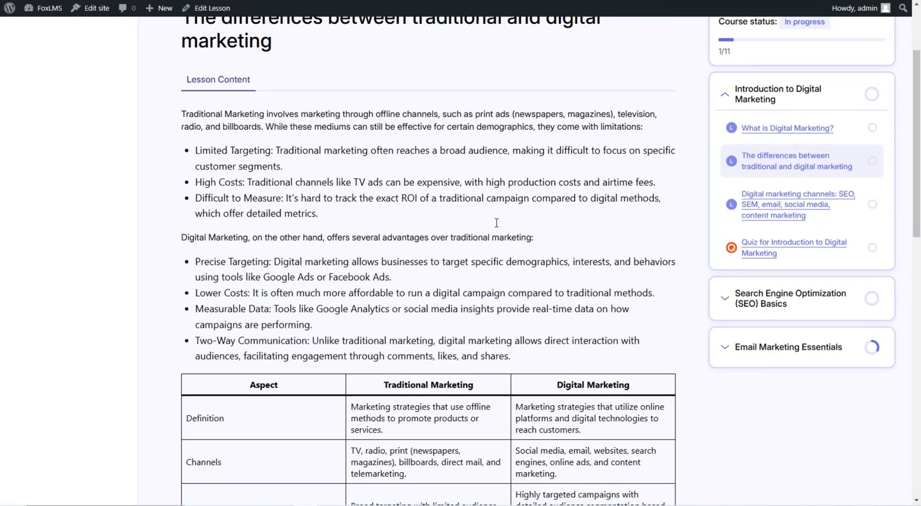
{"action": "scroll", "coordinate": [495, 224], "scroll_direction": "down", "scroll_amount": 3}
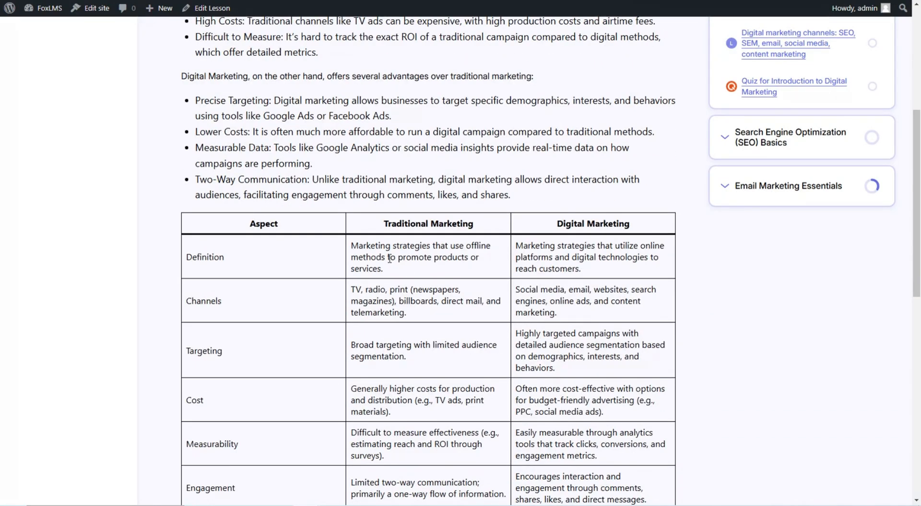
{"action": "scroll", "coordinate": [392, 250], "scroll_direction": "down", "scroll_amount": 6}
{"action": "scroll", "coordinate": [392, 250], "scroll_direction": "down", "scroll_amount": 4}
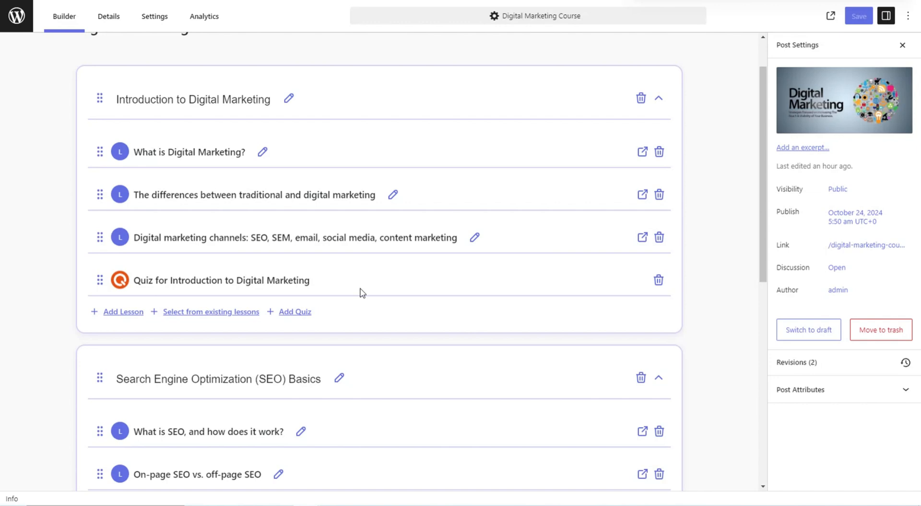
{"action": "left_click", "coordinate": [128, 311]}
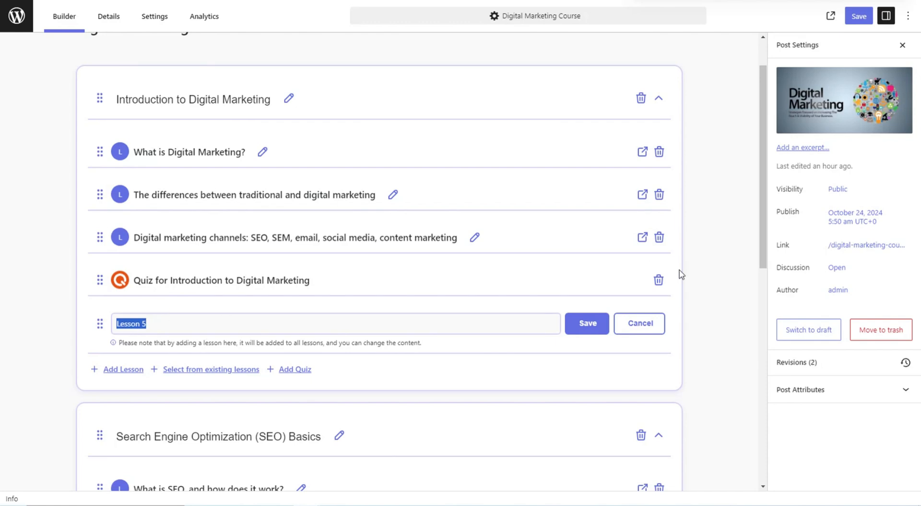
Discard the unsaved Lesson 5 row and cancel adding an existing lesson instead
{"action": "left_click", "coordinate": [644, 325]}
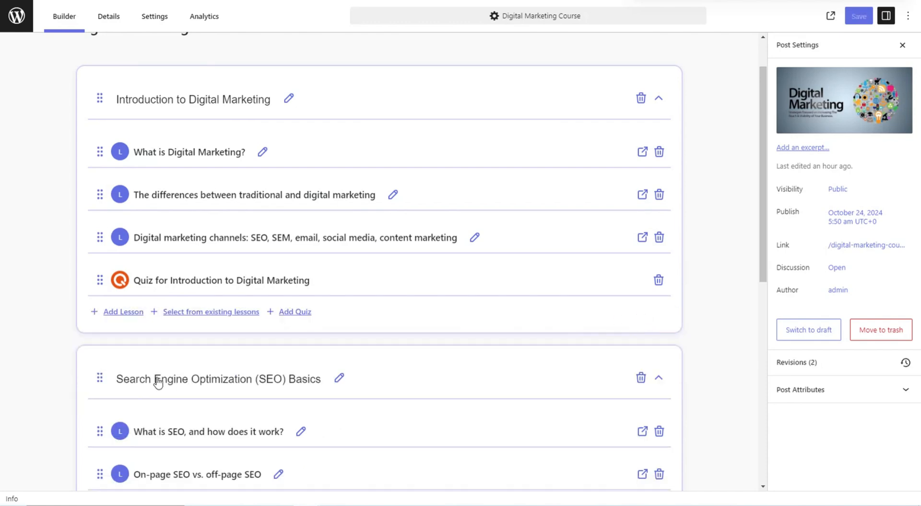
{"action": "left_click", "coordinate": [220, 311]}
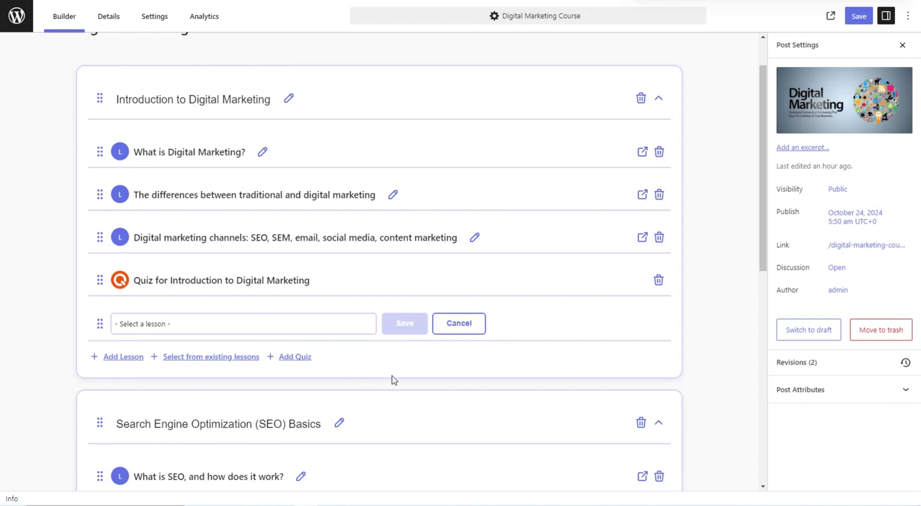
{"action": "left_click", "coordinate": [462, 323]}
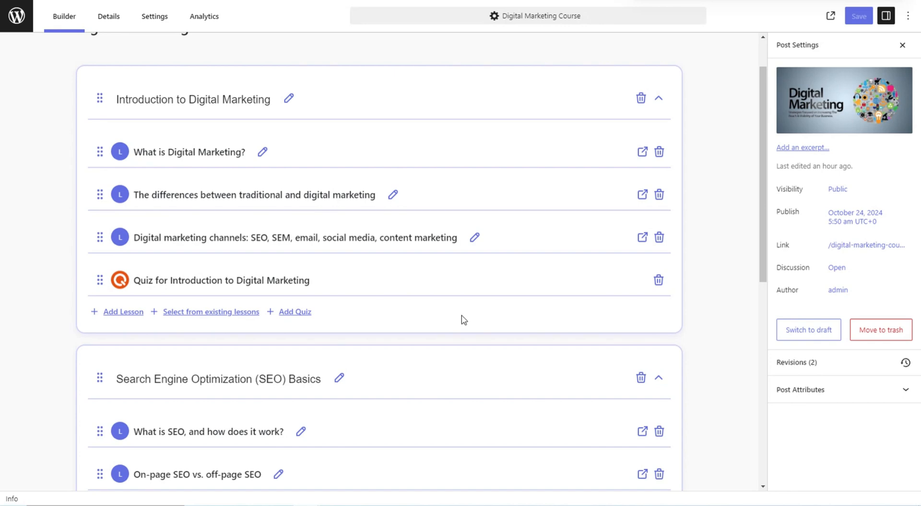
{"action": "left_click", "coordinate": [19, 11]}
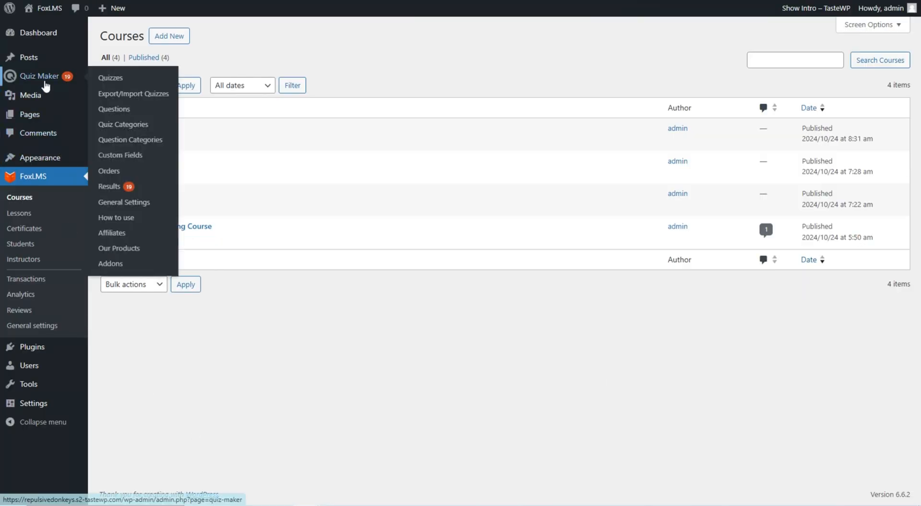
{"action": "left_click", "coordinate": [43, 81]}
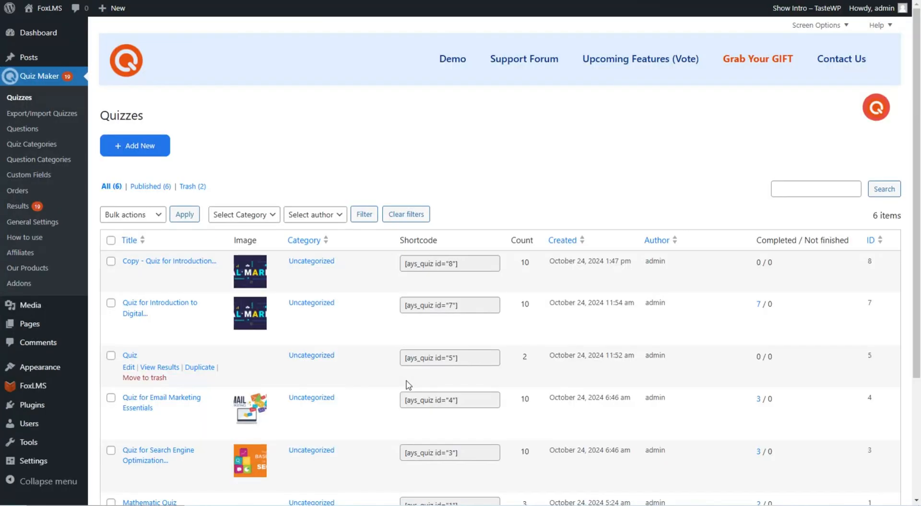
{"action": "scroll", "coordinate": [493, 187], "scroll_direction": "down", "scroll_amount": 4}
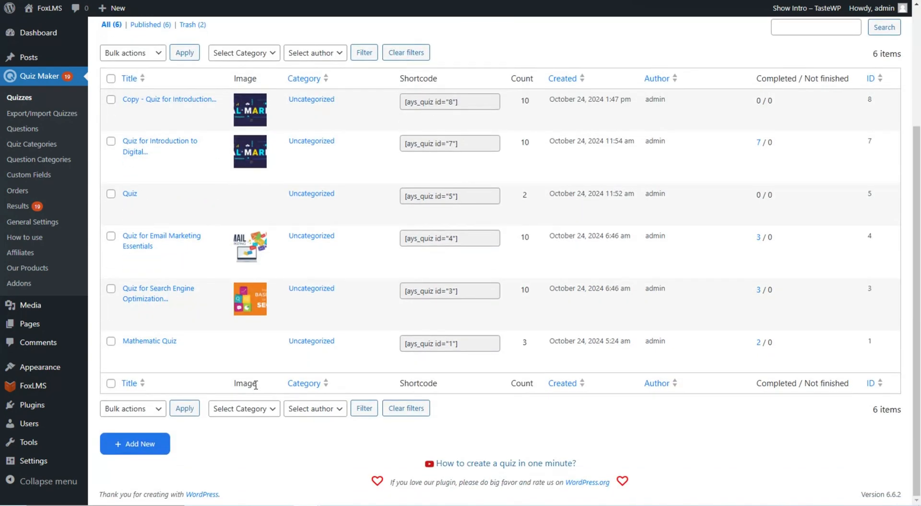
{"action": "scroll", "coordinate": [181, 258], "scroll_direction": "up", "scroll_amount": 4}
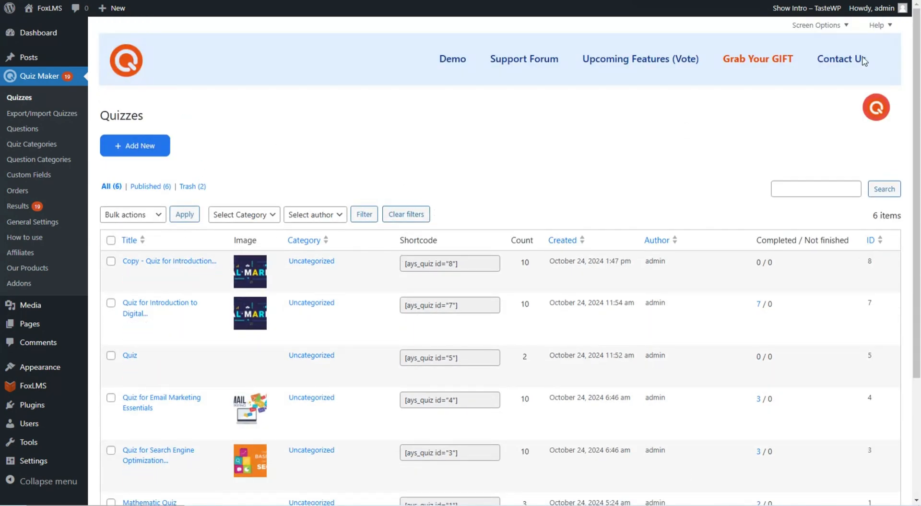
{"action": "left_click", "coordinate": [139, 146]}
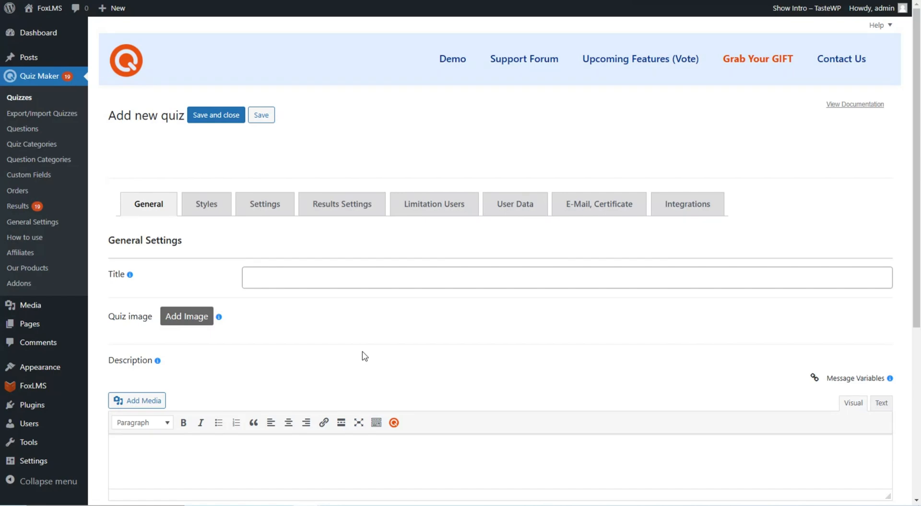
{"action": "scroll", "coordinate": [364, 356], "scroll_direction": "down", "scroll_amount": 5}
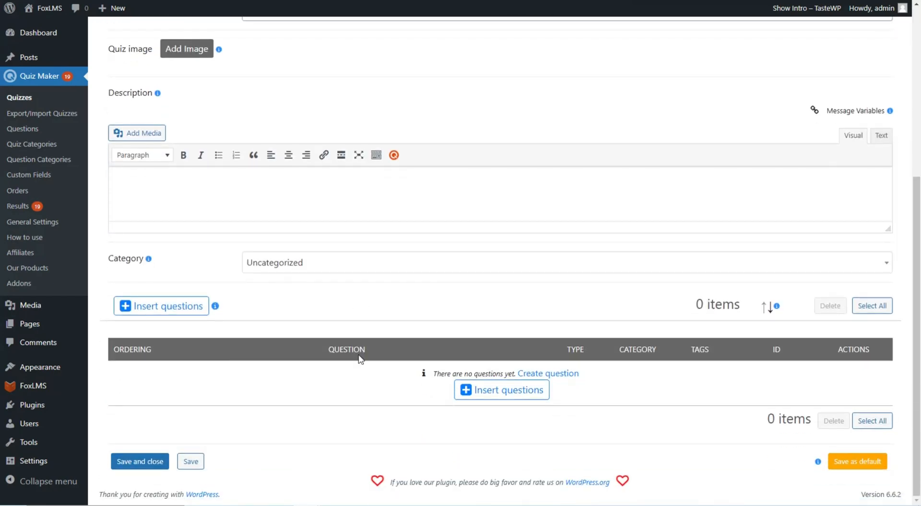
{"action": "scroll", "coordinate": [361, 359], "scroll_direction": "up", "scroll_amount": 5}
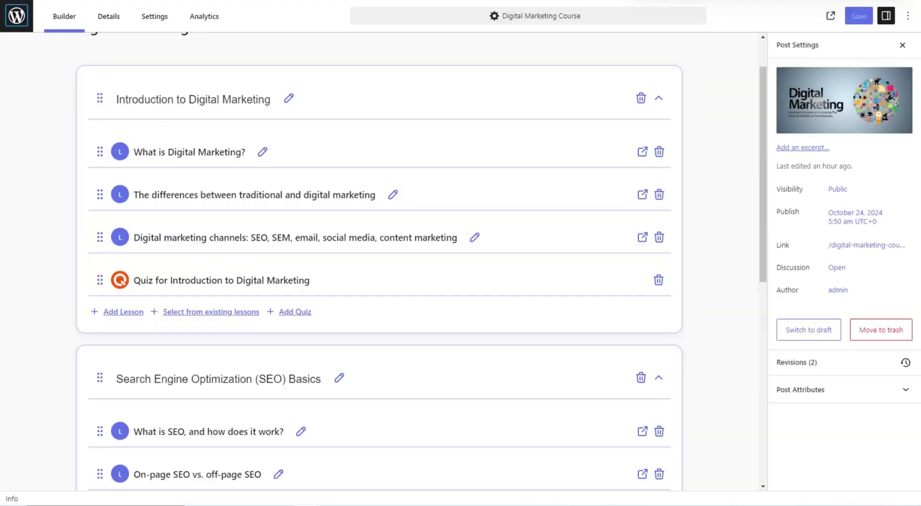
Check which quizzes could attach to the Introduction section, cancel without attaching, and review the sections
{"action": "scroll", "coordinate": [492, 269], "scroll_direction": "down", "scroll_amount": 1}
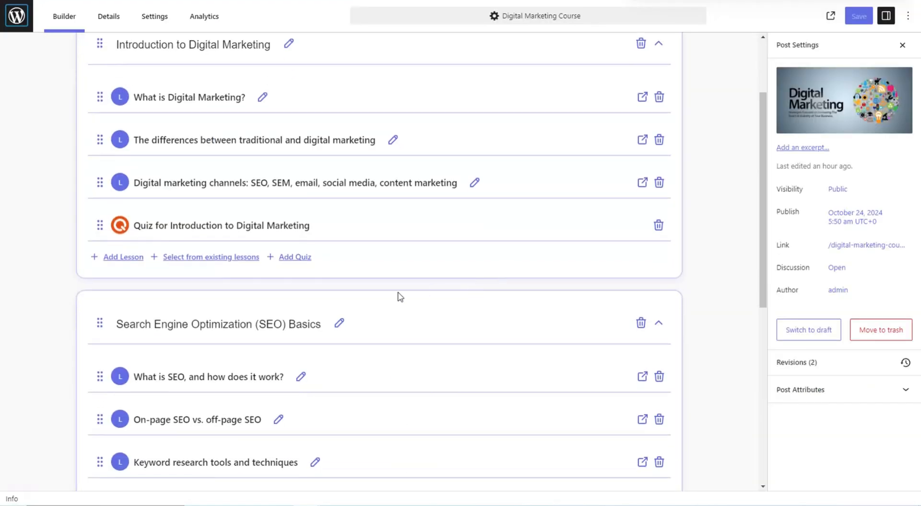
{"action": "left_click", "coordinate": [309, 259]}
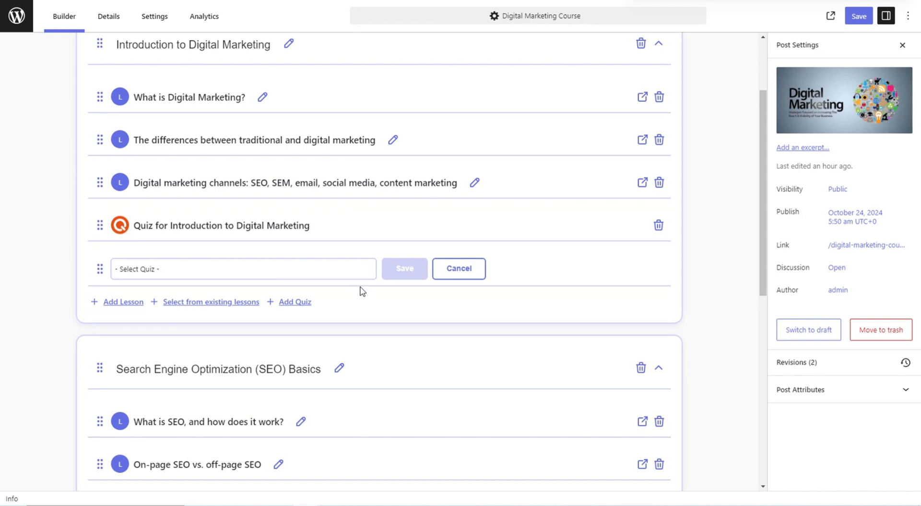
{"action": "left_click", "coordinate": [352, 273]}
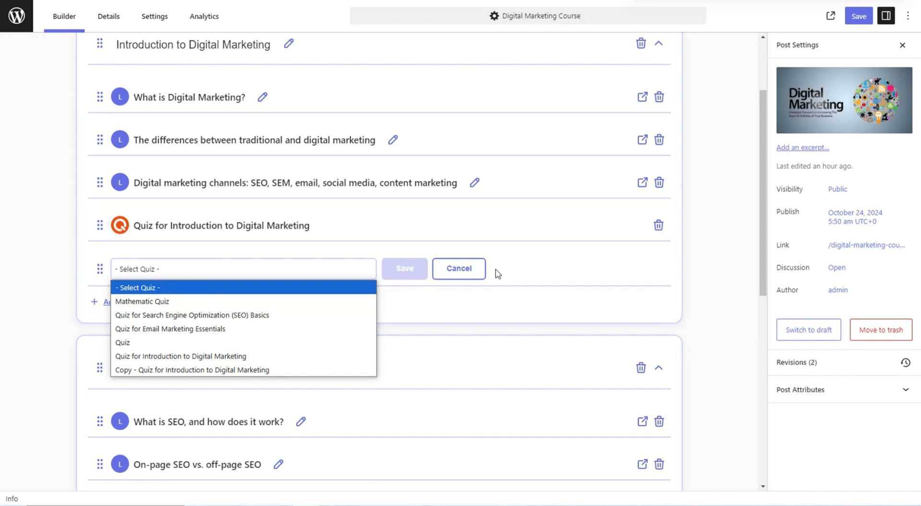
{"action": "left_click", "coordinate": [470, 274]}
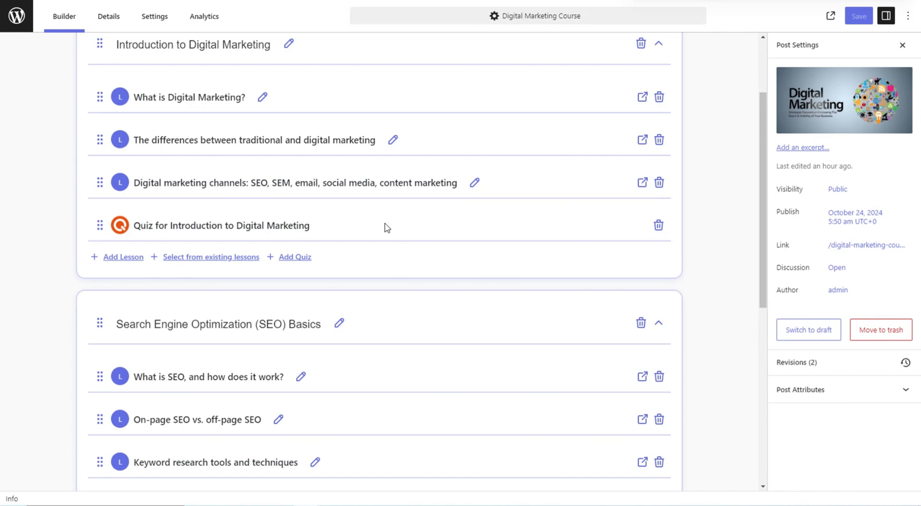
{"action": "scroll", "coordinate": [392, 225], "scroll_direction": "down", "scroll_amount": 2}
{"action": "scroll", "coordinate": [393, 234], "scroll_direction": "down", "scroll_amount": 5}
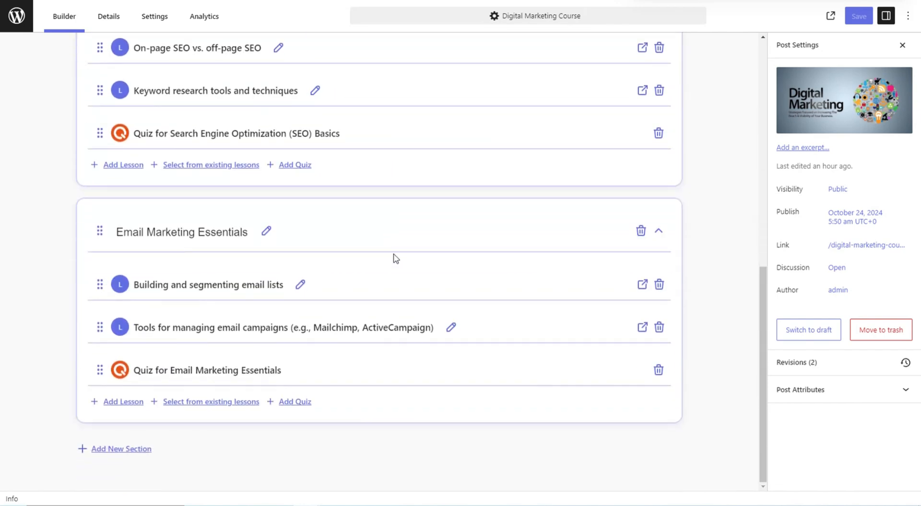
{"action": "scroll", "coordinate": [387, 366], "scroll_direction": "up", "scroll_amount": 4}
{"action": "scroll", "coordinate": [389, 366], "scroll_direction": "up", "scroll_amount": 5}
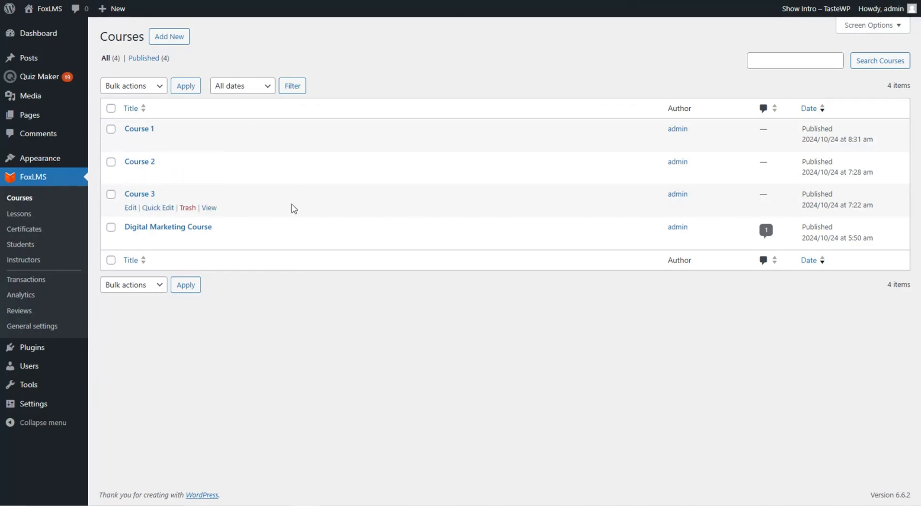
Browse the 14-item Lessons list, then go to the Certificates list
{"action": "left_click", "coordinate": [24, 214]}
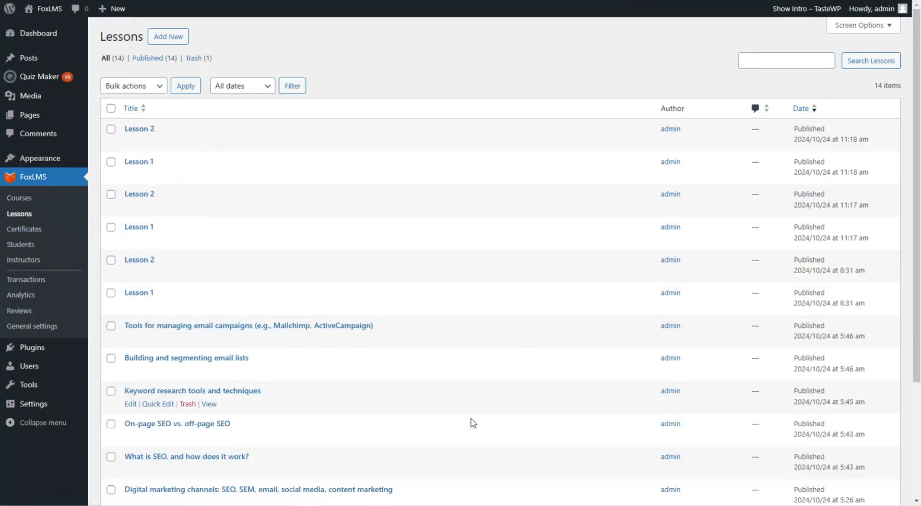
{"action": "scroll", "coordinate": [438, 390], "scroll_direction": "down", "scroll_amount": 2}
{"action": "scroll", "coordinate": [442, 393], "scroll_direction": "up", "scroll_amount": 2}
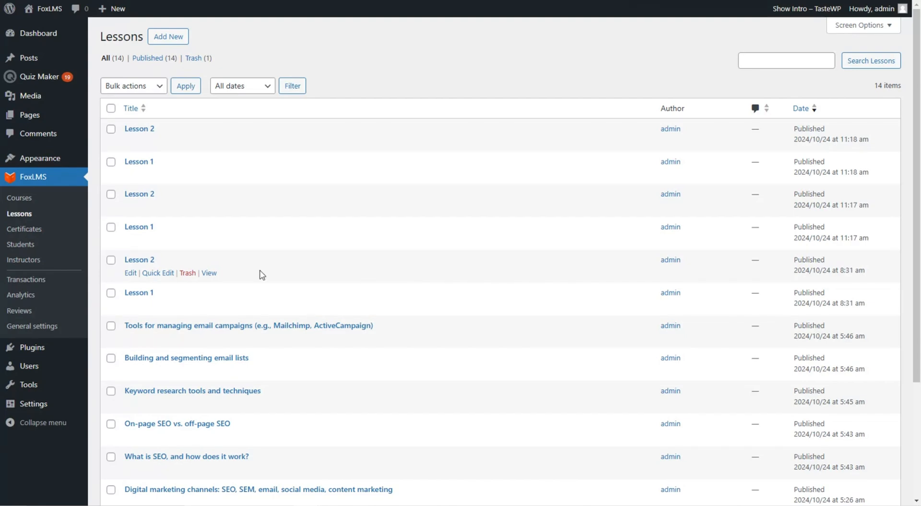
{"action": "left_click", "coordinate": [25, 229]}
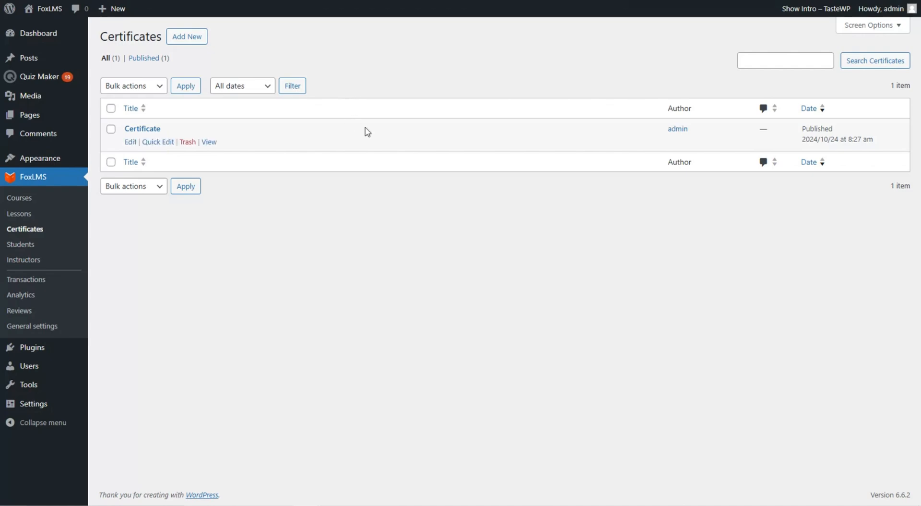
Open the Certificate template and review its %%student_name%%, %%course_title%% and %%earned_date%% placeholders
{"action": "left_click", "coordinate": [146, 132]}
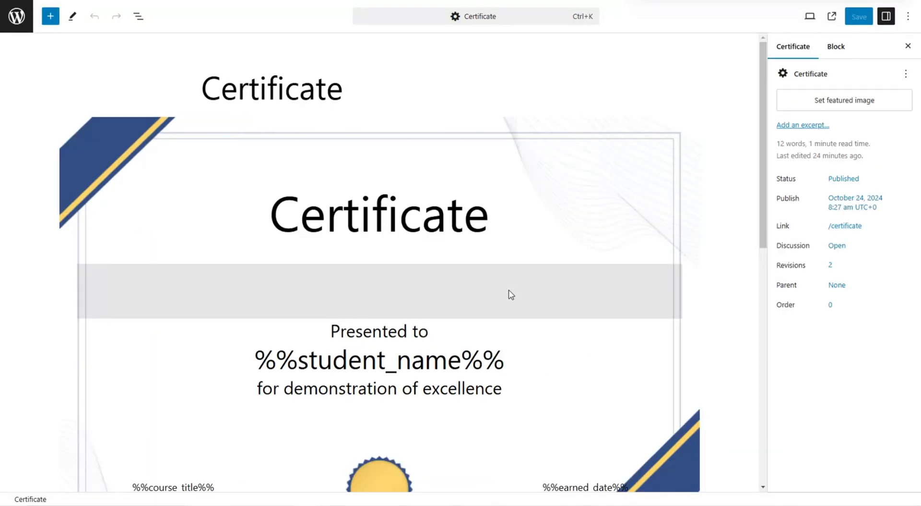
{"action": "scroll", "coordinate": [629, 273], "scroll_direction": "down", "scroll_amount": 1}
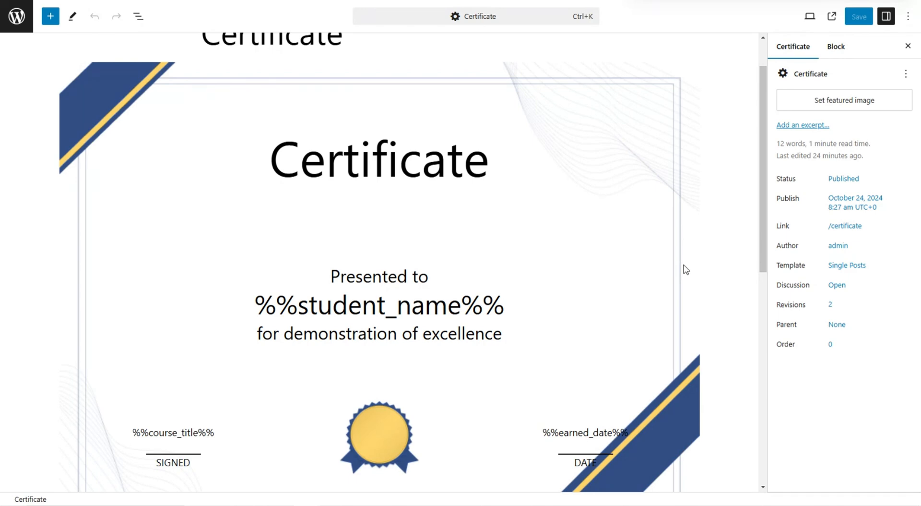
{"action": "scroll", "coordinate": [686, 270], "scroll_direction": "up", "scroll_amount": 1}
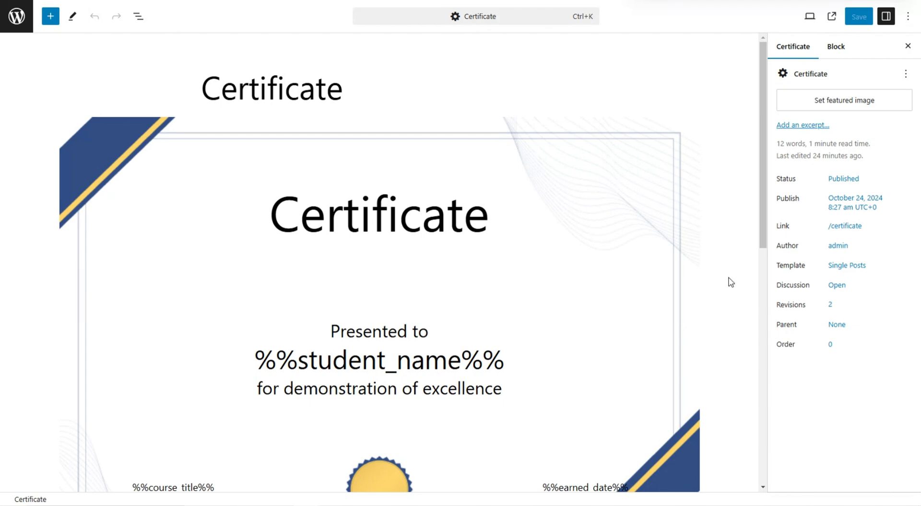
{"action": "scroll", "coordinate": [728, 281], "scroll_direction": "down", "scroll_amount": 1}
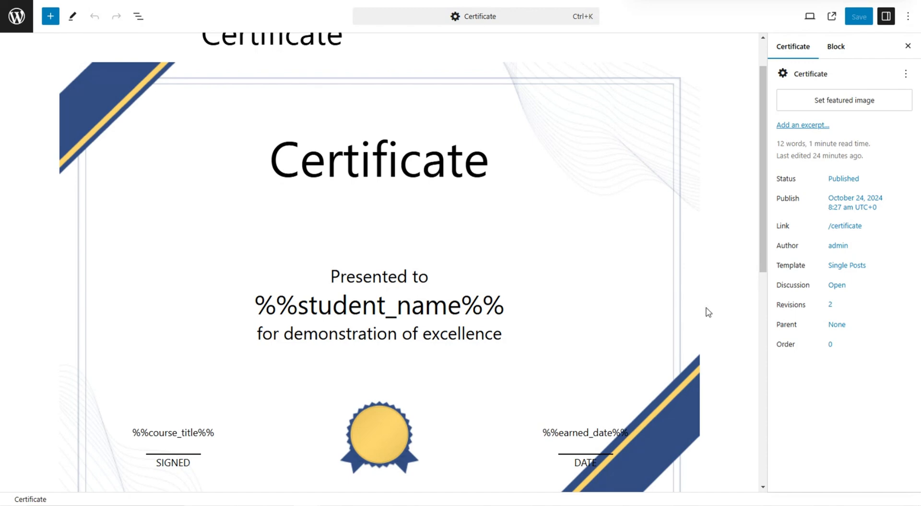
{"action": "scroll", "coordinate": [709, 312], "scroll_direction": "down", "scroll_amount": 1}
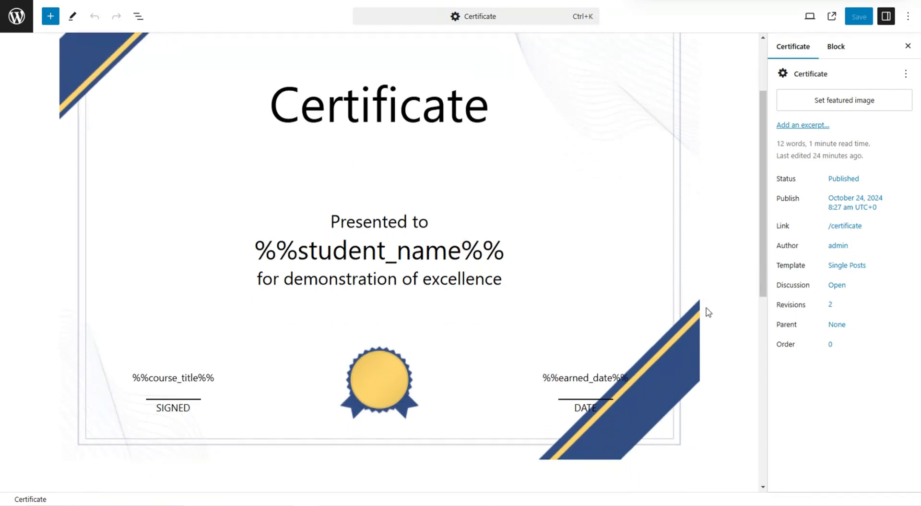
{"action": "scroll", "coordinate": [709, 312], "scroll_direction": "up", "scroll_amount": 2}
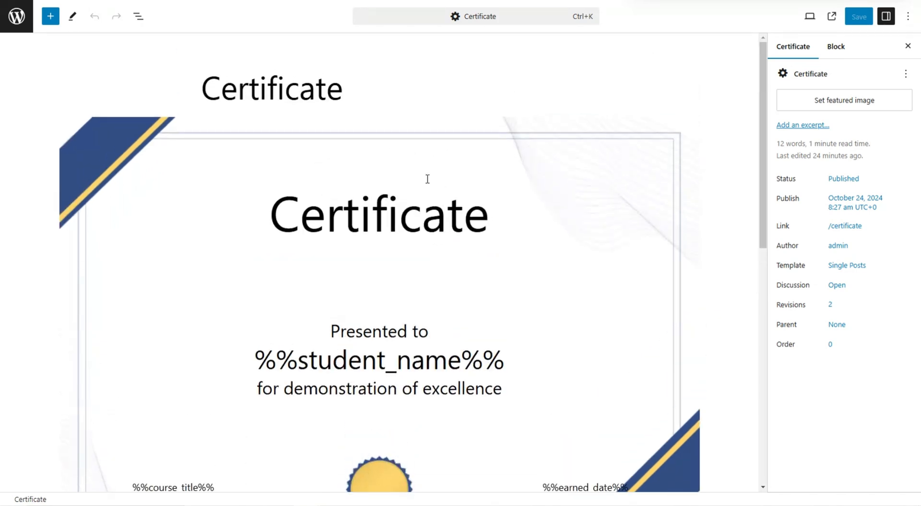
{"action": "scroll", "coordinate": [738, 254], "scroll_direction": "down", "scroll_amount": 2}
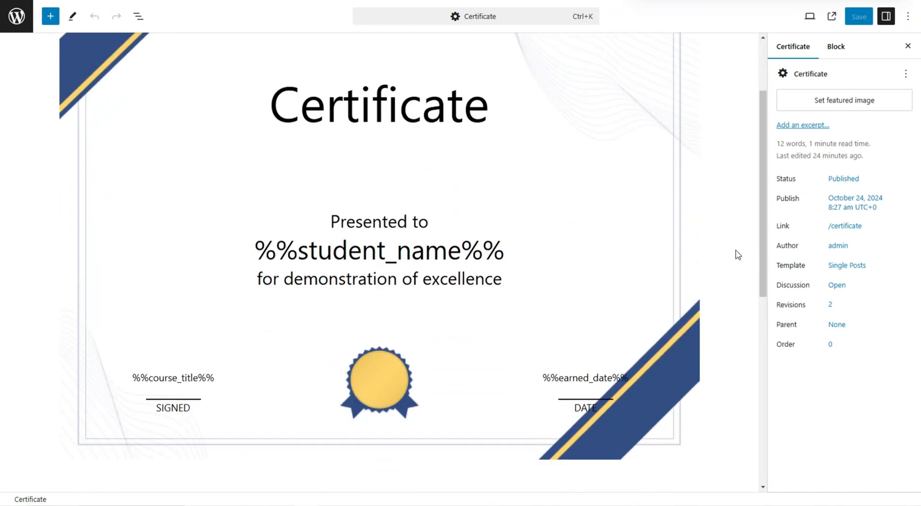
{"action": "scroll", "coordinate": [738, 255], "scroll_direction": "up", "scroll_amount": 1}
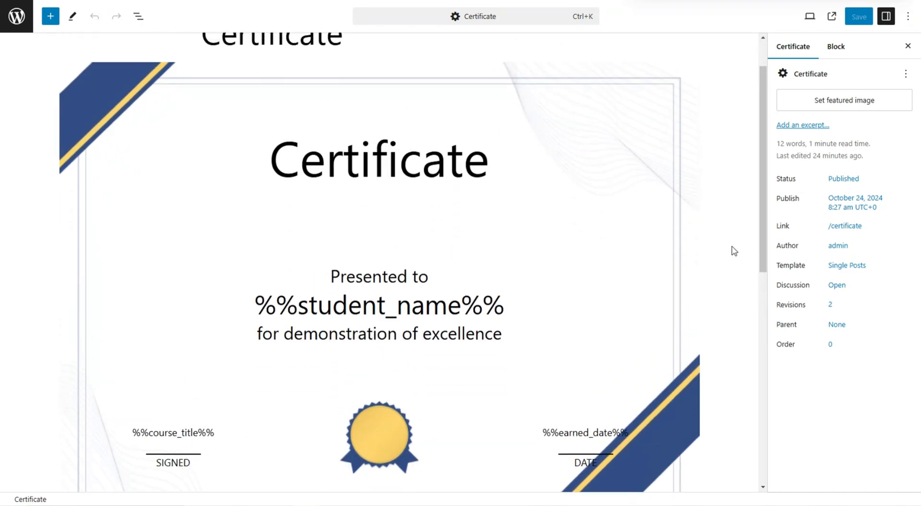
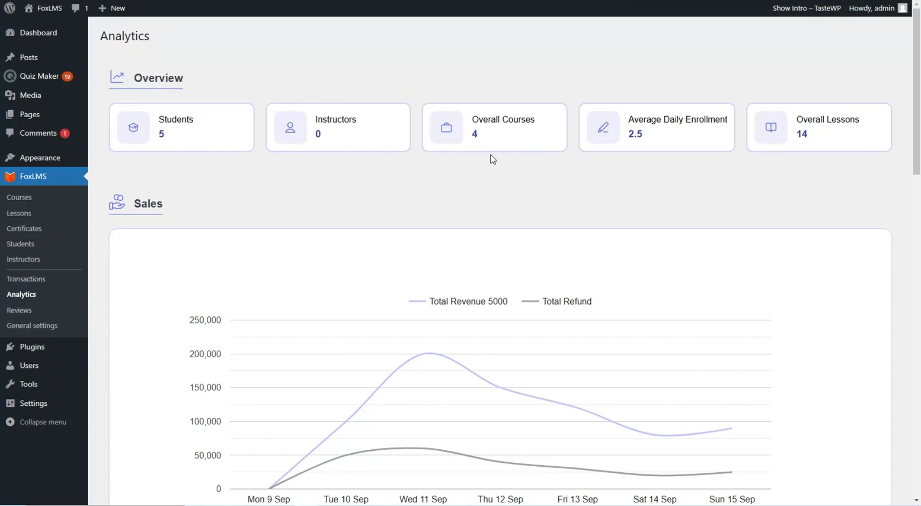
Look over the Analytics page, then bring up the reviews list with two five-star Digital Marketing Course reviews
{"action": "scroll", "coordinate": [491, 154], "scroll_direction": "down", "scroll_amount": 3}
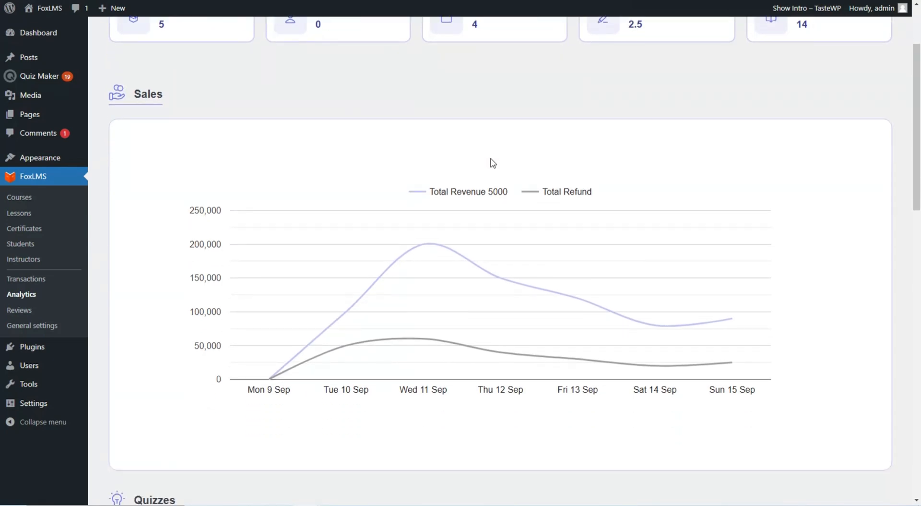
{"action": "scroll", "coordinate": [490, 170], "scroll_direction": "down", "scroll_amount": 3}
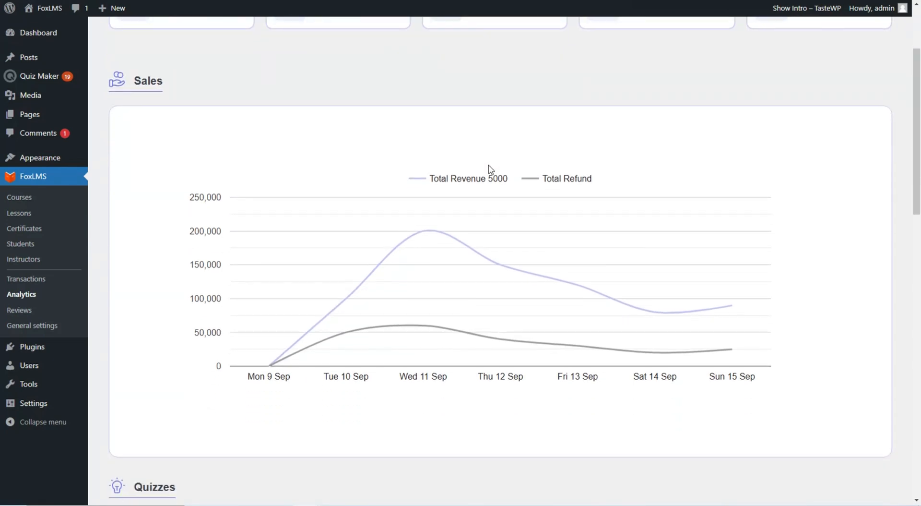
{"action": "scroll", "coordinate": [495, 164], "scroll_direction": "down", "scroll_amount": 6}
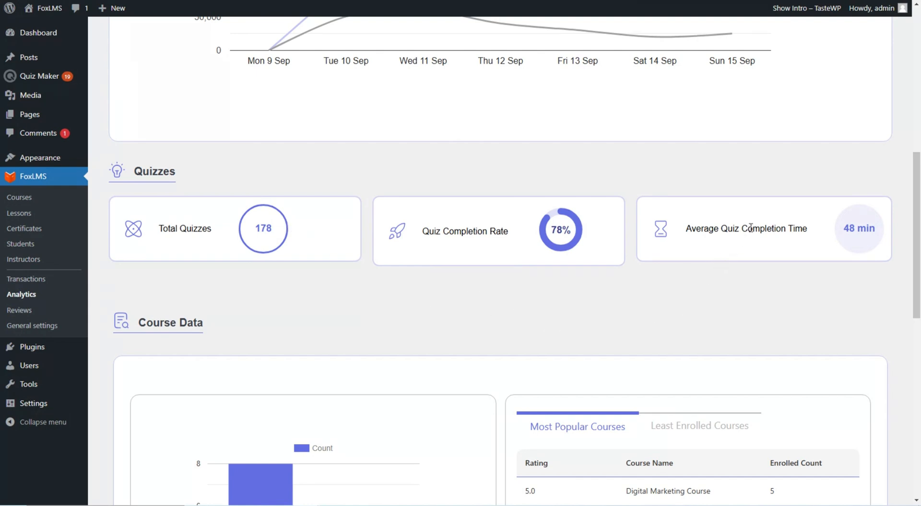
{"action": "scroll", "coordinate": [773, 253], "scroll_direction": "down", "scroll_amount": 3}
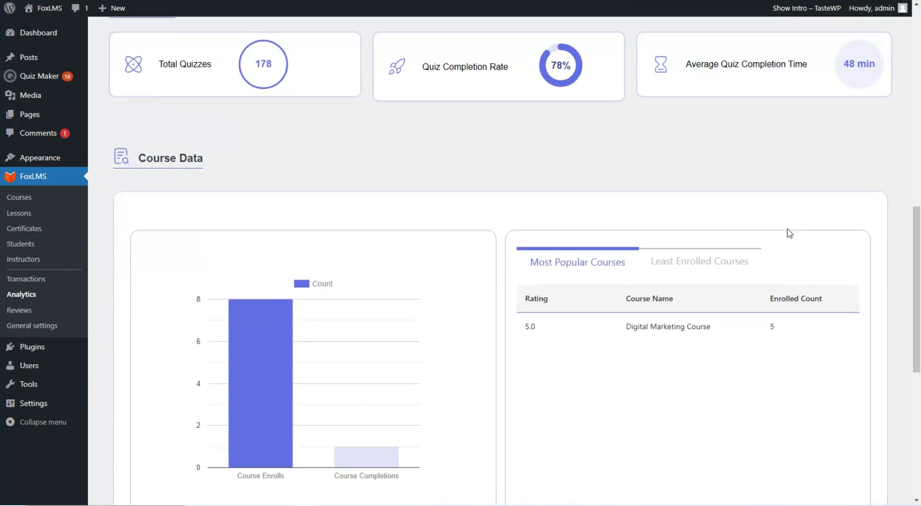
{"action": "scroll", "coordinate": [788, 231], "scroll_direction": "down", "scroll_amount": 3}
{"action": "scroll", "coordinate": [782, 226], "scroll_direction": "up", "scroll_amount": 1}
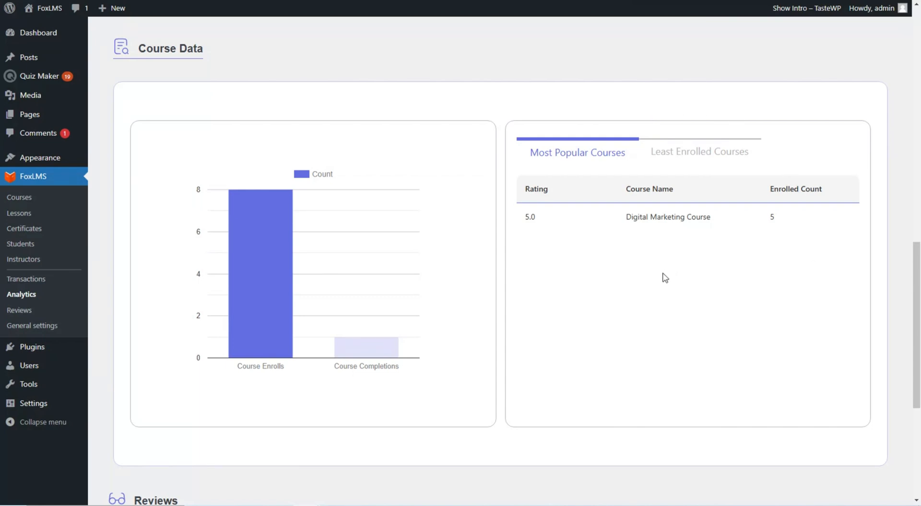
{"action": "scroll", "coordinate": [665, 277], "scroll_direction": "down", "scroll_amount": 3}
{"action": "scroll", "coordinate": [499, 165], "scroll_direction": "down", "scroll_amount": 1}
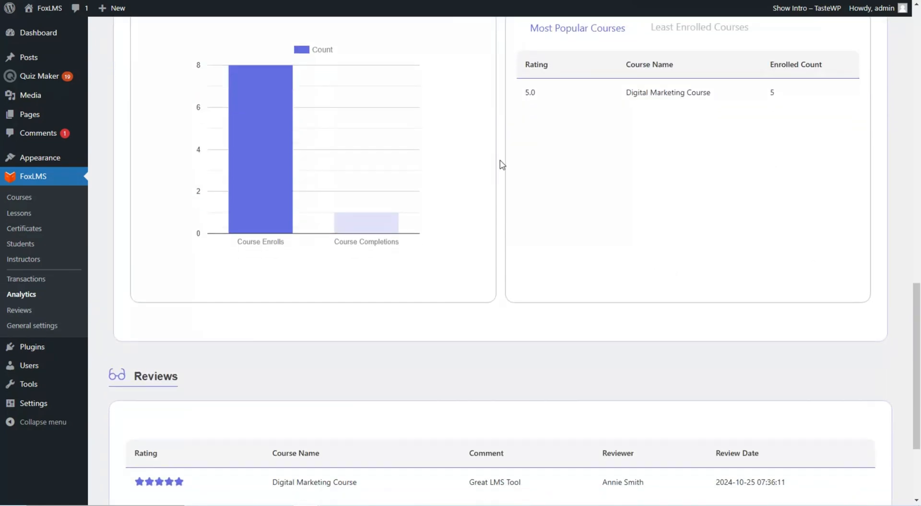
{"action": "scroll", "coordinate": [504, 163], "scroll_direction": "down", "scroll_amount": 1}
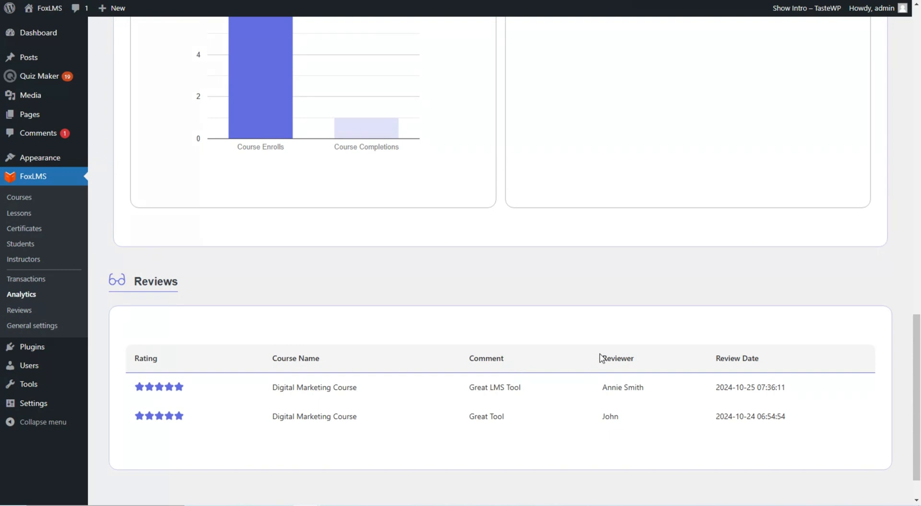
{"action": "scroll", "coordinate": [782, 375], "scroll_direction": "up", "scroll_amount": 2}
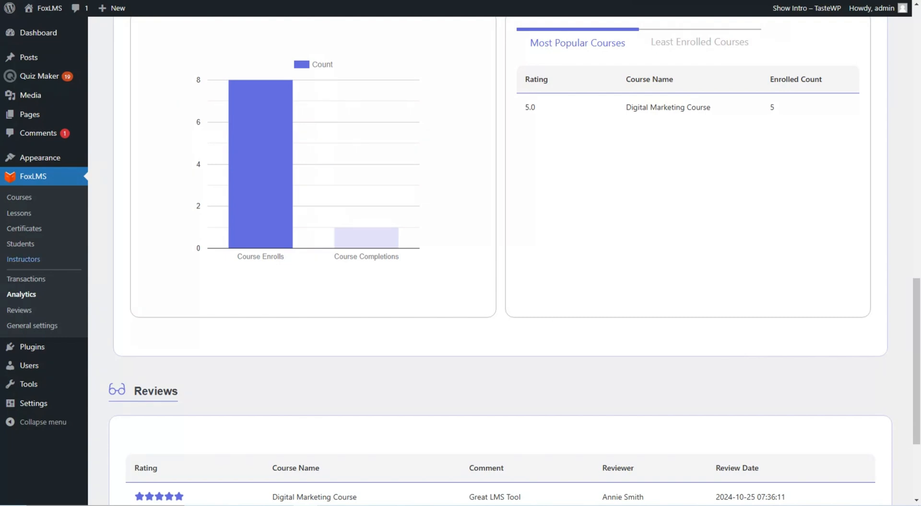
{"action": "left_click", "coordinate": [19, 310]}
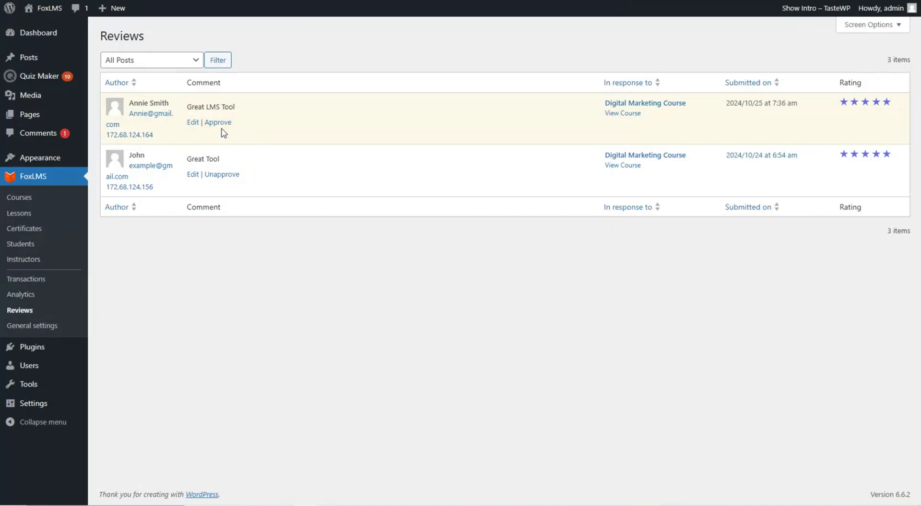
Approve the pending 'Great LMS Tool' review and check the course page
{"action": "left_click", "coordinate": [218, 123]}
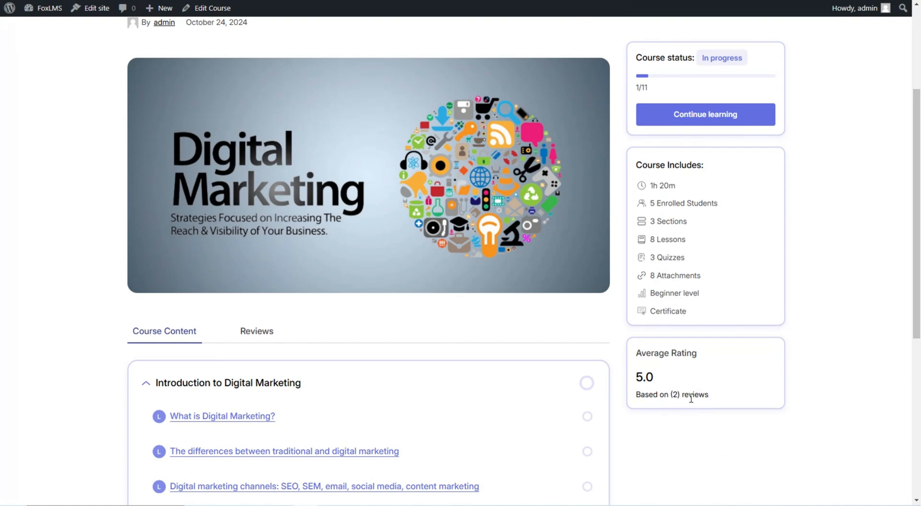
{"action": "scroll", "coordinate": [690, 415], "scroll_direction": "down", "scroll_amount": 2}
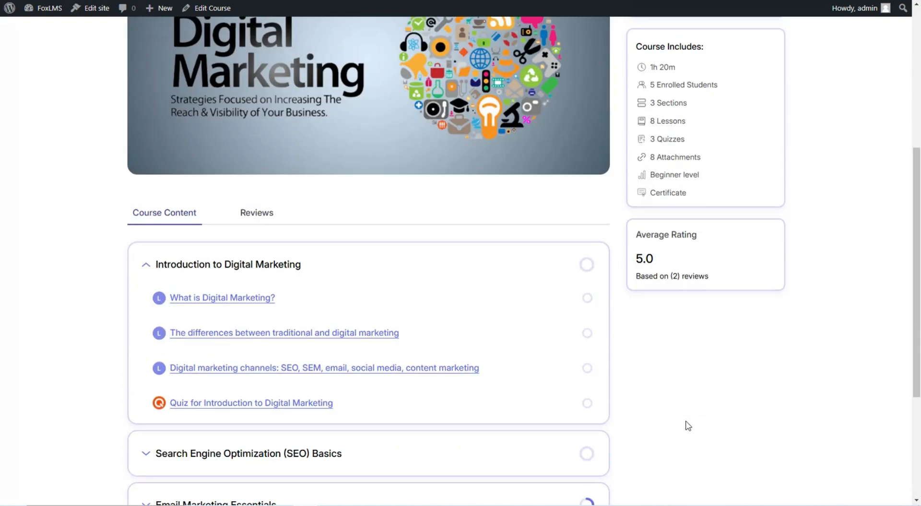
{"action": "scroll", "coordinate": [407, 290], "scroll_direction": "up", "scroll_amount": 5}
{"action": "scroll", "coordinate": [344, 325], "scroll_direction": "down", "scroll_amount": 10}
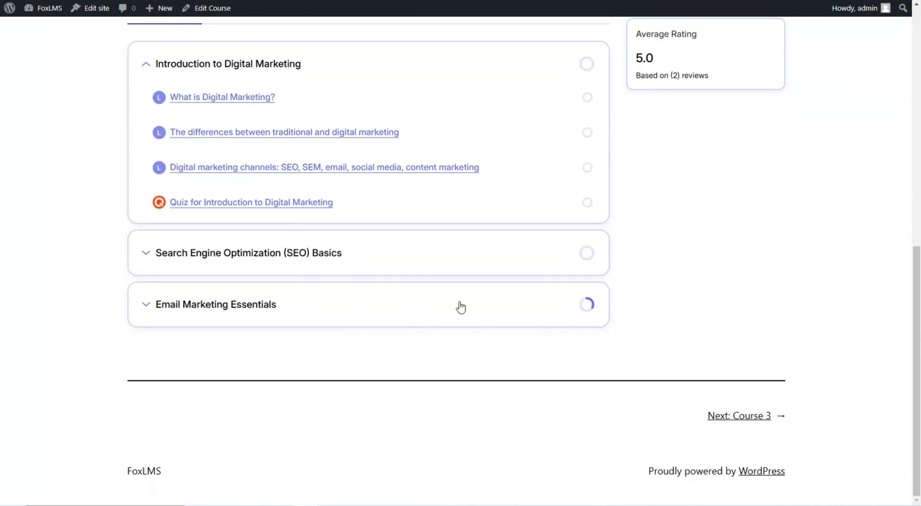
{"action": "scroll", "coordinate": [461, 305], "scroll_direction": "up", "scroll_amount": 6}
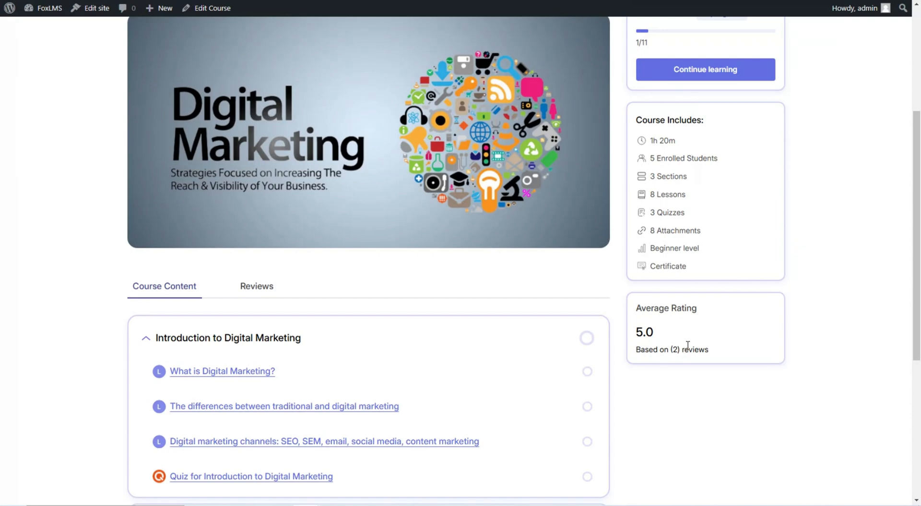
{"action": "scroll", "coordinate": [688, 345], "scroll_direction": "down", "scroll_amount": 1}
View the course's ratings and reviews, then go to FoxLMS General settings
{"action": "left_click", "coordinate": [257, 232]}
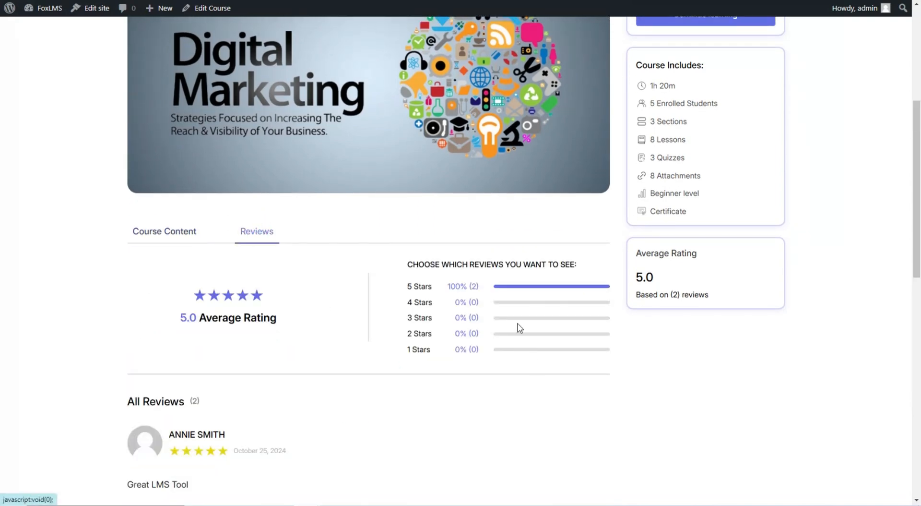
{"action": "scroll", "coordinate": [528, 346], "scroll_direction": "down", "scroll_amount": 4}
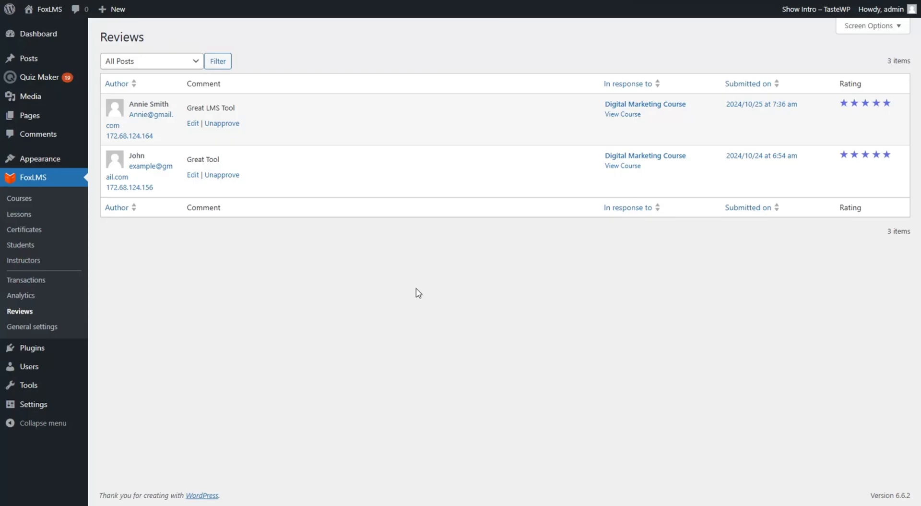
{"action": "left_click", "coordinate": [36, 326]}
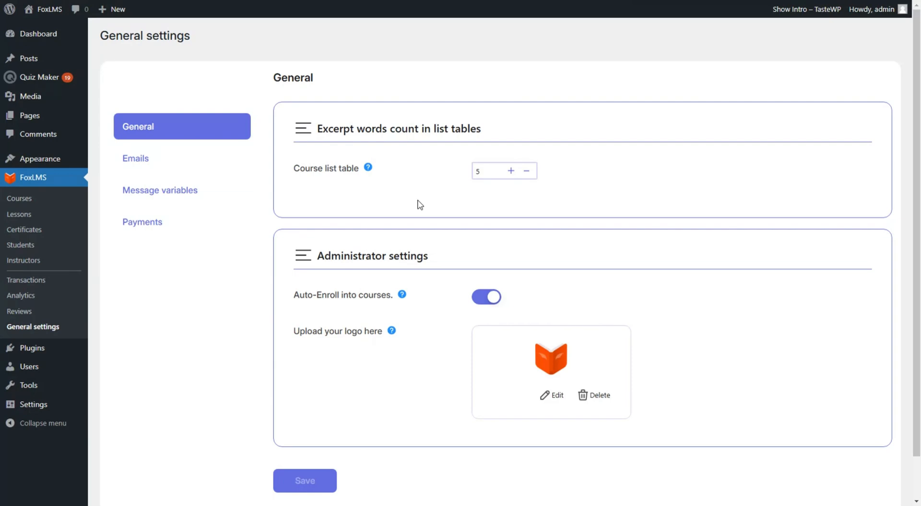
Review the General settings (excerpt 5, auto-enroll on), then switch to the Emails settings
{"action": "scroll", "coordinate": [424, 210], "scroll_direction": "down", "scroll_amount": 2}
{"action": "scroll", "coordinate": [430, 214], "scroll_direction": "up", "scroll_amount": 2}
{"action": "scroll", "coordinate": [430, 214], "scroll_direction": "down", "scroll_amount": 2}
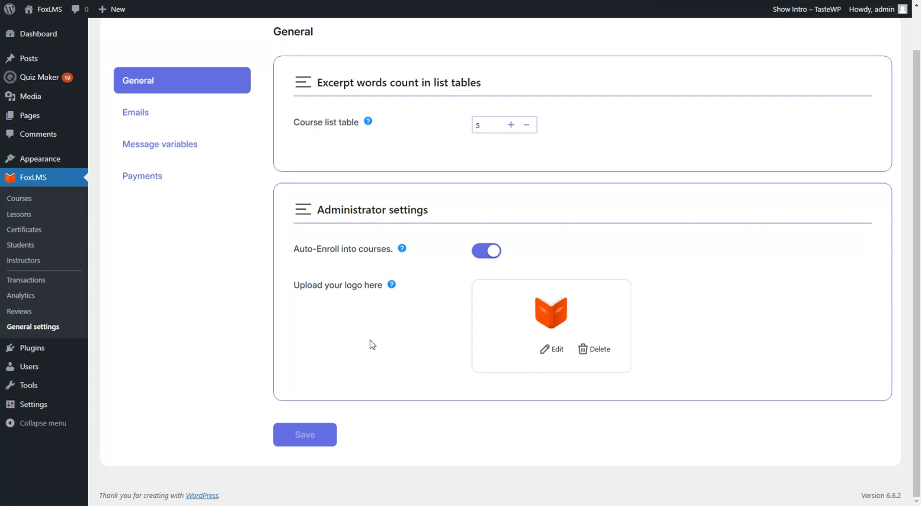
{"action": "scroll", "coordinate": [373, 344], "scroll_direction": "up", "scroll_amount": 1}
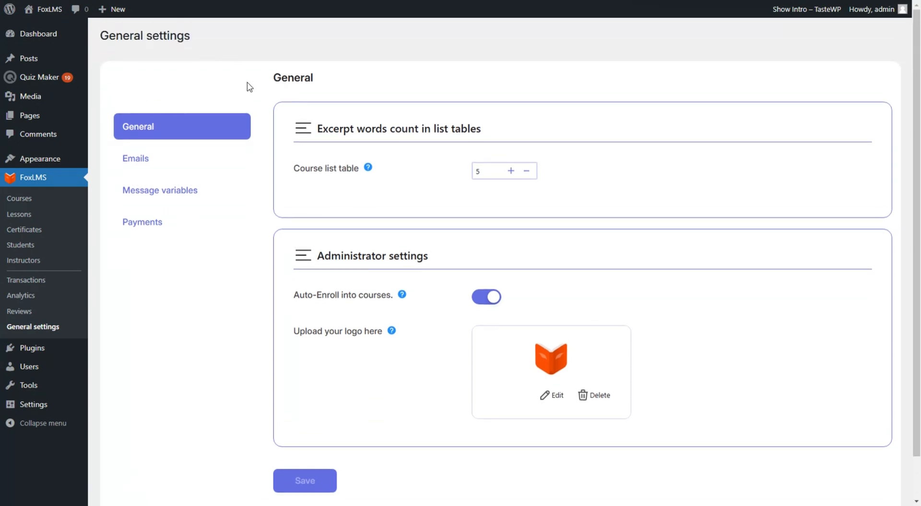
{"action": "left_click", "coordinate": [138, 159]}
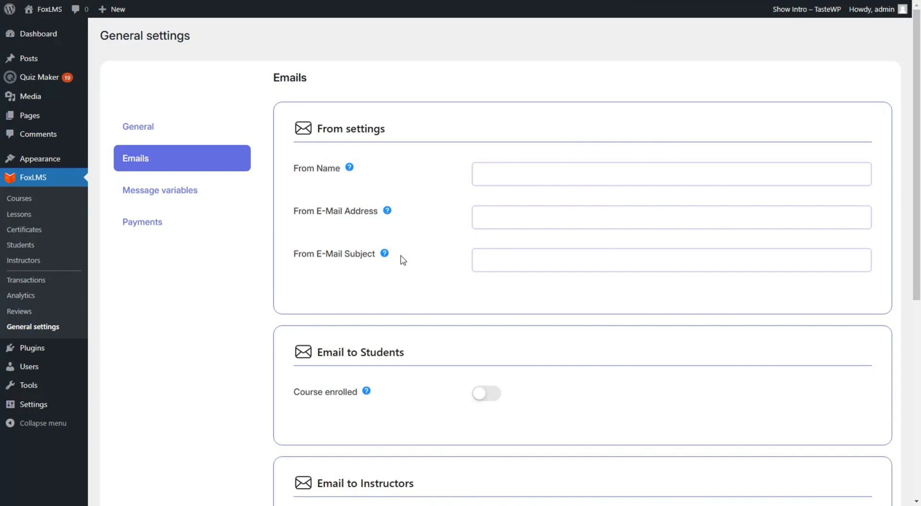
Save sender name FoxLMS, the sender e-mail address, and subject 'Digital Marketing Course'
{"action": "left_click", "coordinate": [504, 174]}
{"action": "type", "text": "FoxLMS"}
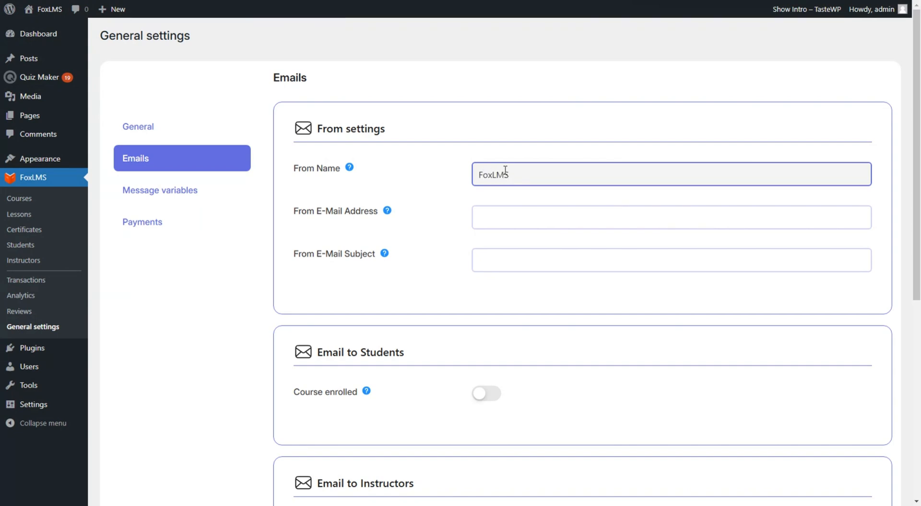
{"action": "left_click", "coordinate": [520, 212]}
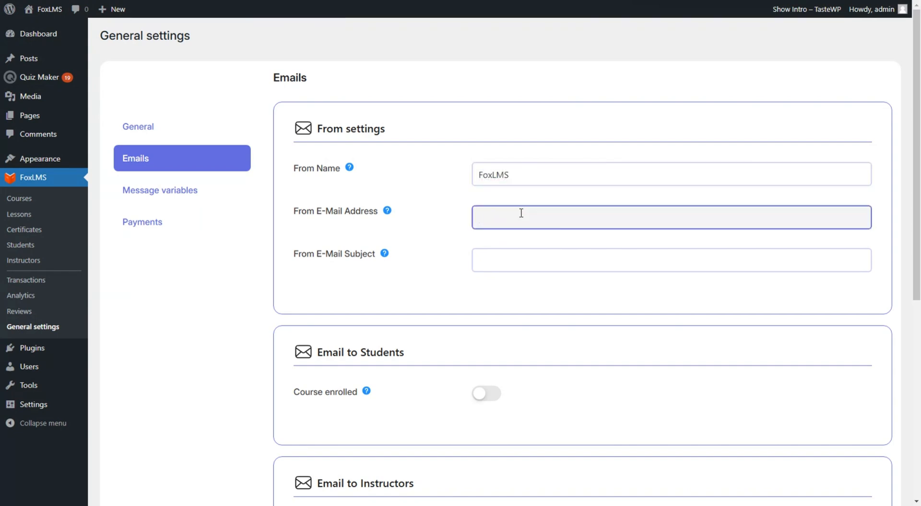
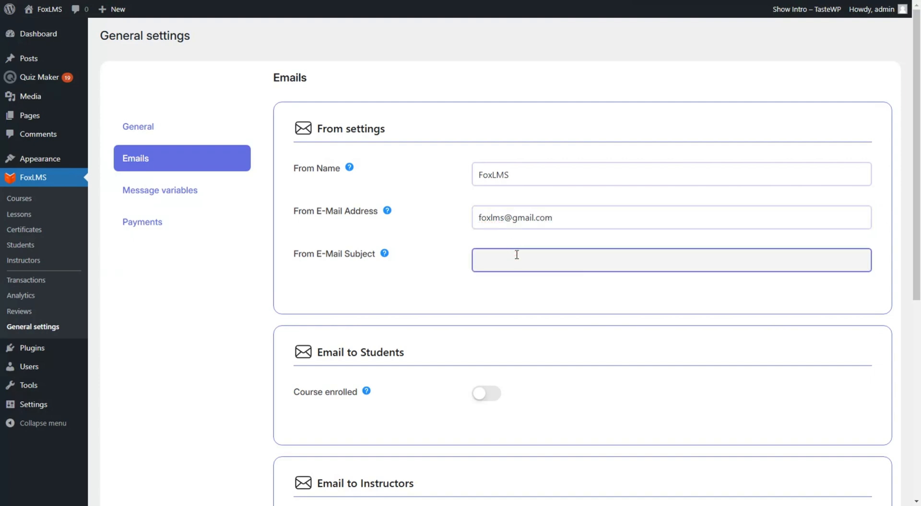
{"action": "type", "text": "Digital Marketing Course"}
{"action": "left_click", "coordinate": [543, 299]}
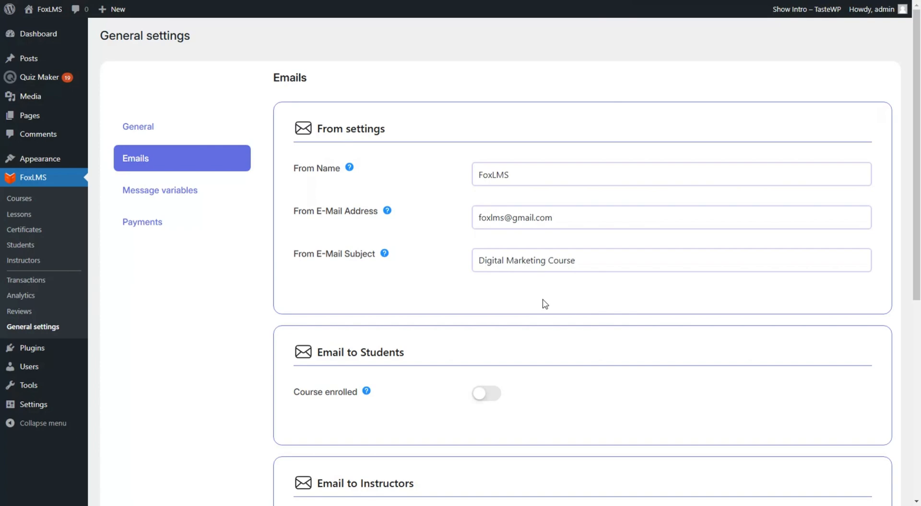
{"action": "scroll", "coordinate": [545, 303], "scroll_direction": "down", "scroll_amount": 7}
{"action": "left_click", "coordinate": [310, 439]}
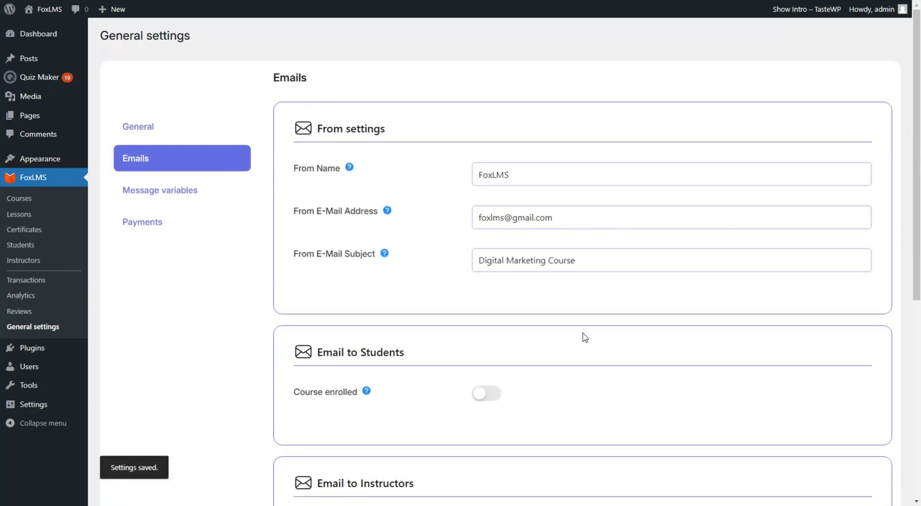
Turn on the course-enrolled e-mail to students and save the e-mail settings
{"action": "scroll", "coordinate": [586, 335], "scroll_direction": "down", "scroll_amount": 2}
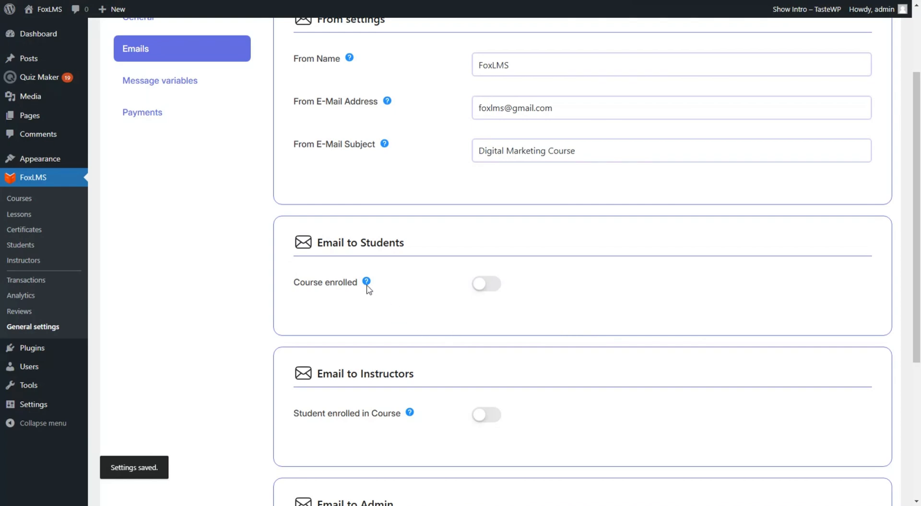
{"action": "scroll", "coordinate": [422, 257], "scroll_direction": "down", "scroll_amount": 1}
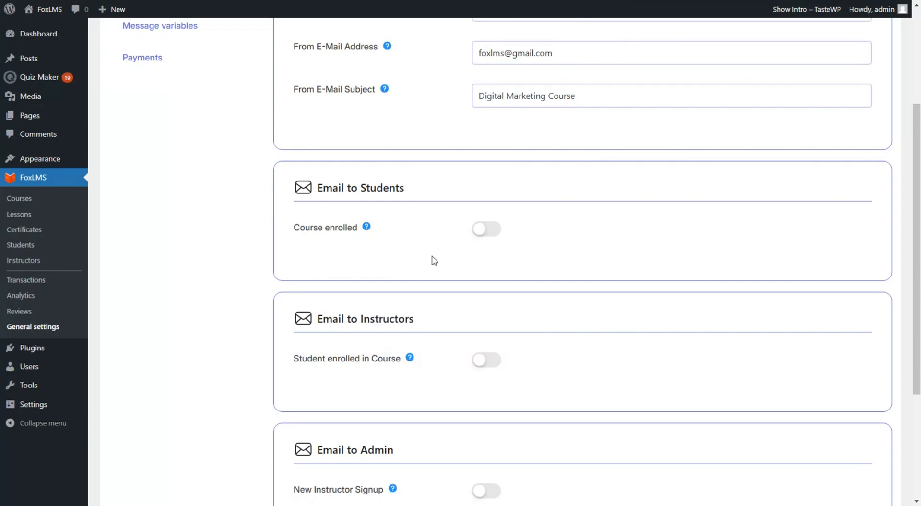
{"action": "left_click", "coordinate": [480, 227]}
{"action": "scroll", "coordinate": [416, 220], "scroll_direction": "down", "scroll_amount": 1}
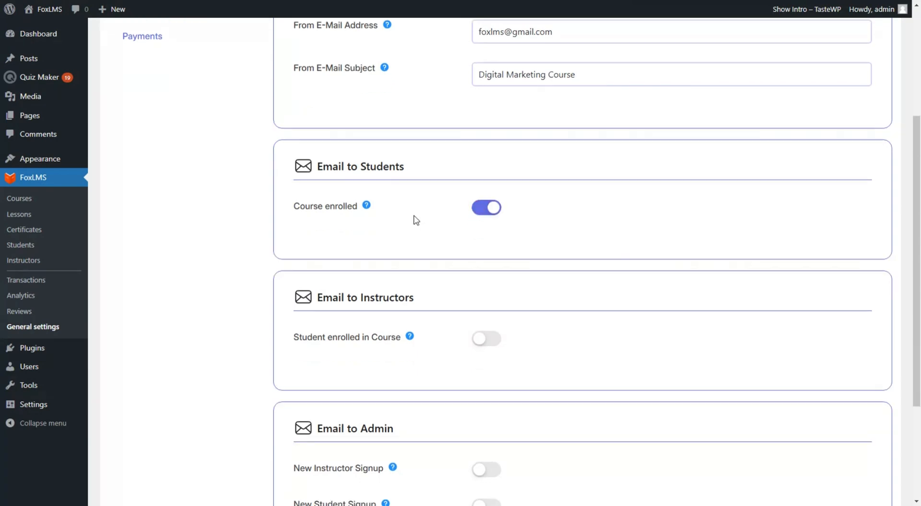
{"action": "scroll", "coordinate": [416, 220], "scroll_direction": "down", "scroll_amount": 3}
{"action": "left_click", "coordinate": [321, 427]}
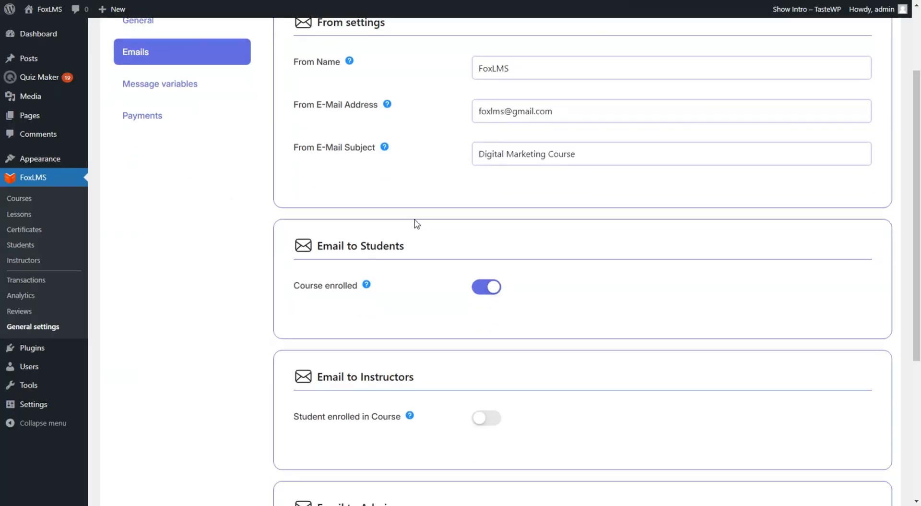
Enable student-enrolment notification e-mails to instructors and save
{"action": "scroll", "coordinate": [416, 223], "scroll_direction": "down", "scroll_amount": 4}
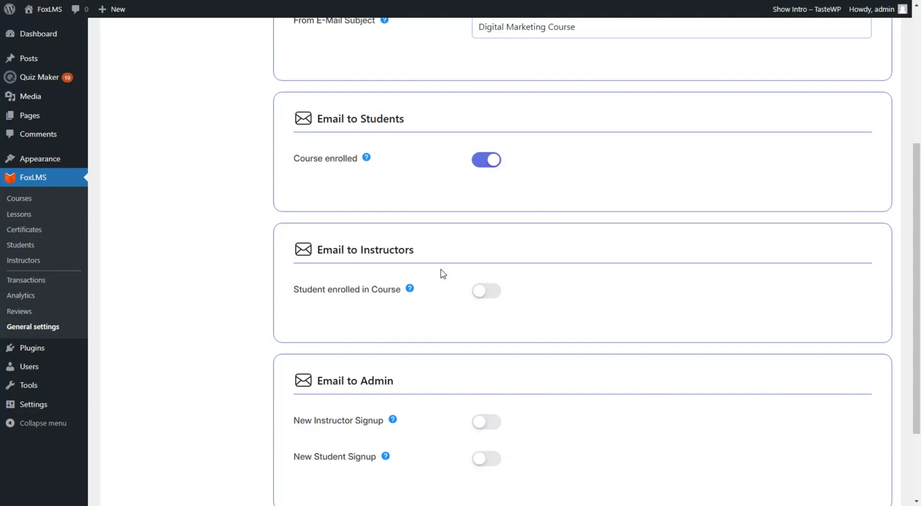
{"action": "left_click", "coordinate": [485, 291]}
{"action": "scroll", "coordinate": [546, 283], "scroll_direction": "down", "scroll_amount": 1}
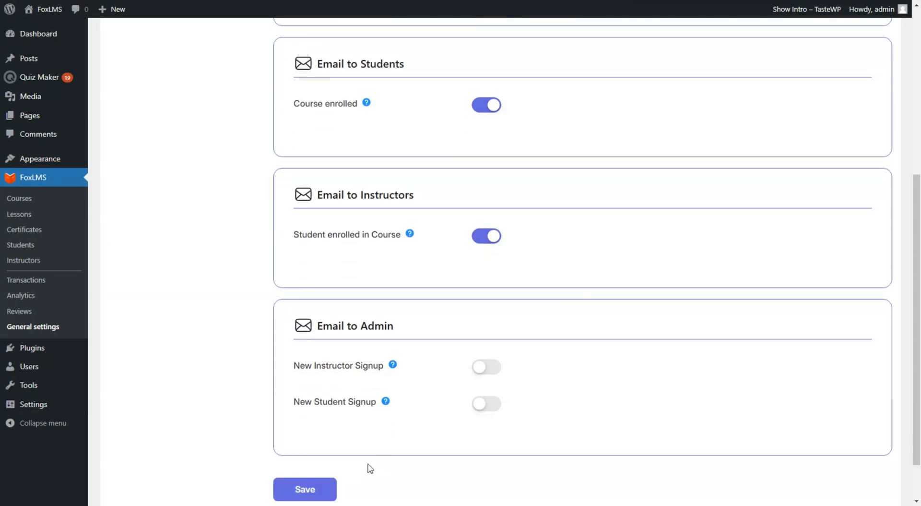
{"action": "left_click", "coordinate": [319, 489]}
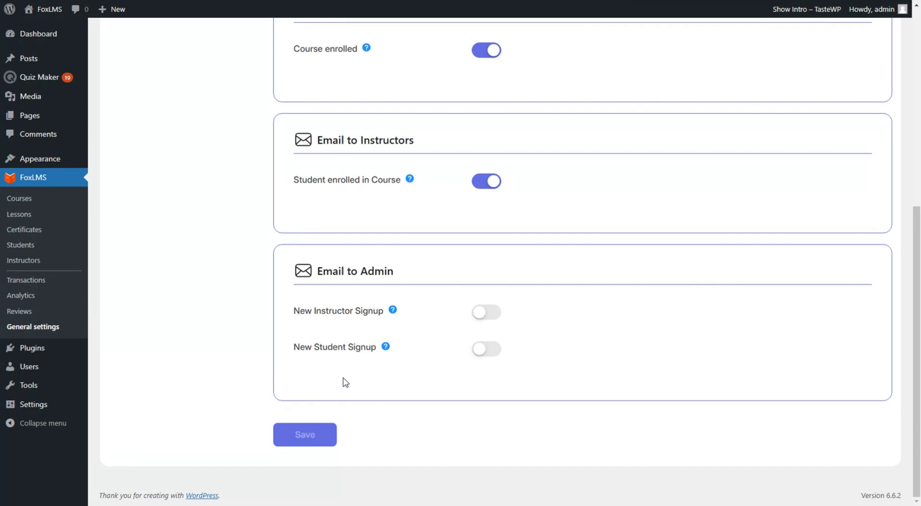
Turn on admin e-mails for New Instructor Signup and New Student Signup, then save
{"action": "left_click", "coordinate": [478, 313]}
{"action": "left_click", "coordinate": [489, 349]}
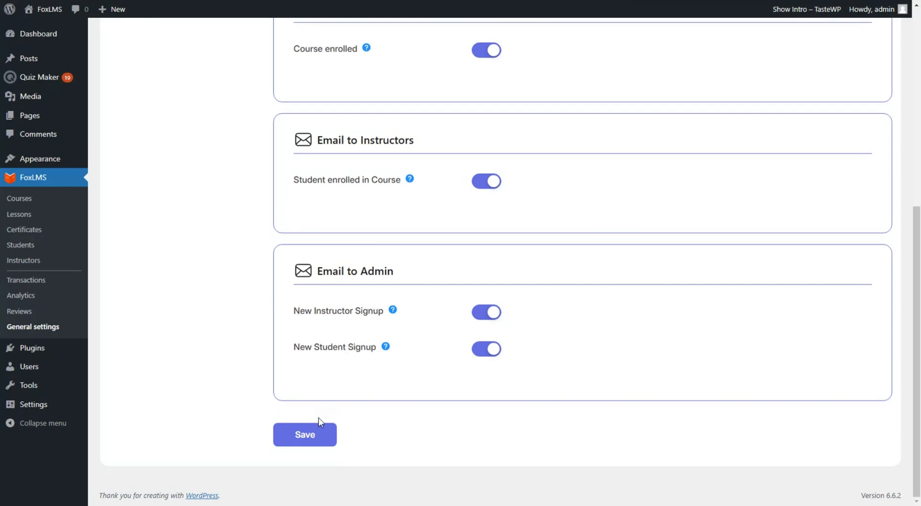
{"action": "left_click", "coordinate": [317, 435]}
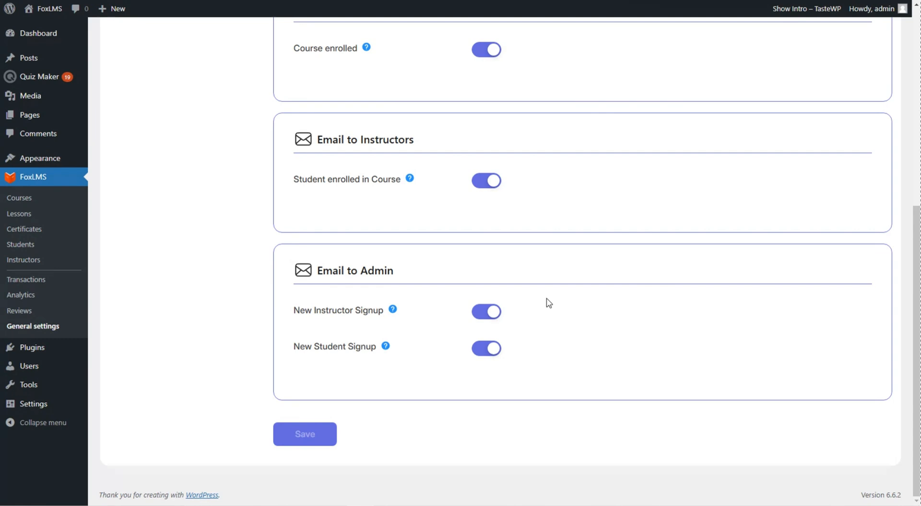
Review the Message variables settings, then move to Payments, where PayPal is inactive
{"action": "scroll", "coordinate": [549, 302], "scroll_direction": "up", "scroll_amount": 7}
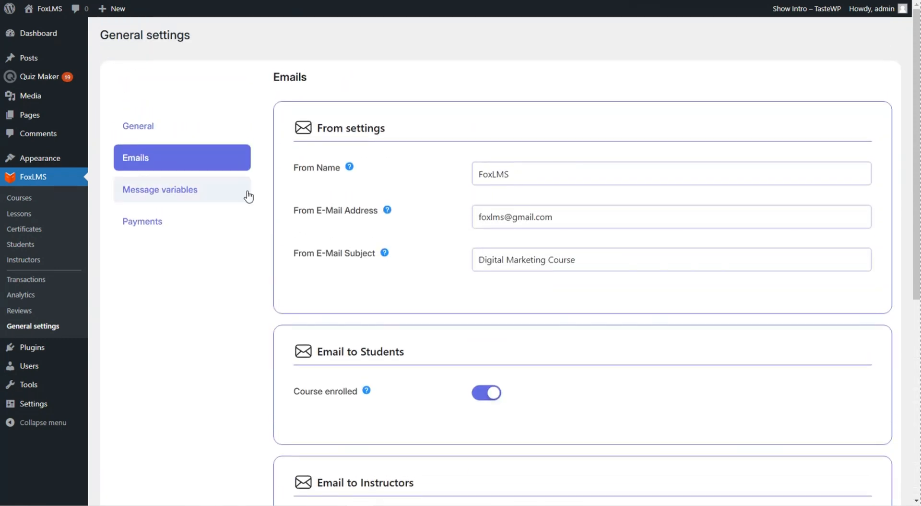
{"action": "left_click", "coordinate": [248, 196]}
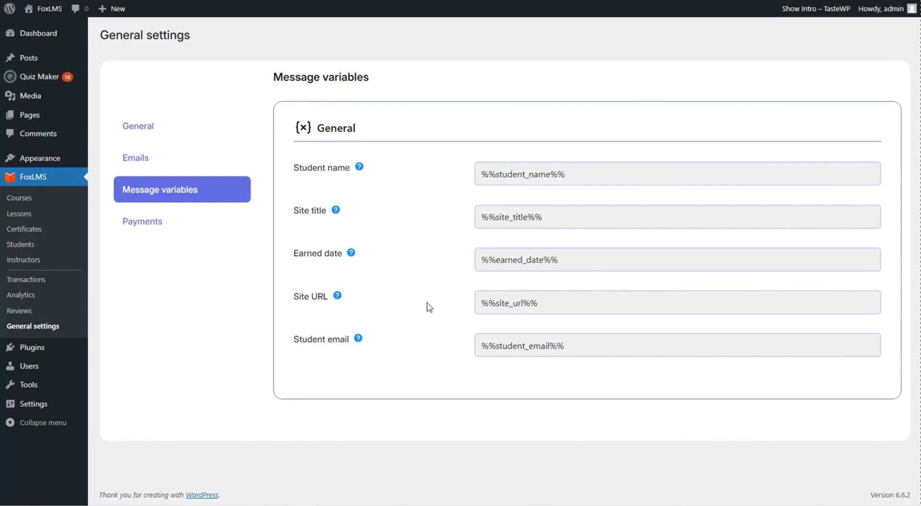
{"action": "left_click", "coordinate": [220, 228]}
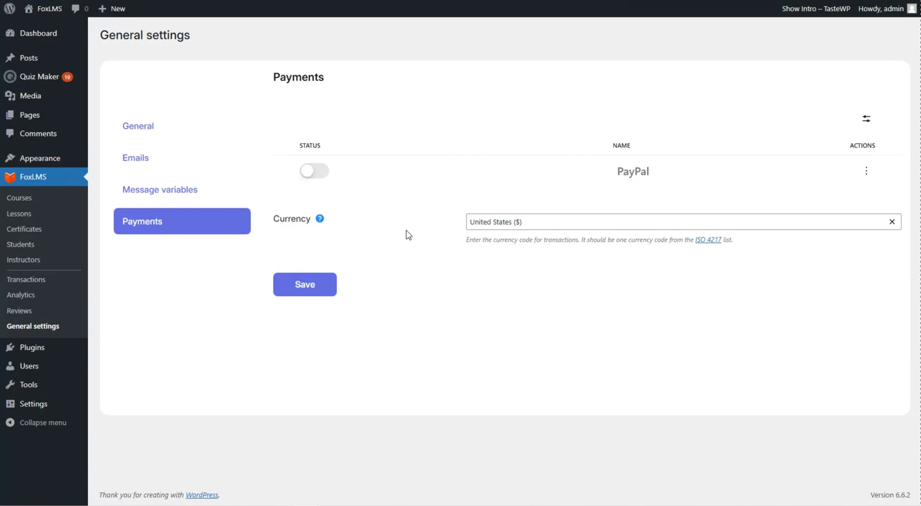
Activate PayPal, set currency to United States ($), and open PayPal's Manage configuration
{"action": "left_click", "coordinate": [317, 172]}
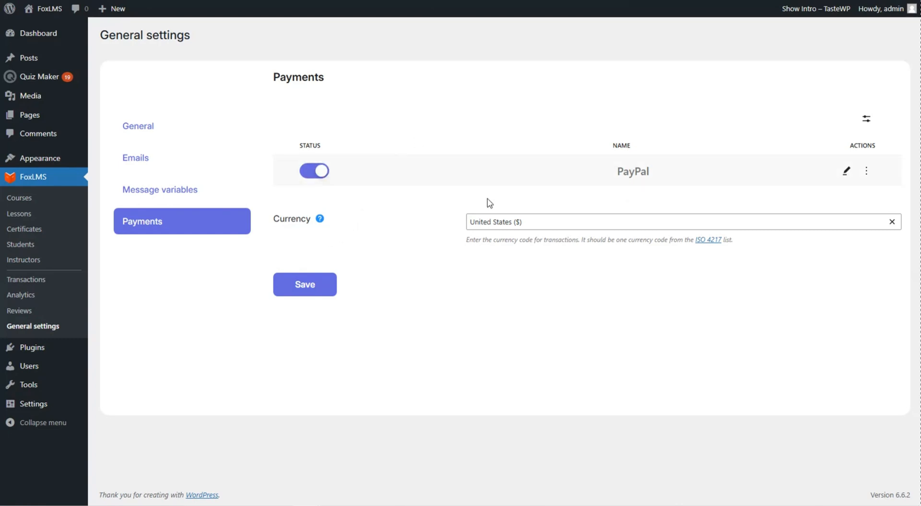
{"action": "left_click", "coordinate": [477, 219]}
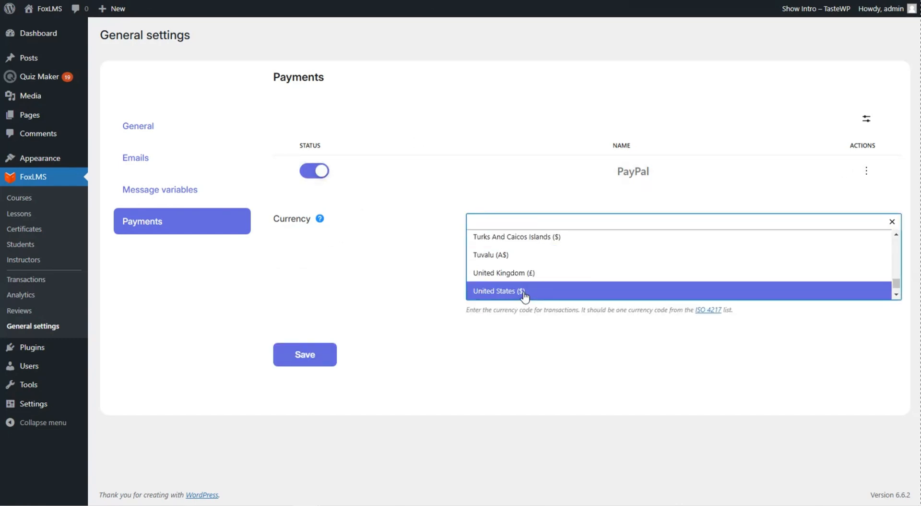
{"action": "left_click", "coordinate": [524, 292]}
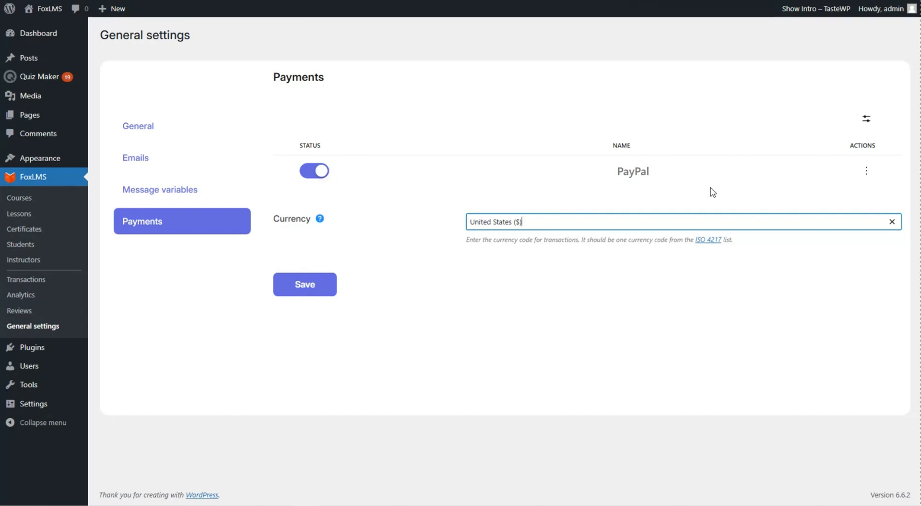
{"action": "mouse_move", "coordinate": [893, 178]}
{"action": "left_click", "coordinate": [867, 171]}
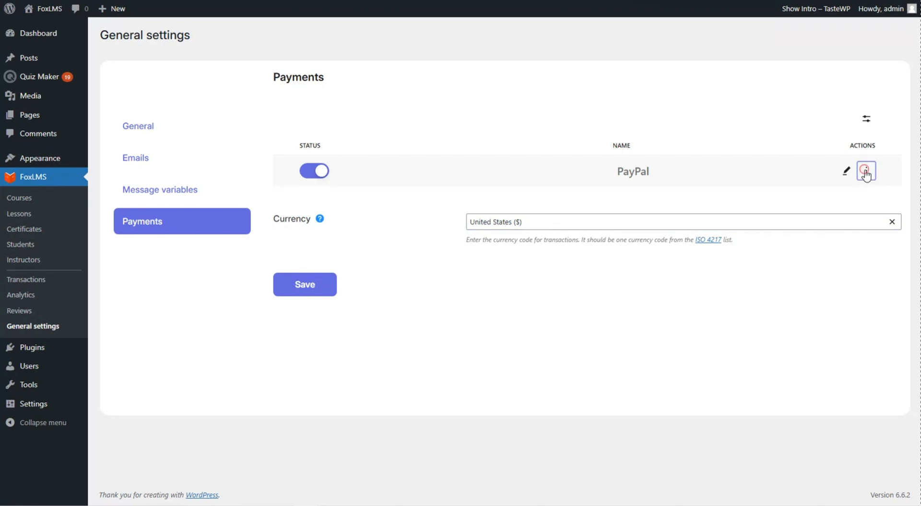
{"action": "left_click", "coordinate": [803, 197]}
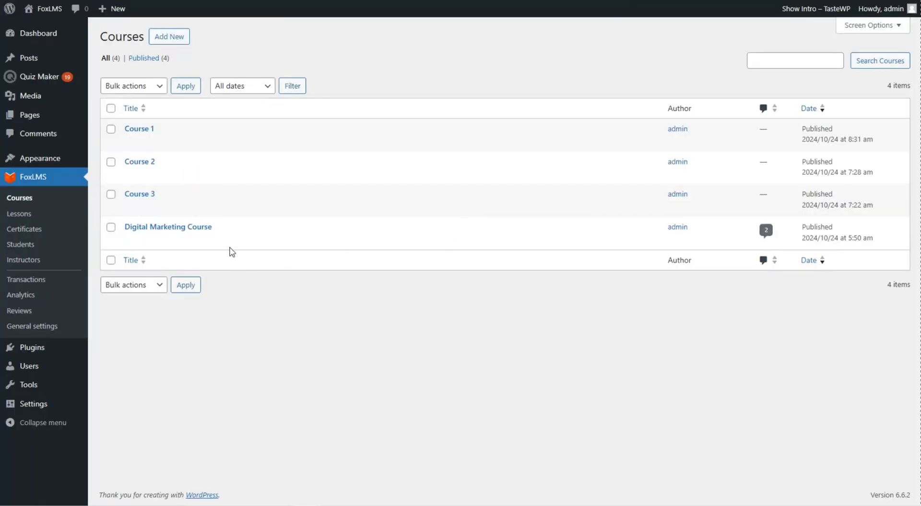
Switch the Digital Marketing Course to Paid access at a $10 price and save it
{"action": "left_click", "coordinate": [204, 227]}
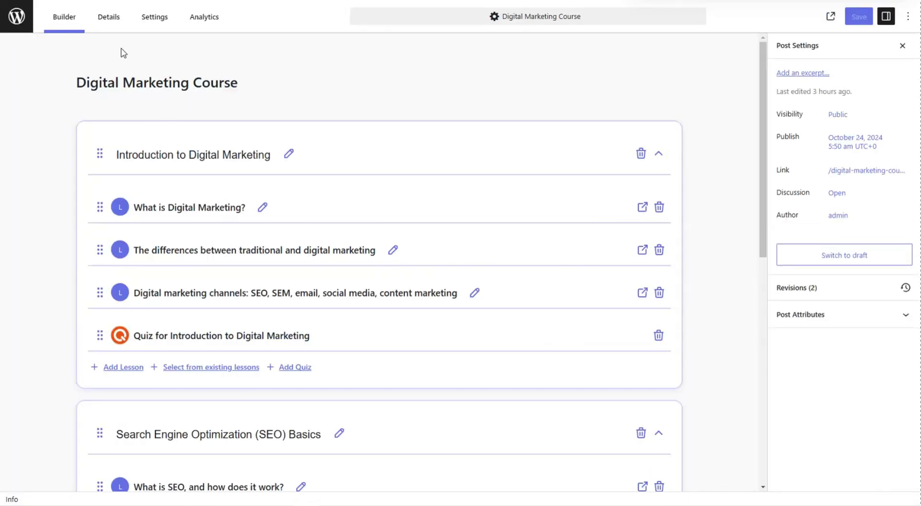
{"action": "left_click", "coordinate": [106, 29]}
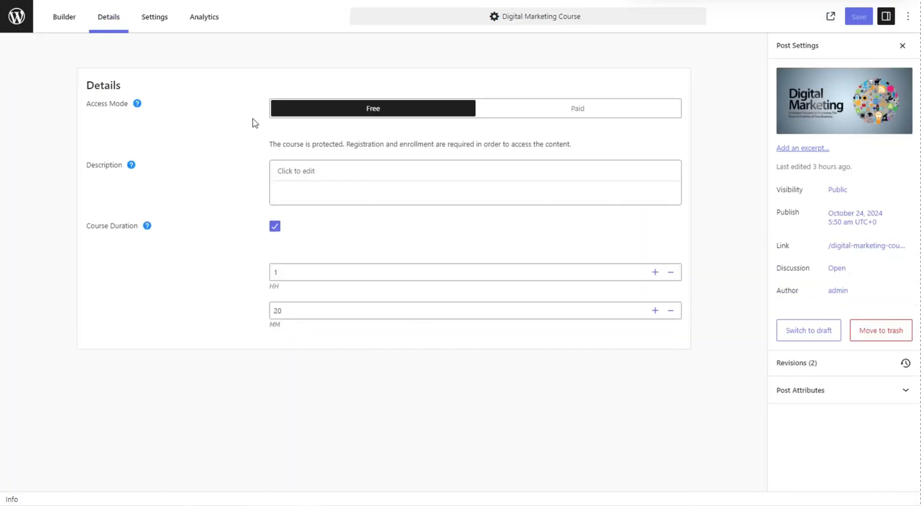
{"action": "left_click", "coordinate": [516, 115]}
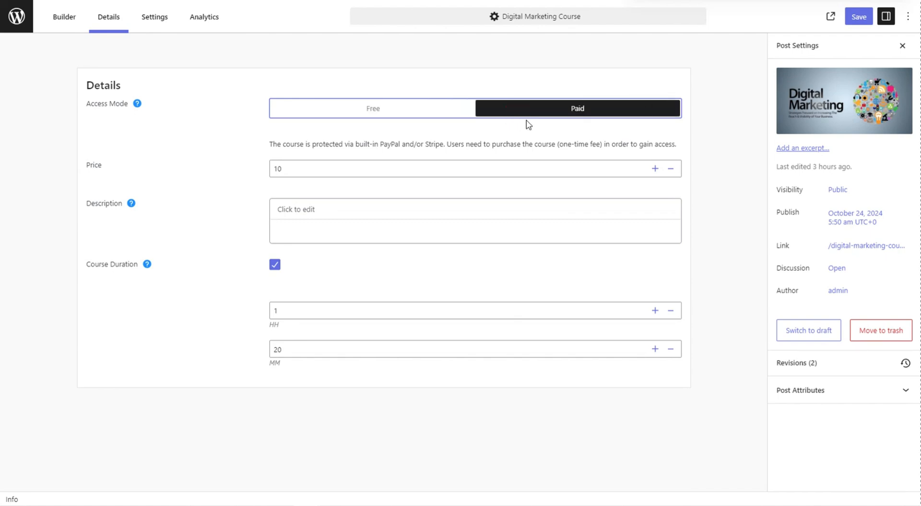
{"action": "left_click", "coordinate": [859, 20]}
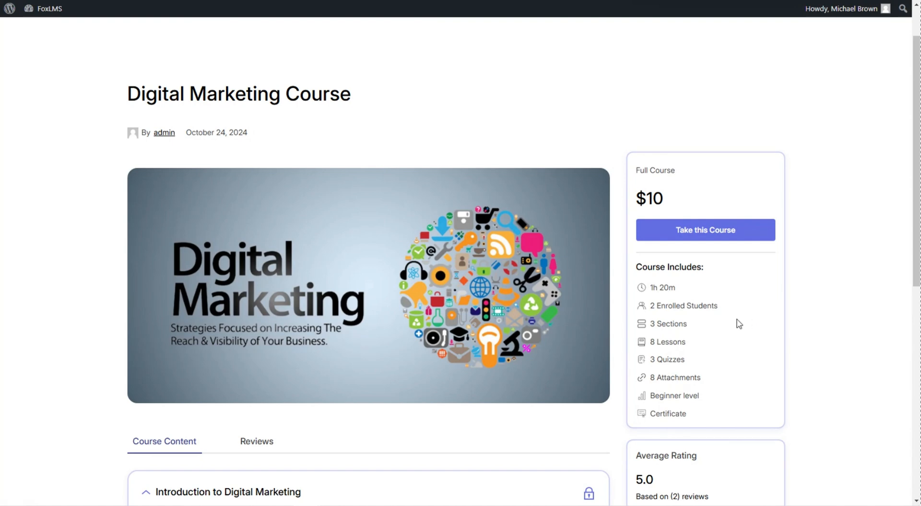
Take the Digital Marketing Course and review the $10.00 checkout with the PayPal button
{"action": "scroll", "coordinate": [740, 324], "scroll_direction": "down", "scroll_amount": 1}
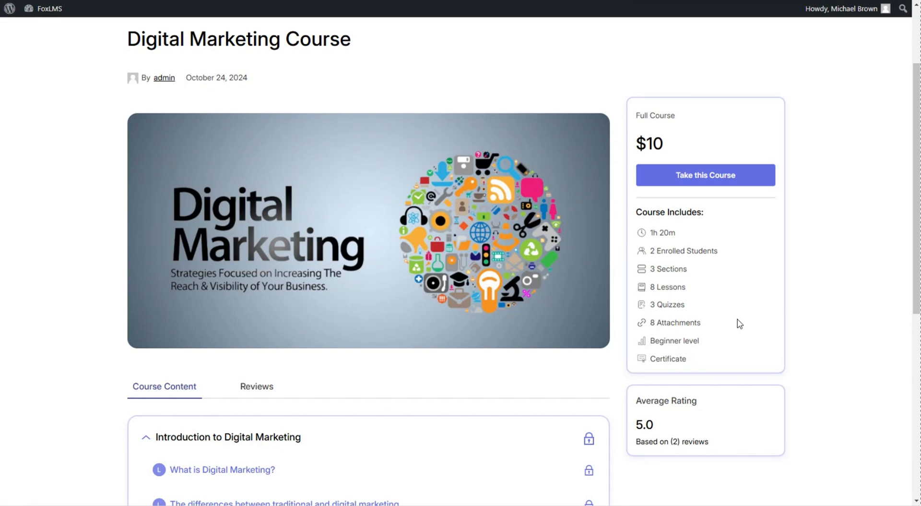
{"action": "left_click", "coordinate": [734, 179]}
{"action": "scroll", "coordinate": [753, 236], "scroll_direction": "down", "scroll_amount": 1}
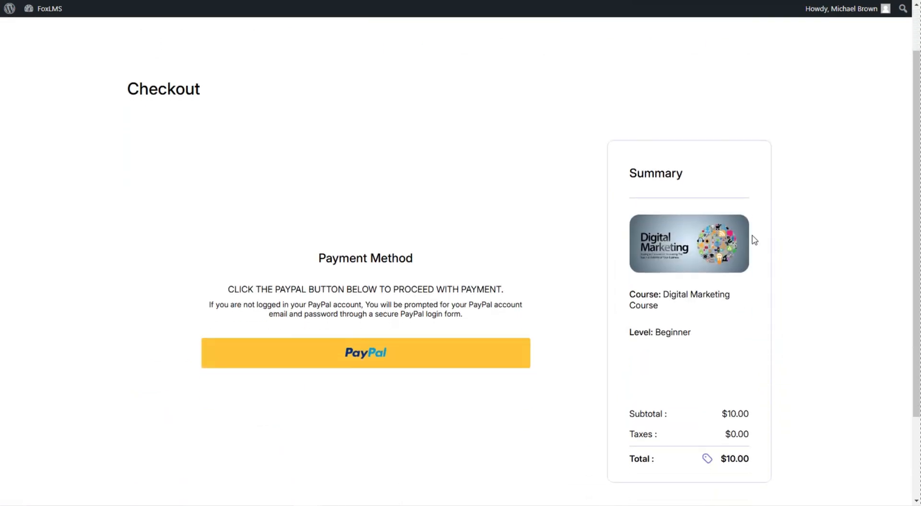
{"action": "scroll", "coordinate": [753, 235], "scroll_direction": "down", "scroll_amount": 1}
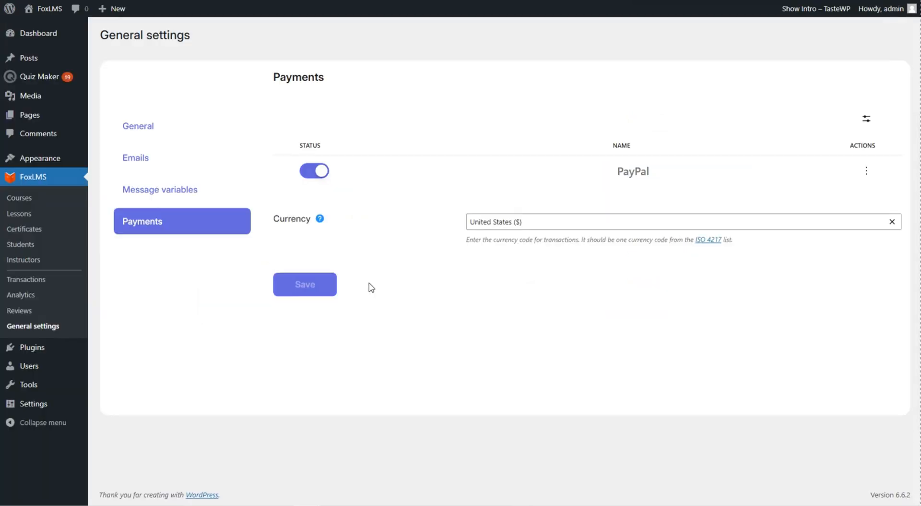
Go to the FoxLMS Transactions list
{"action": "left_click", "coordinate": [61, 285]}
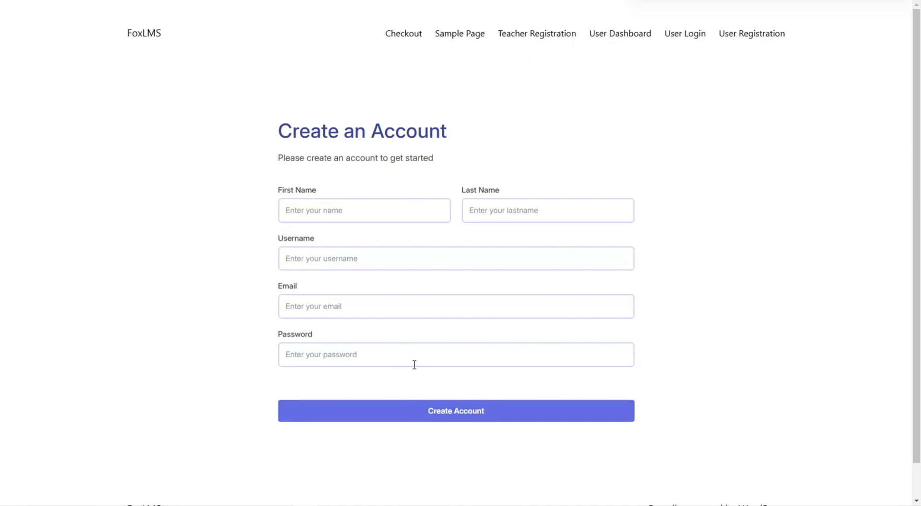
Enter the instructor's first name and last name on the registration form
{"action": "left_click", "coordinate": [368, 206]}
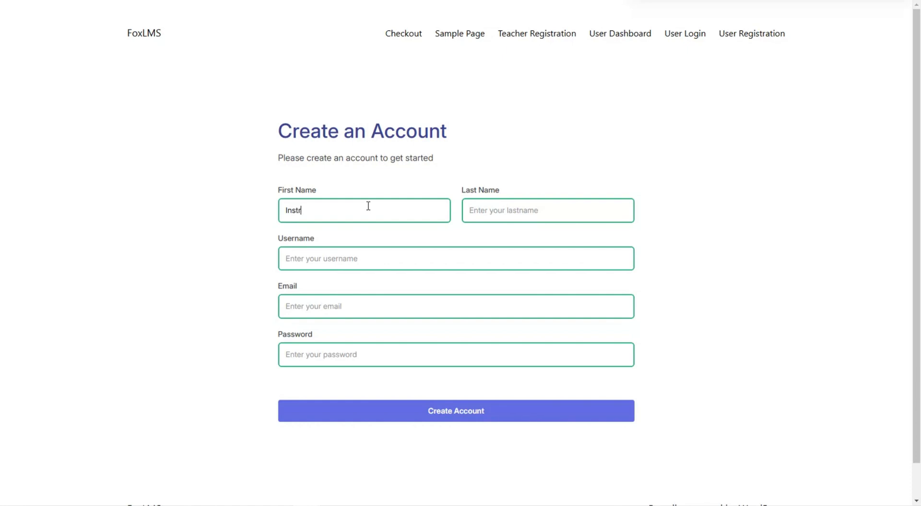
{"action": "left_click", "coordinate": [491, 211]}
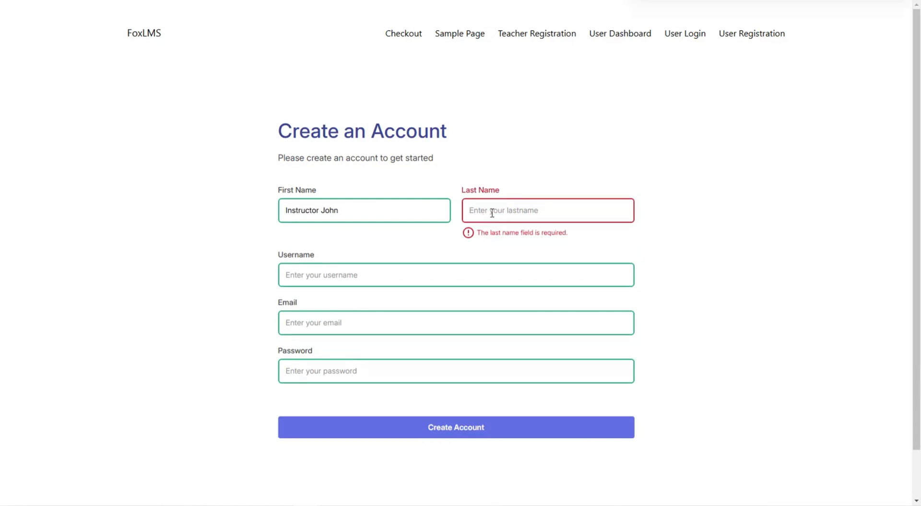
{"action": "type", "text": "b"}
{"action": "key", "text": "BackSpace"}
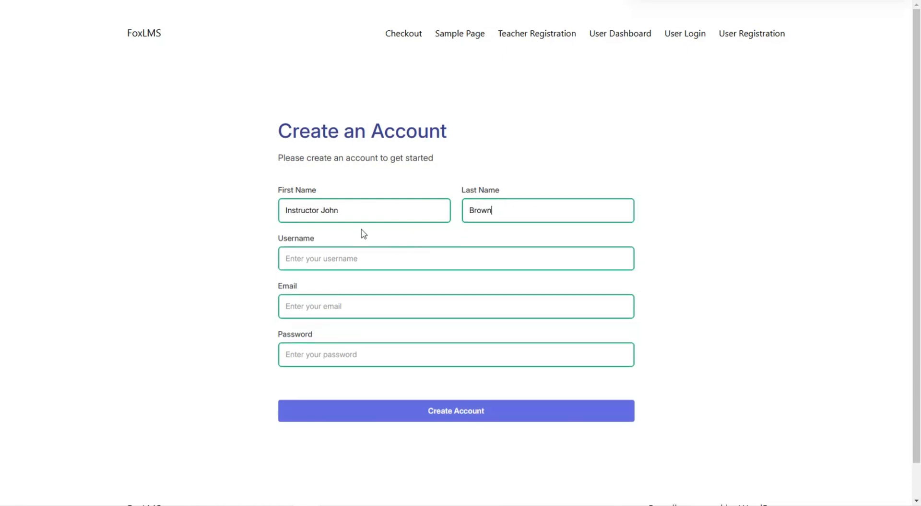
Reuse the first name as the username, then enter the e-mail address and password
{"action": "double_click", "coordinate": [330, 211]}
{"action": "key", "text": "ctrl+c"}
{"action": "left_click", "coordinate": [367, 261]}
{"action": "key", "text": "ctrl+v"}
{"action": "left_click", "coordinate": [354, 309]}
{"action": "key", "text": "Tab"}
{"action": "type", "text": "•"}
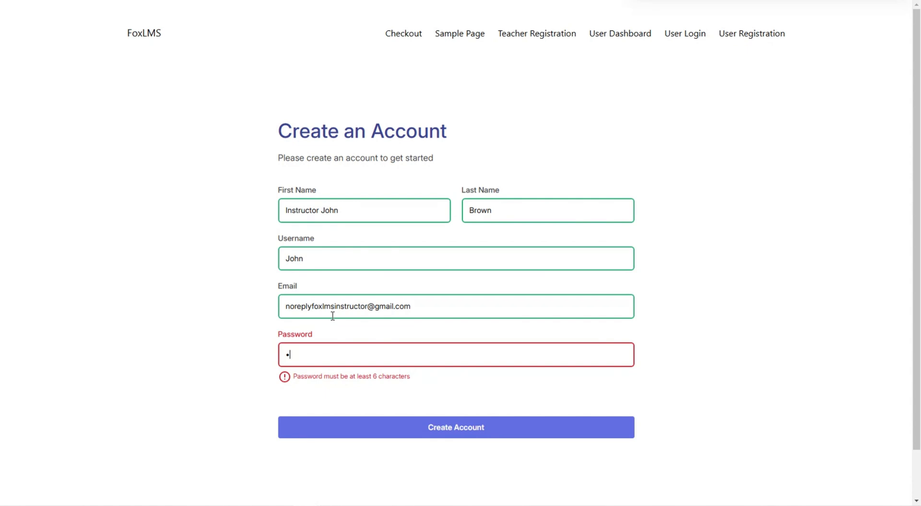
{"action": "key", "text": "BackSpace"}
{"action": "type", "text": "•••••••••"}
Clear the stray text selections and submit the registration with Create Account
{"action": "left_click", "coordinate": [360, 392]}
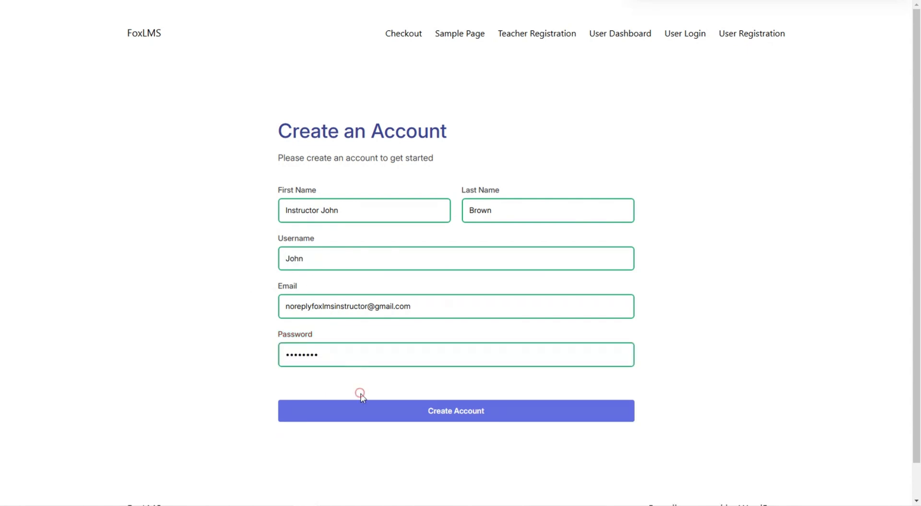
{"action": "triple_click", "coordinate": [355, 384]}
{"action": "double_click", "coordinate": [742, 337]}
{"action": "triple_click", "coordinate": [730, 377]}
{"action": "double_click", "coordinate": [494, 483]}
{"action": "left_click", "coordinate": [627, 453]}
{"action": "left_click", "coordinate": [519, 410]}
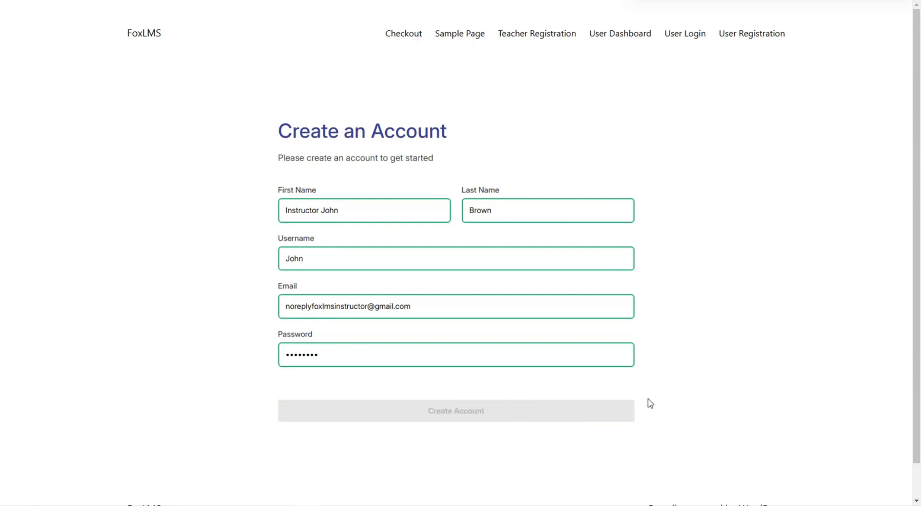
{"action": "left_click", "coordinate": [624, 184]}
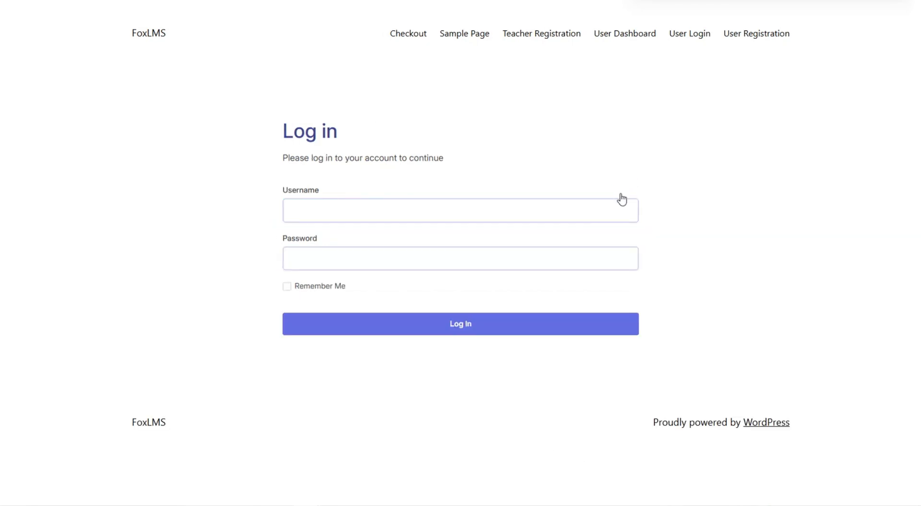
Log in with the new instructor account's username and password
{"action": "left_click", "coordinate": [597, 201]}
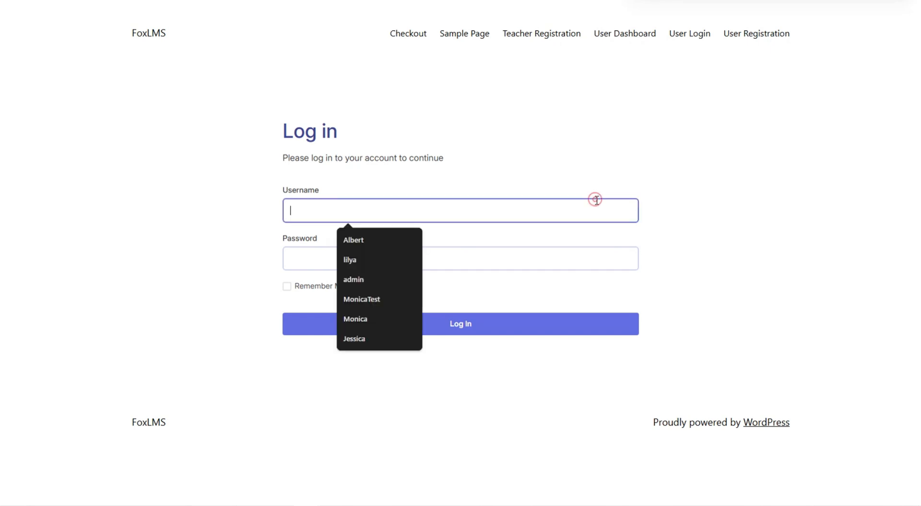
{"action": "type", "text": "John"}
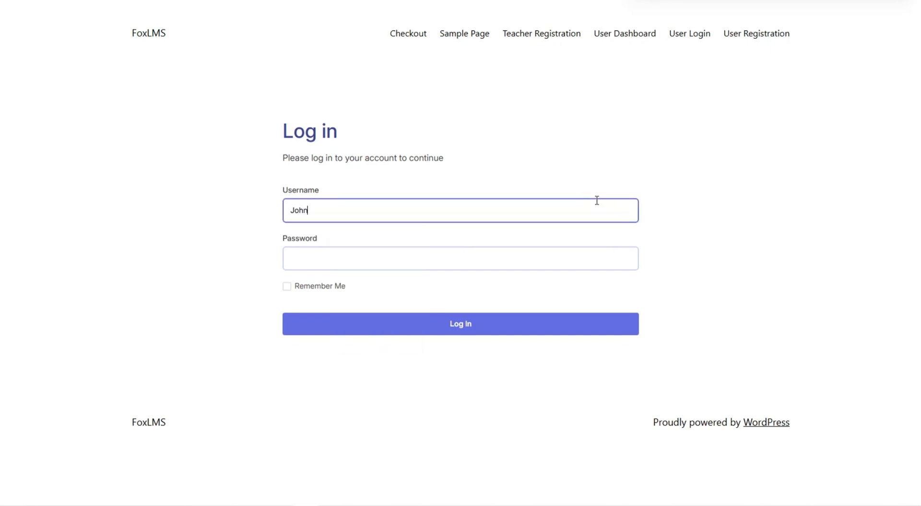
{"action": "left_click", "coordinate": [415, 253]}
{"action": "type", "text": "••••••••"}
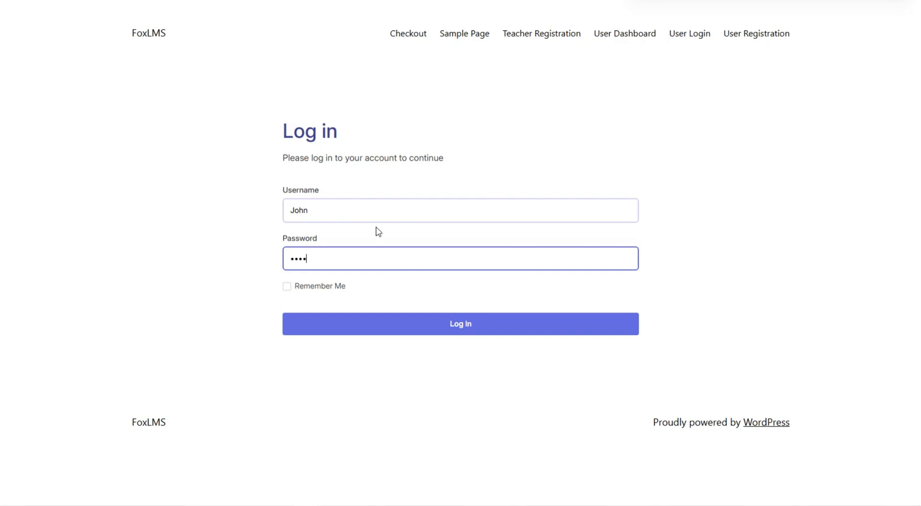
{"action": "left_click", "coordinate": [412, 320]}
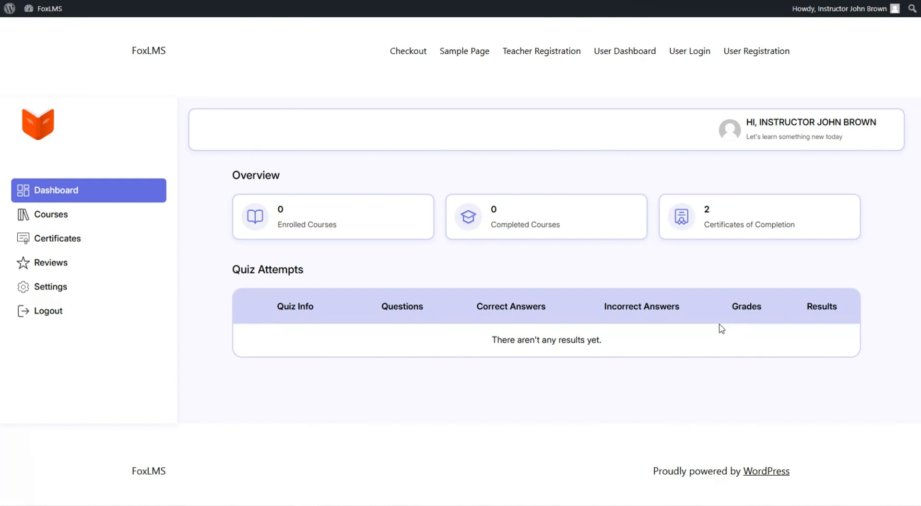
Browse the dashboard's Courses, Certificates, Reviews and Settings, then open the Change Password form
{"action": "left_click", "coordinate": [38, 215]}
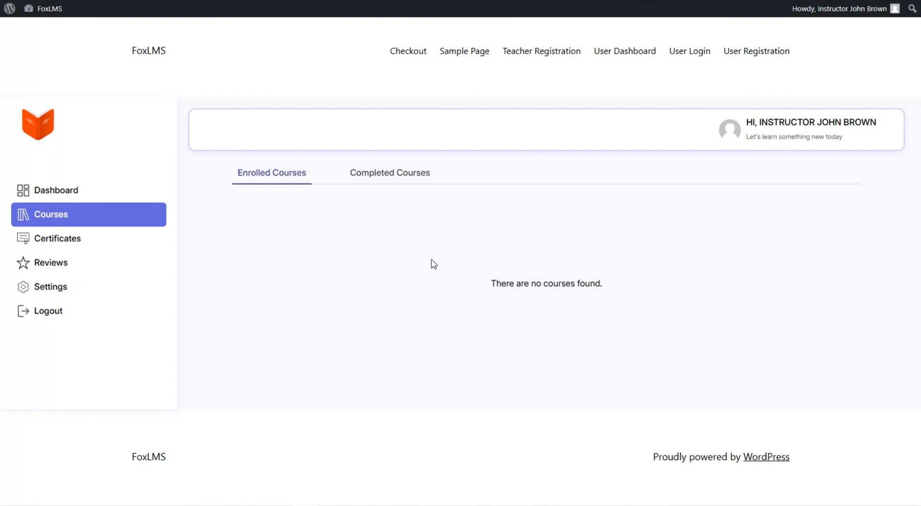
{"action": "left_click", "coordinate": [70, 239]}
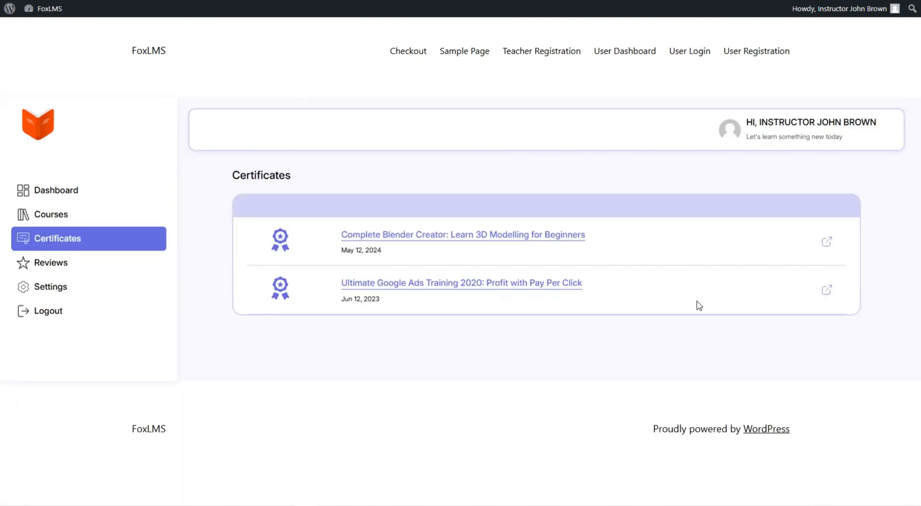
{"action": "left_click", "coordinate": [127, 262]}
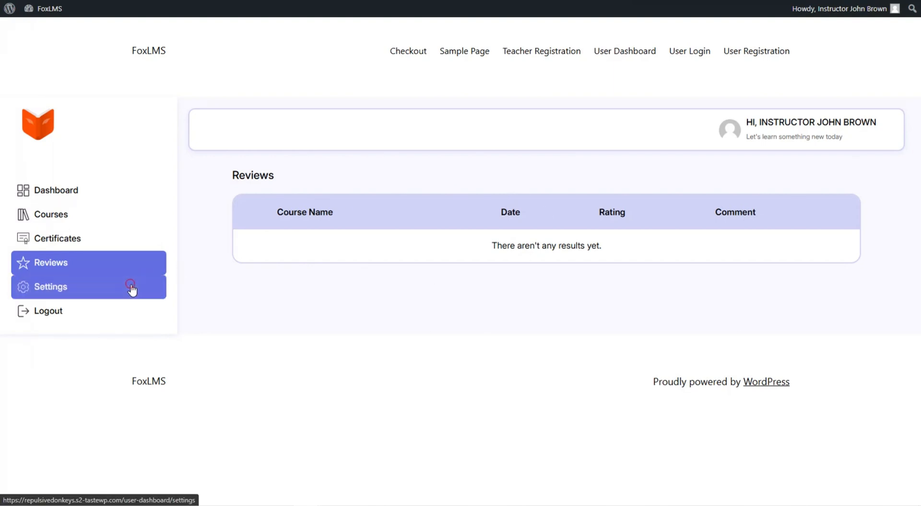
{"action": "left_click", "coordinate": [131, 287]}
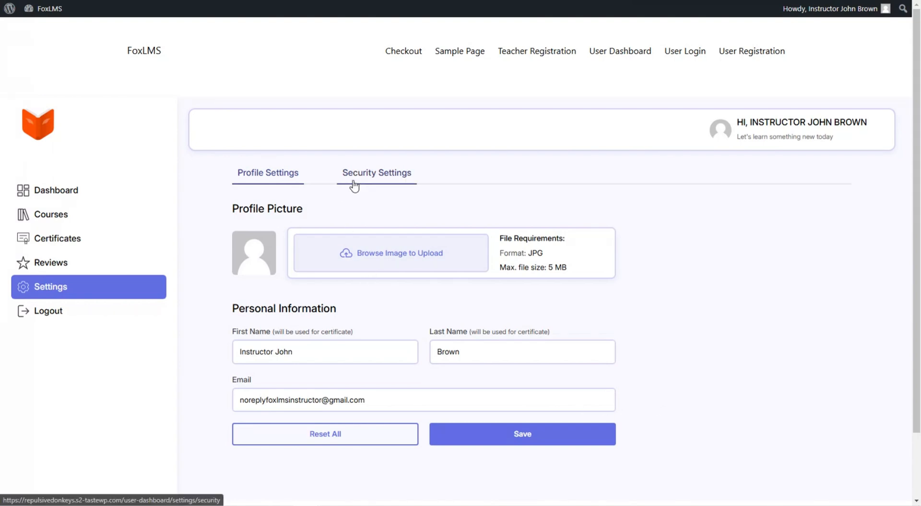
{"action": "left_click", "coordinate": [384, 178]}
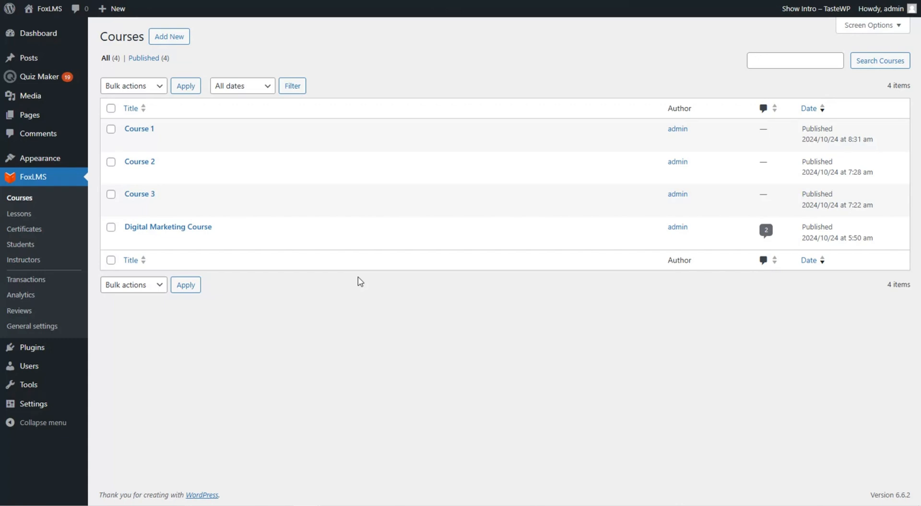
Approve the pending instructor under FoxLMS > Instructors, then open Quiz Maker General Settings
{"action": "left_click", "coordinate": [51, 263]}
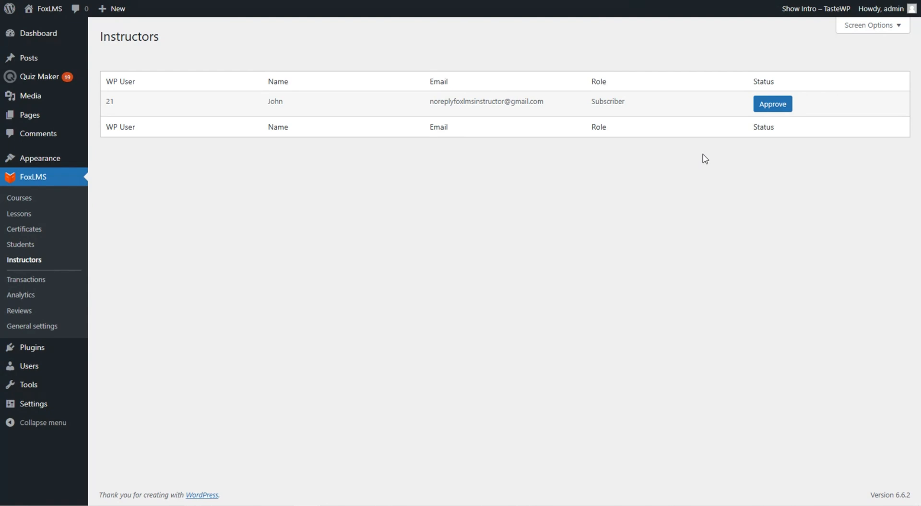
{"action": "left_click", "coordinate": [763, 108]}
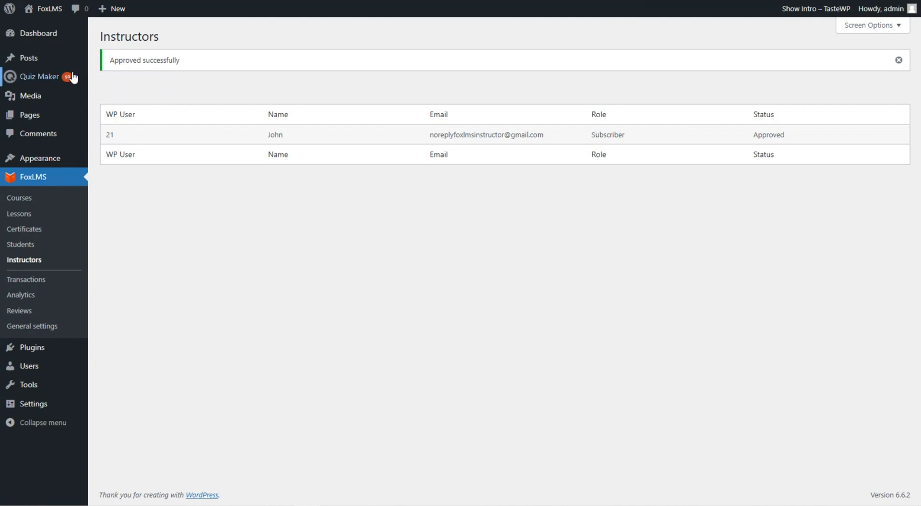
{"action": "mouse_move", "coordinate": [72, 77]}
{"action": "left_click", "coordinate": [162, 206]}
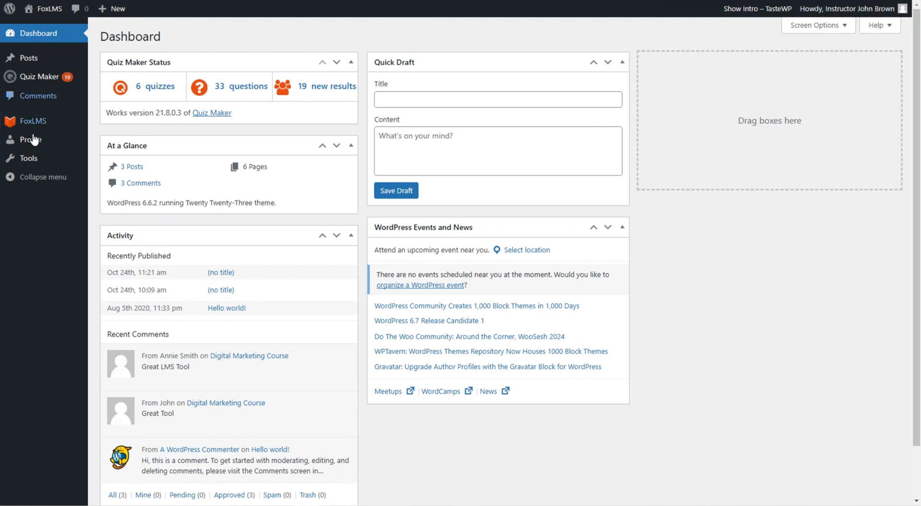
View the instructor's FoxLMS Courses list, check Lessons, return to Courses, then start a new post
{"action": "mouse_move", "coordinate": [54, 123]}
{"action": "mouse_move", "coordinate": [26, 128]}
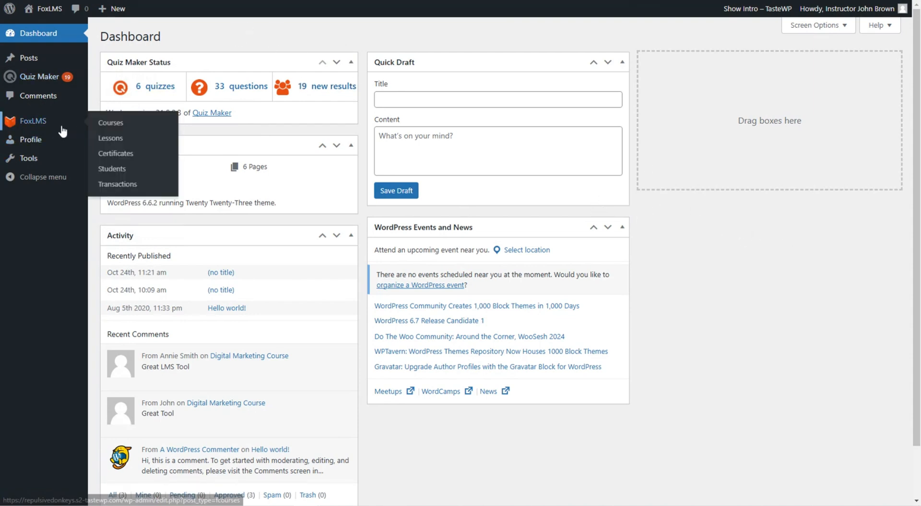
{"action": "left_click", "coordinate": [136, 123]}
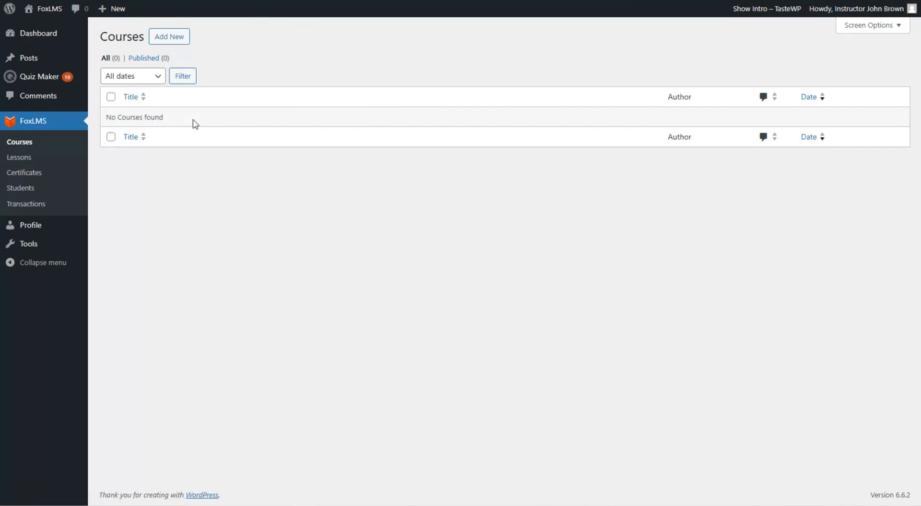
{"action": "left_click", "coordinate": [76, 158]}
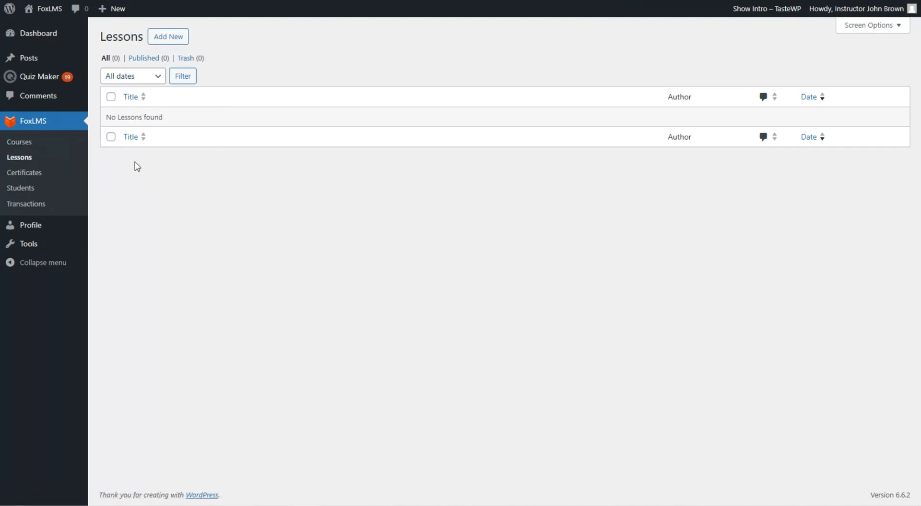
{"action": "left_click", "coordinate": [55, 144]}
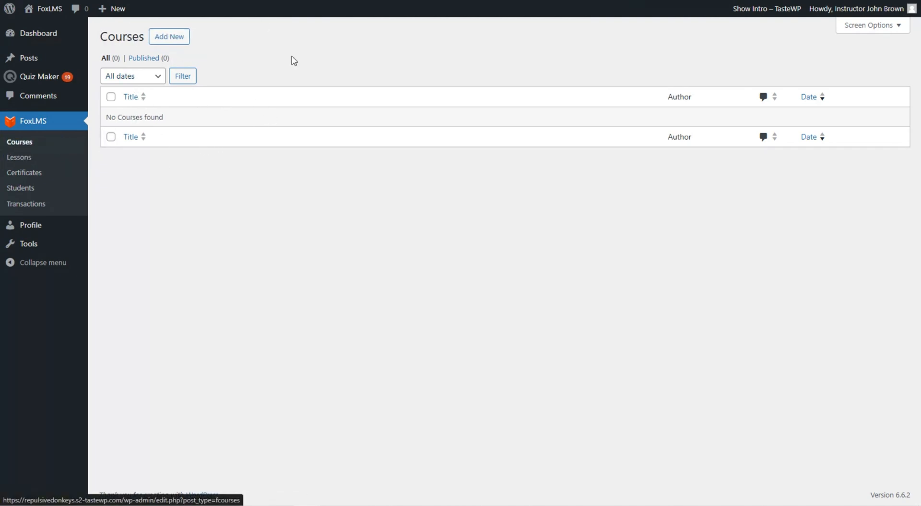
{"action": "left_click", "coordinate": [163, 36]}
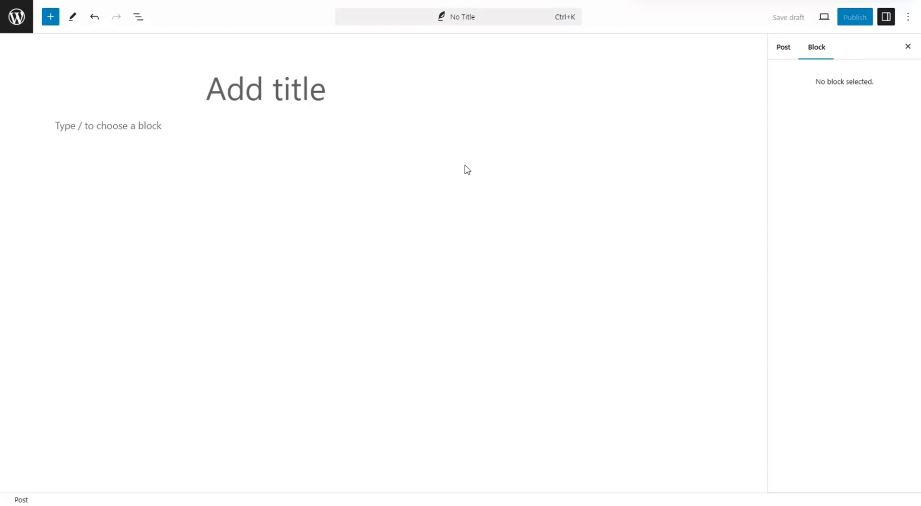
Create a post titled 'Courses' with a FoxLMS Course Grid block and publish it
{"action": "left_click", "coordinate": [338, 101]}
{"action": "type", "text": "Cour"}
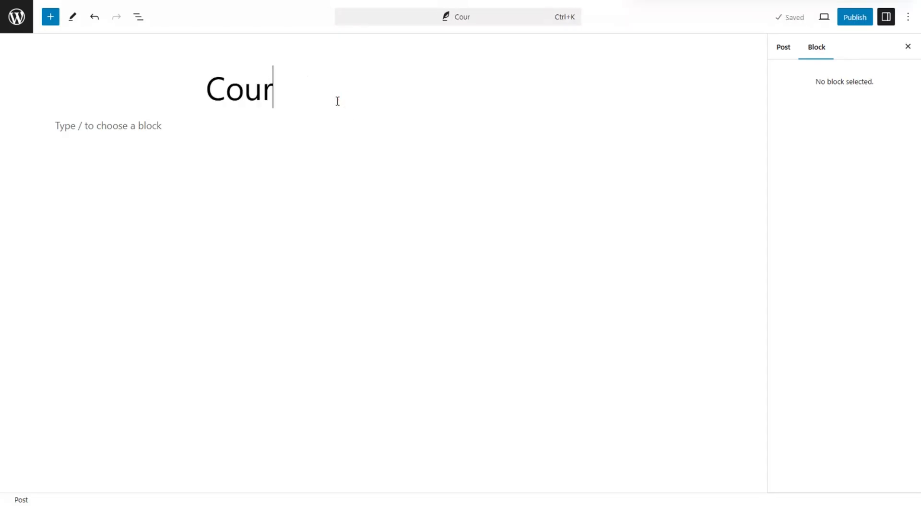
{"action": "type", "text": "ses"}
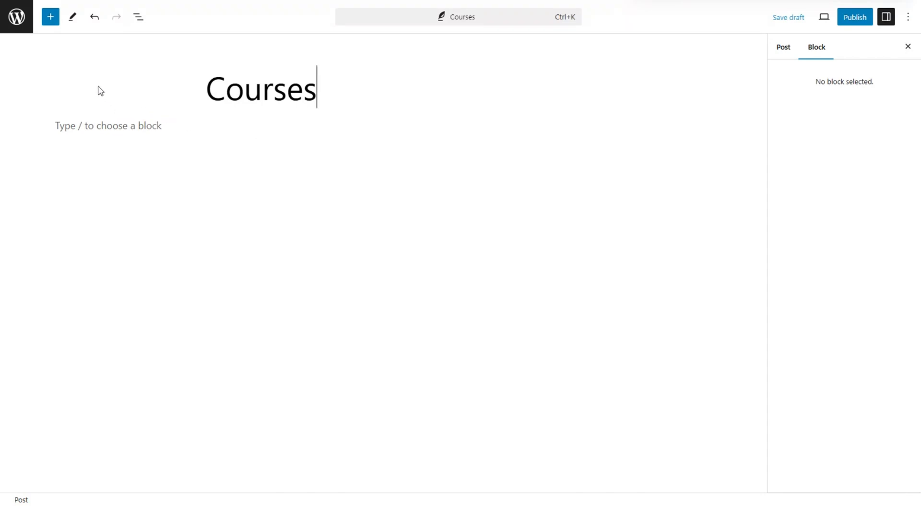
{"action": "left_click", "coordinate": [50, 18]}
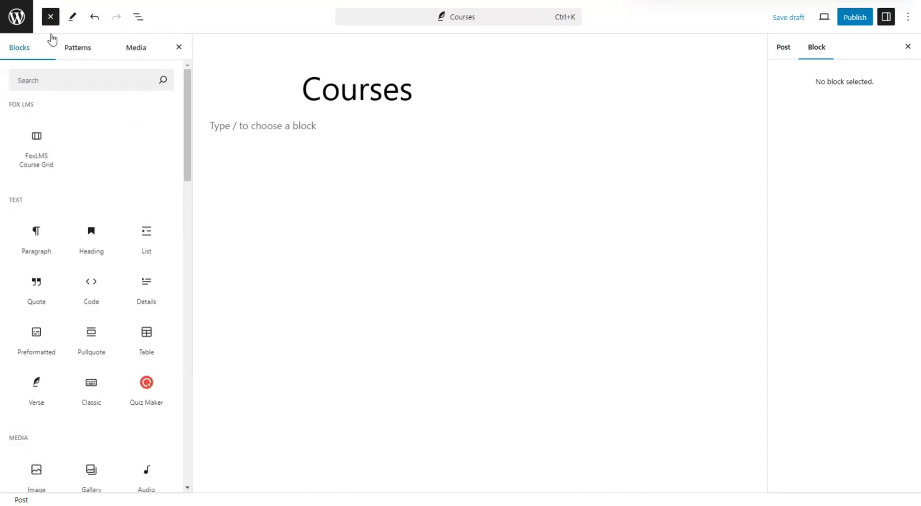
{"action": "left_click_drag", "start_coordinate": [48, 154], "coordinate": [499, 150]}
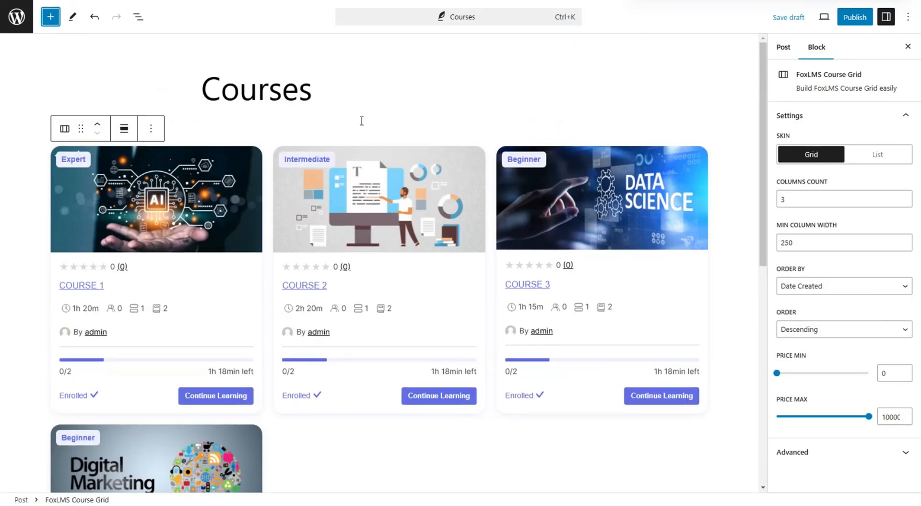
{"action": "scroll", "coordinate": [362, 124], "scroll_direction": "down", "scroll_amount": 1}
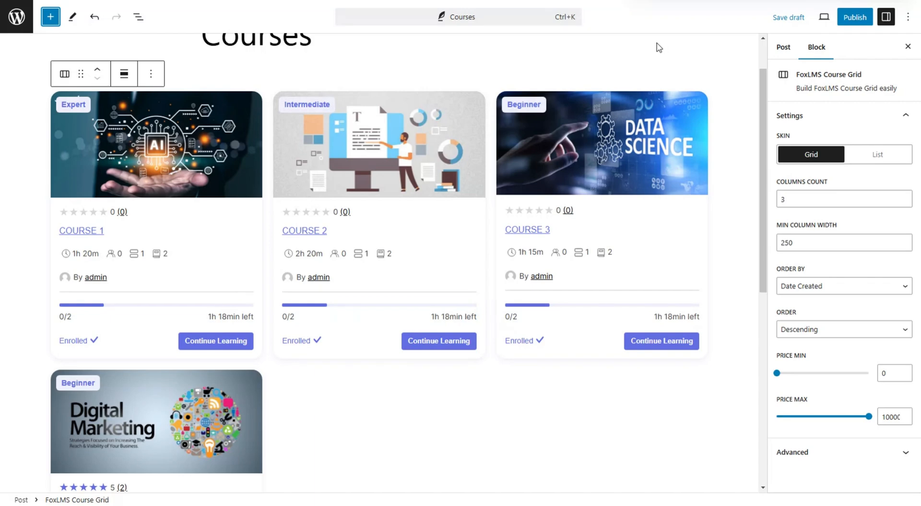
{"action": "left_click", "coordinate": [864, 29]}
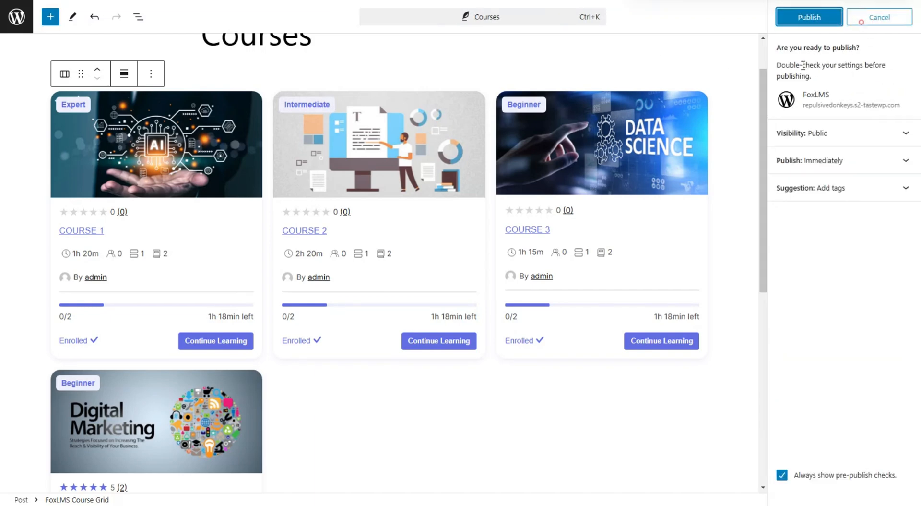
{"action": "left_click", "coordinate": [809, 18]}
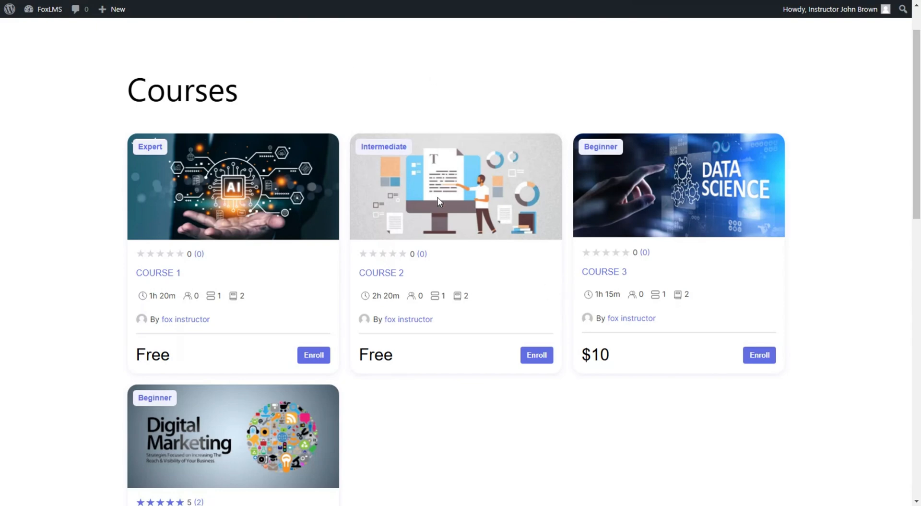
Scroll through the published Courses page to review the course cards
{"action": "scroll", "coordinate": [488, 168], "scroll_direction": "down", "scroll_amount": 1}
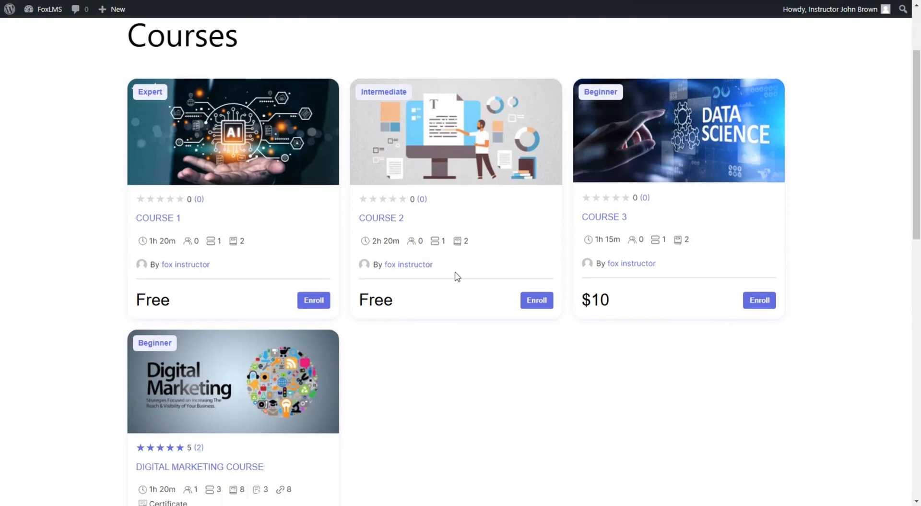
{"action": "scroll", "coordinate": [454, 288], "scroll_direction": "down", "scroll_amount": 1}
{"action": "scroll", "coordinate": [448, 314], "scroll_direction": "up", "scroll_amount": 2}
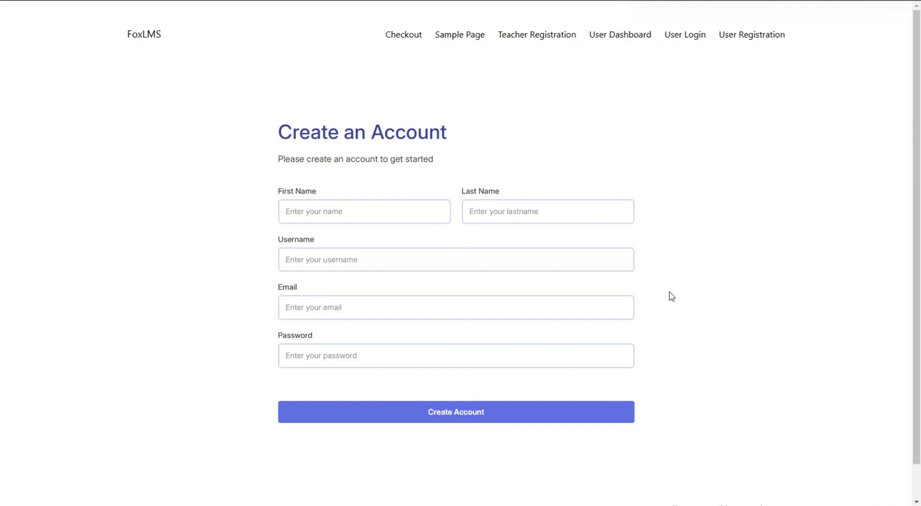
Register a second account with first name, last name, username, pasted e-mail and password
{"action": "left_click", "coordinate": [370, 212]}
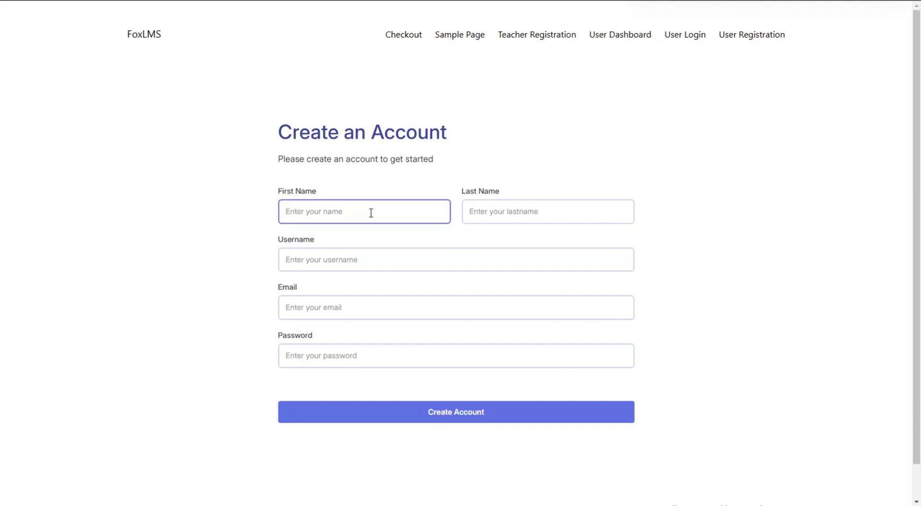
{"action": "left_click", "coordinate": [484, 204]}
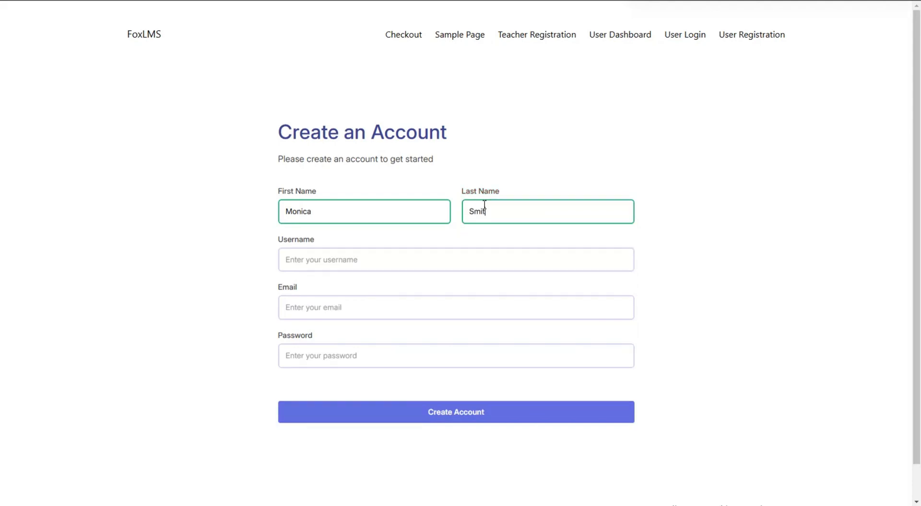
{"action": "left_click", "coordinate": [430, 261]}
{"action": "type", "text": "Monica"}
{"action": "left_click", "coordinate": [400, 310]}
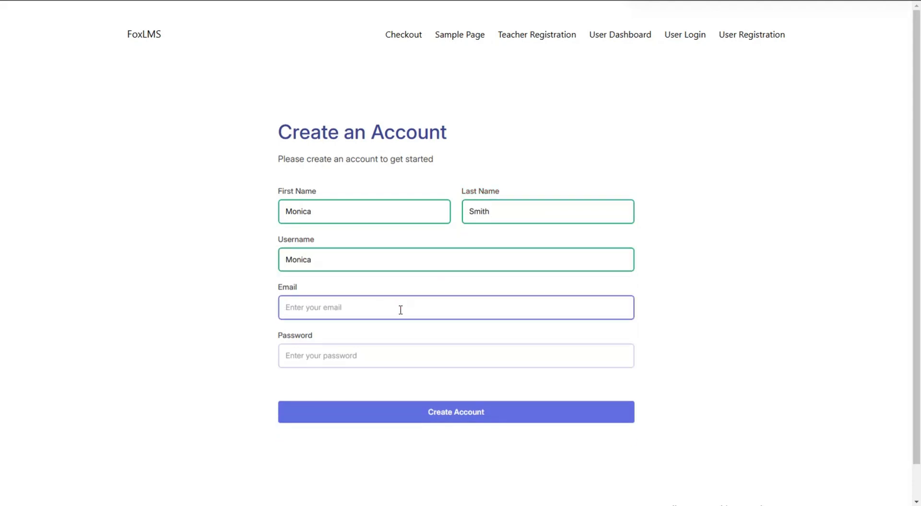
{"action": "key", "text": "ctrl+v"}
{"action": "left_click", "coordinate": [405, 360]}
{"action": "type", "text": "••••••"}
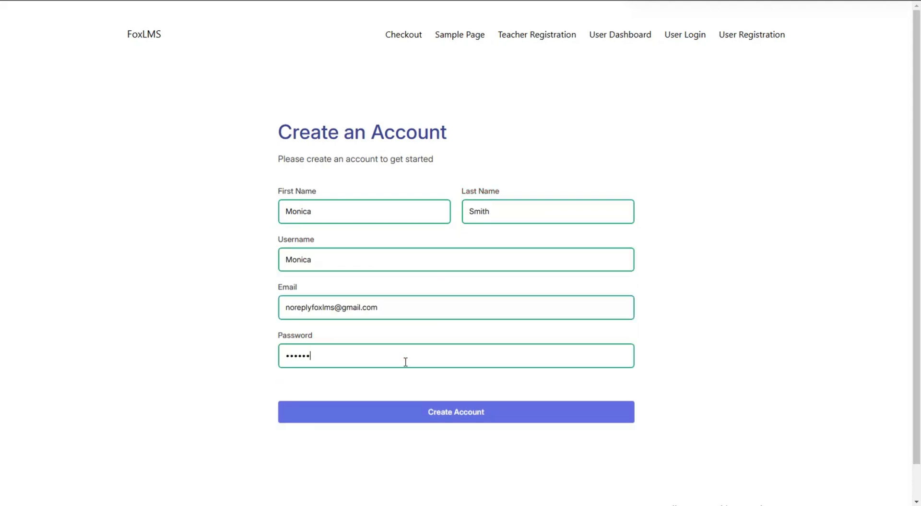
{"action": "type", "text": "••••••"}
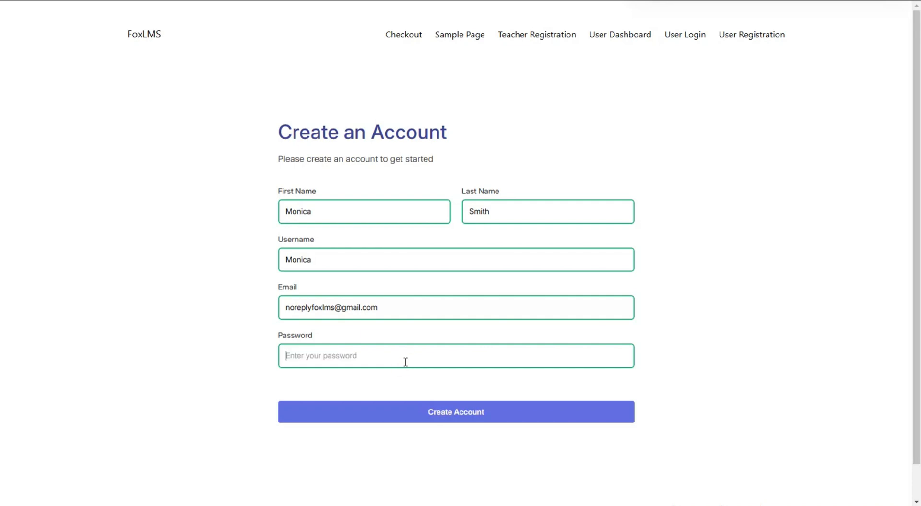
{"action": "double_click", "coordinate": [315, 262]}
{"action": "left_click", "coordinate": [571, 412]}
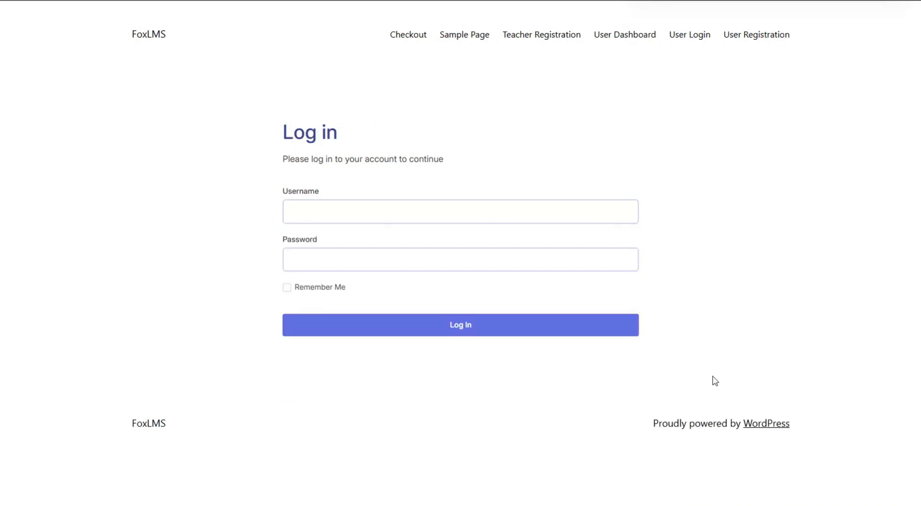
Log in with the new student's username and password
{"action": "left_click", "coordinate": [600, 211]}
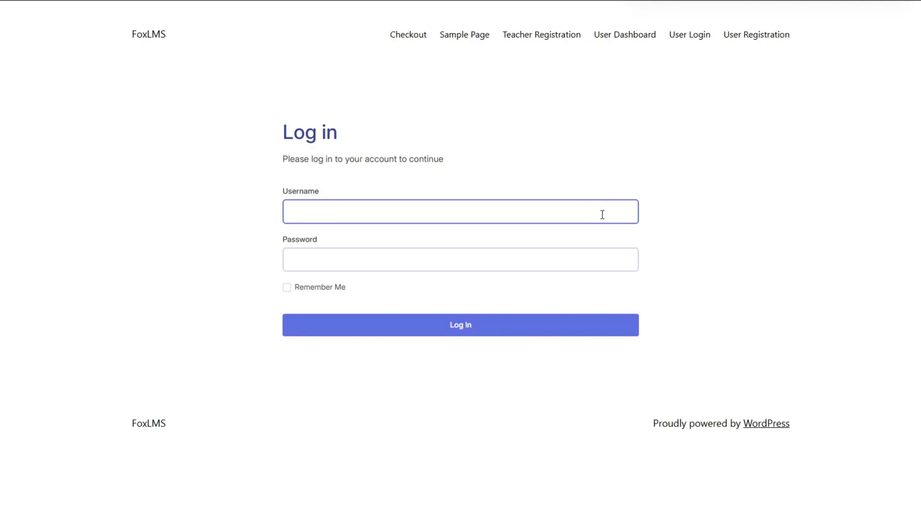
{"action": "type", "text": "Monica"}
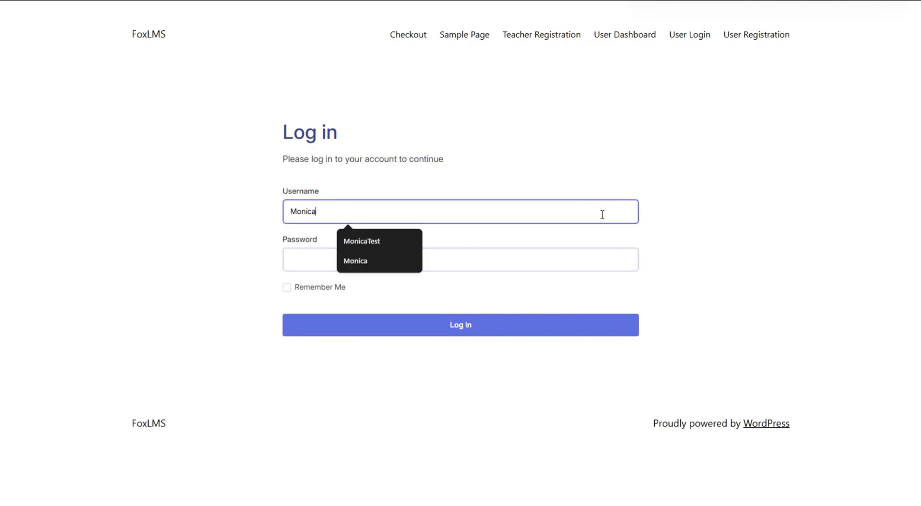
{"action": "left_click", "coordinate": [599, 249]}
{"action": "type", "text": "••••••••••••"}
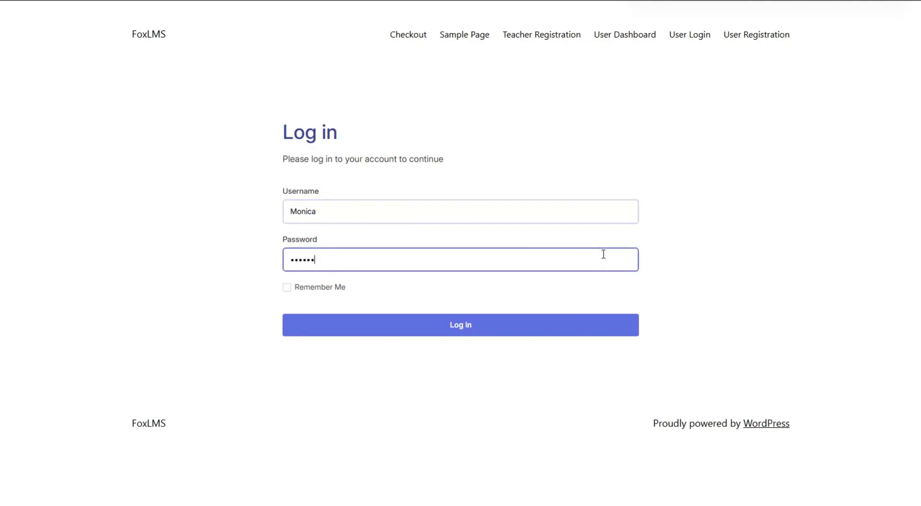
{"action": "left_click", "coordinate": [656, 360]}
{"action": "left_click", "coordinate": [629, 330]}
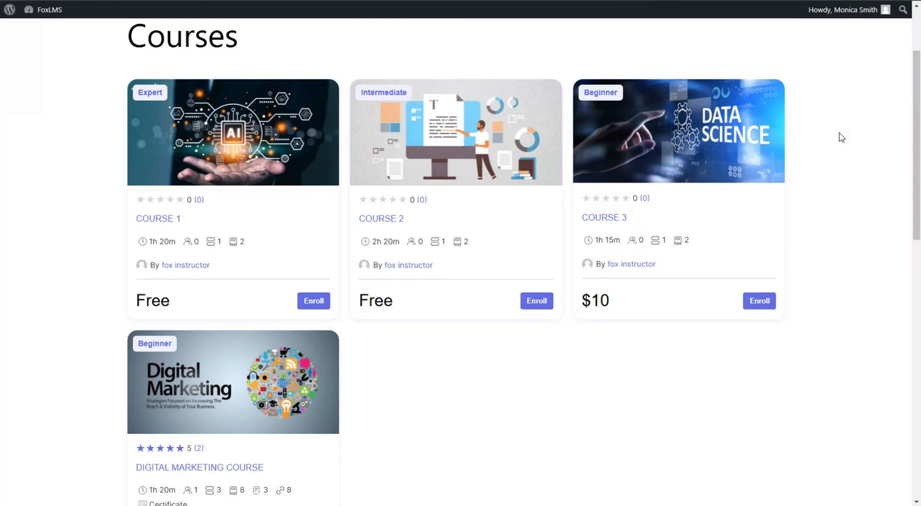
Scroll the Courses page down to the $10 Digital Marketing Course card
{"action": "scroll", "coordinate": [493, 351], "scroll_direction": "down", "scroll_amount": 2}
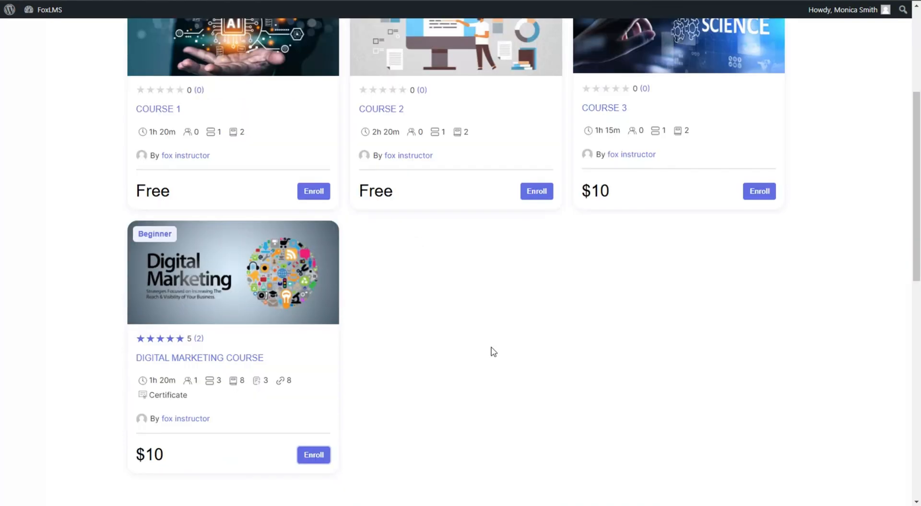
{"action": "scroll", "coordinate": [493, 351], "scroll_direction": "up", "scroll_amount": 1}
{"action": "scroll", "coordinate": [492, 351], "scroll_direction": "down", "scroll_amount": 1}
Open the Digital Marketing Course page and start enrolling in it
{"action": "scroll", "coordinate": [325, 464], "scroll_direction": "down", "scroll_amount": 1}
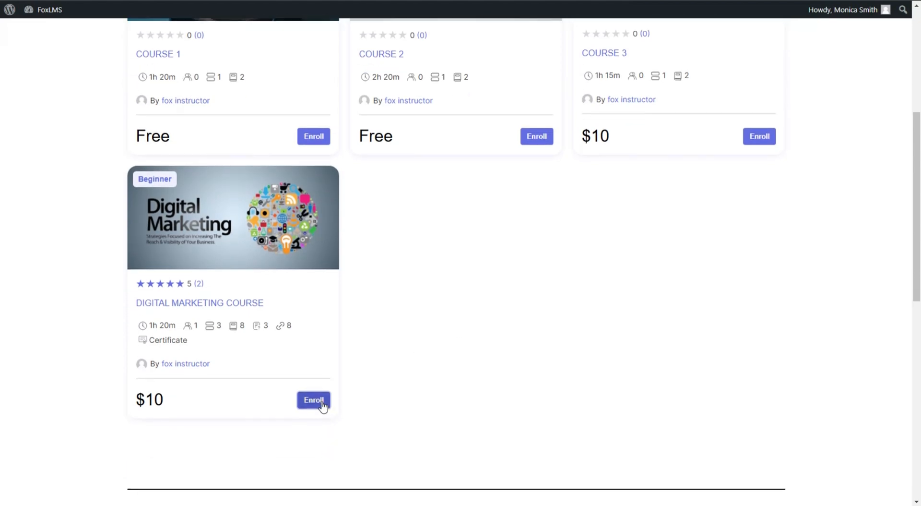
{"action": "left_click", "coordinate": [318, 404]}
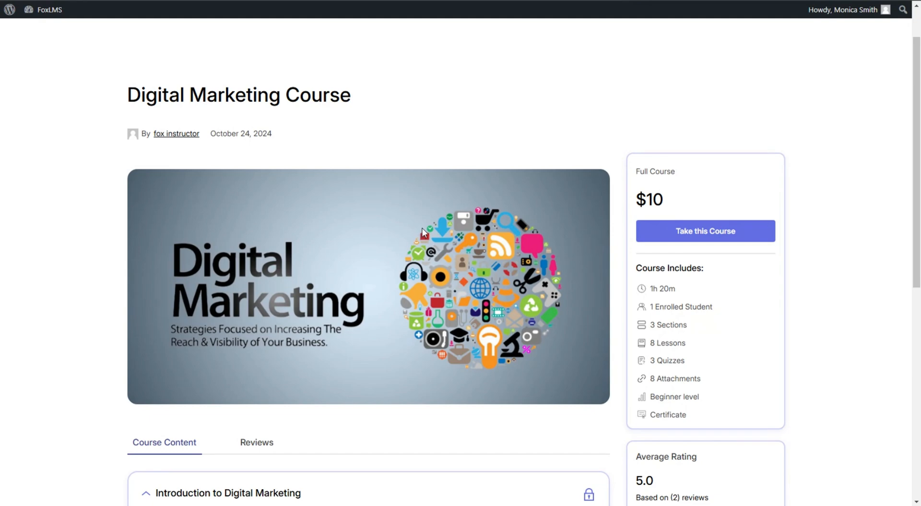
{"action": "scroll", "coordinate": [422, 230], "scroll_direction": "down", "scroll_amount": 3}
{"action": "scroll", "coordinate": [423, 230], "scroll_direction": "up", "scroll_amount": 2}
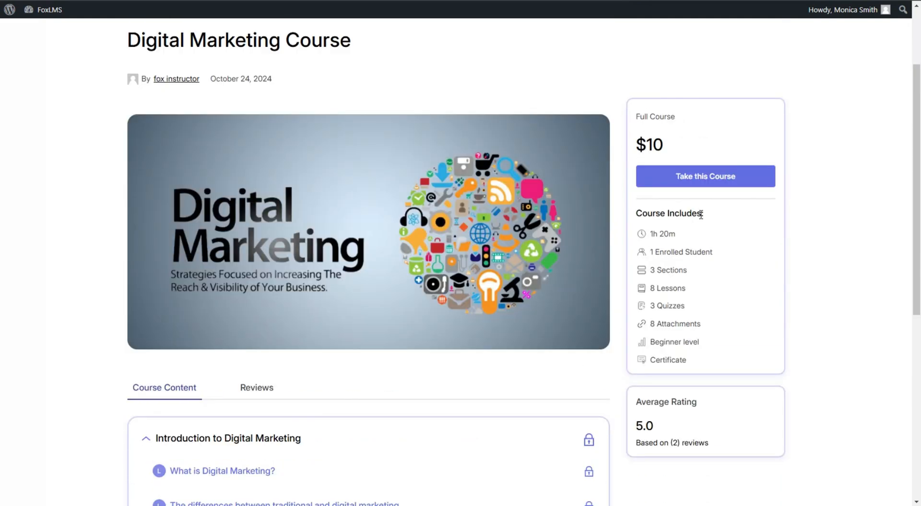
{"action": "left_click", "coordinate": [696, 181]}
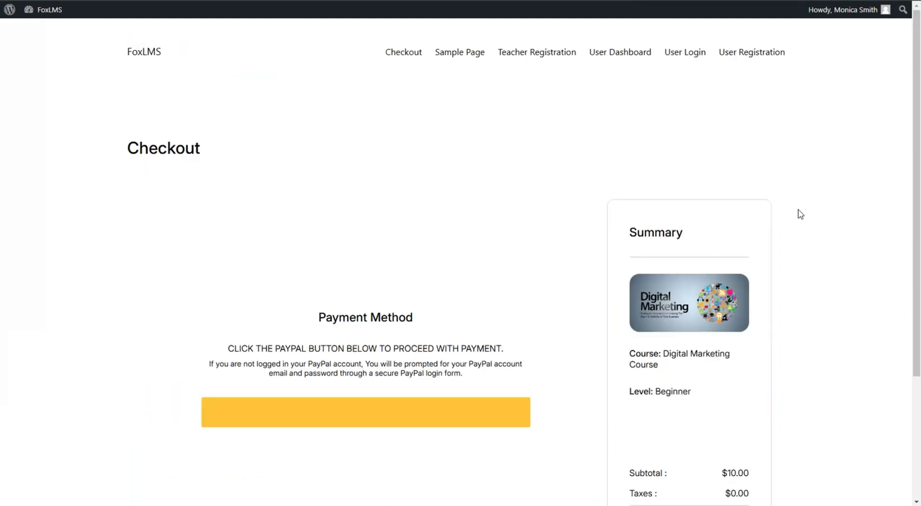
{"action": "scroll", "coordinate": [464, 382], "scroll_direction": "down", "scroll_amount": 2}
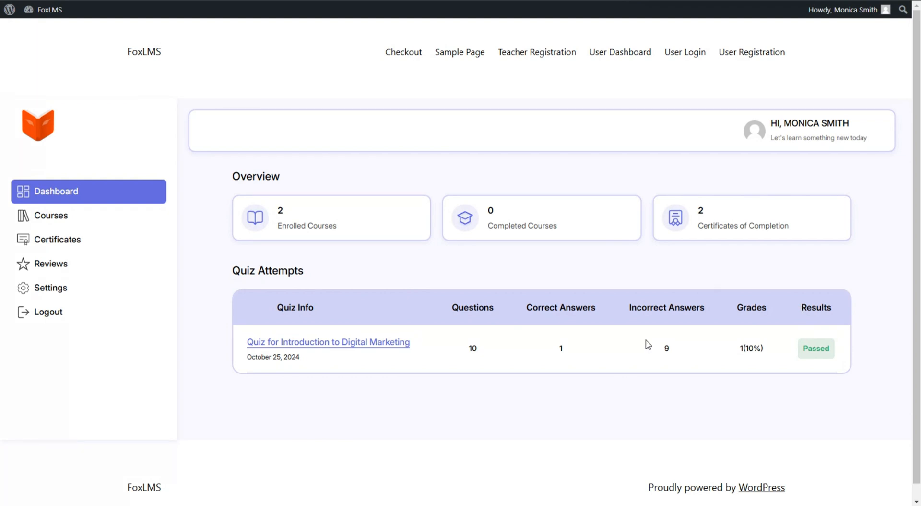
Browse the dashboard's completed courses and certificates, ending on the empty Reviews page
{"action": "left_click", "coordinate": [110, 211]}
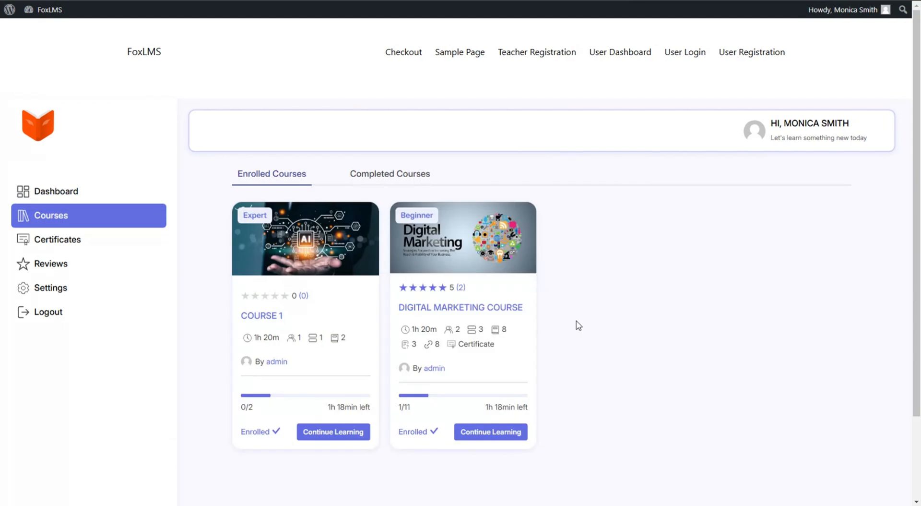
{"action": "left_click", "coordinate": [379, 174]}
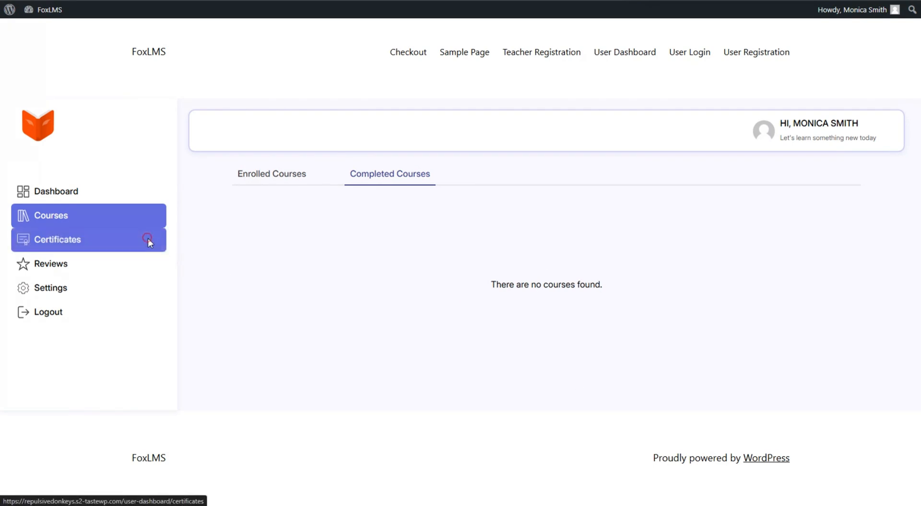
{"action": "left_click", "coordinate": [148, 239]}
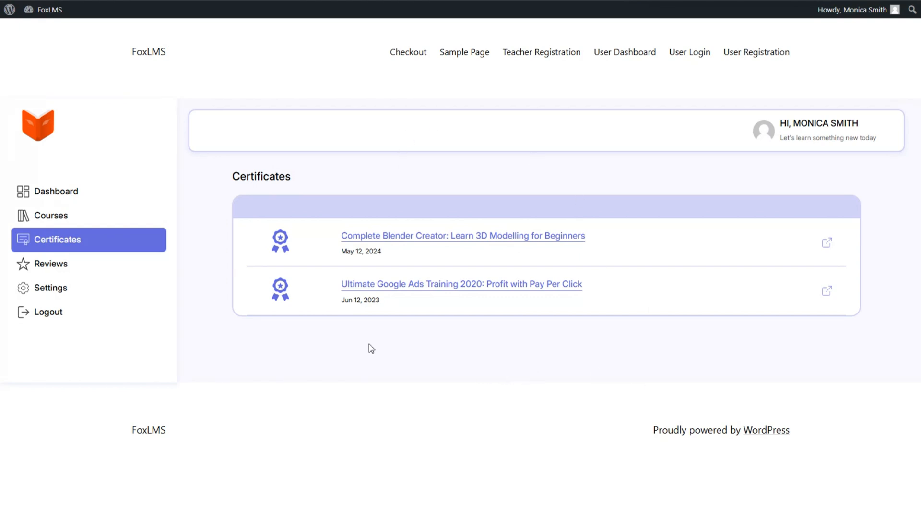
{"action": "left_click", "coordinate": [35, 274]}
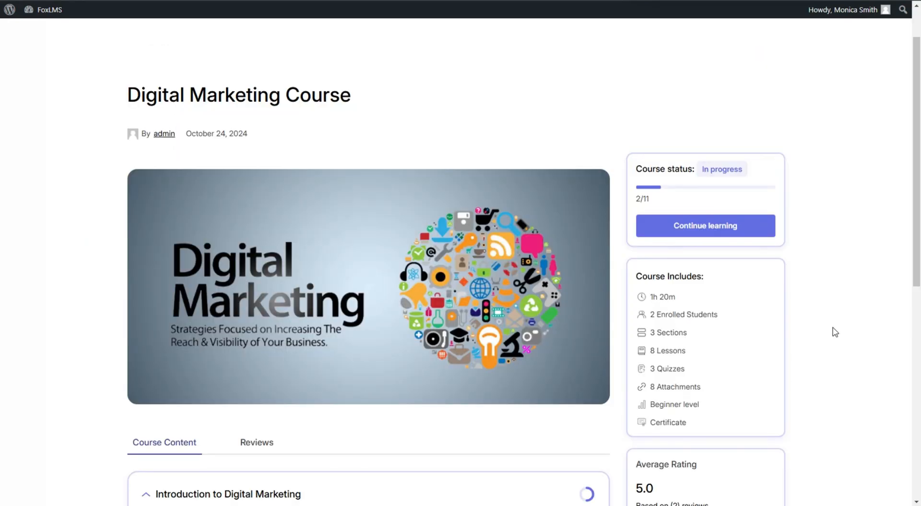
Switch the Digital Marketing Course page to its Reviews tab and scroll to the empty review form
{"action": "scroll", "coordinate": [835, 332], "scroll_direction": "down", "scroll_amount": 1}
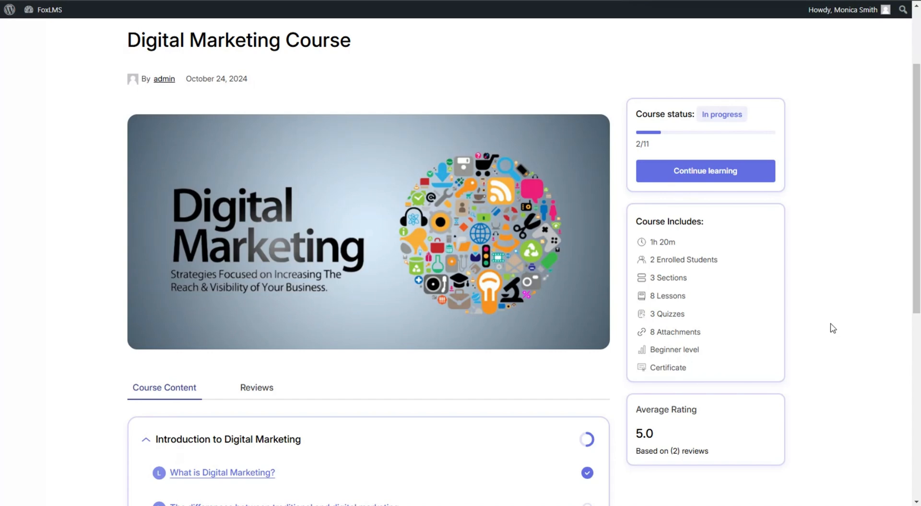
{"action": "scroll", "coordinate": [834, 329], "scroll_direction": "down", "scroll_amount": 2}
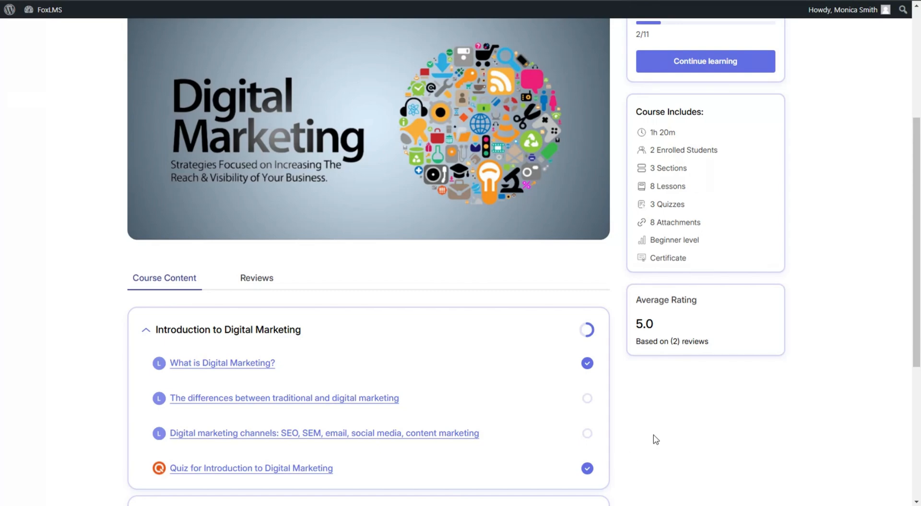
{"action": "scroll", "coordinate": [654, 437], "scroll_direction": "up", "scroll_amount": 3}
{"action": "scroll", "coordinate": [639, 413], "scroll_direction": "down", "scroll_amount": 3}
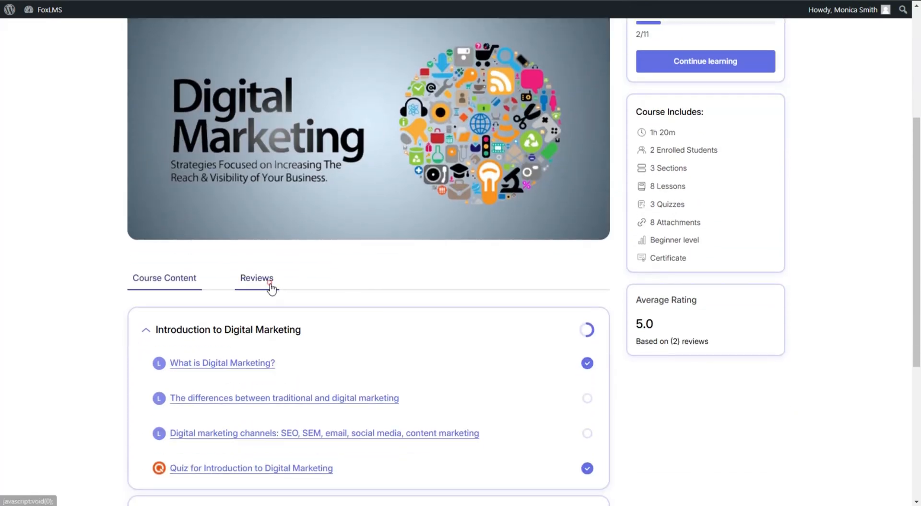
{"action": "left_click", "coordinate": [267, 282]}
{"action": "scroll", "coordinate": [811, 308], "scroll_direction": "down", "scroll_amount": 3}
{"action": "scroll", "coordinate": [815, 287], "scroll_direction": "down", "scroll_amount": 8}
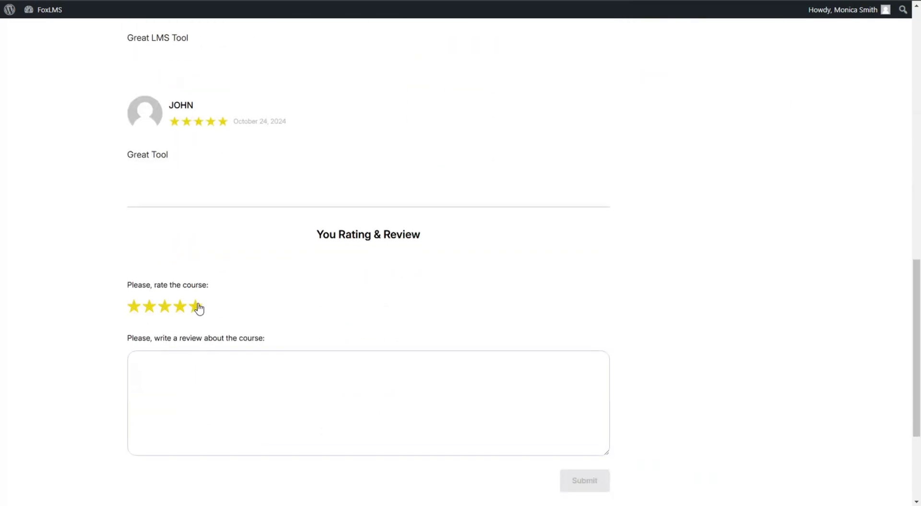
Rate the course five stars with the review 'Great LMS Tool in the market' and submit it
{"action": "left_click", "coordinate": [195, 306]}
{"action": "left_click", "coordinate": [210, 391]}
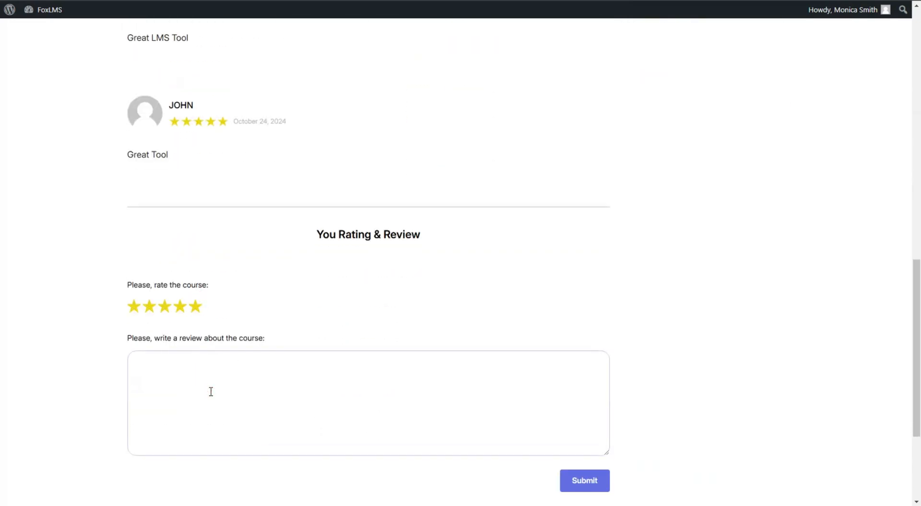
{"action": "type", "text": "Great LMS Tool in the market"}
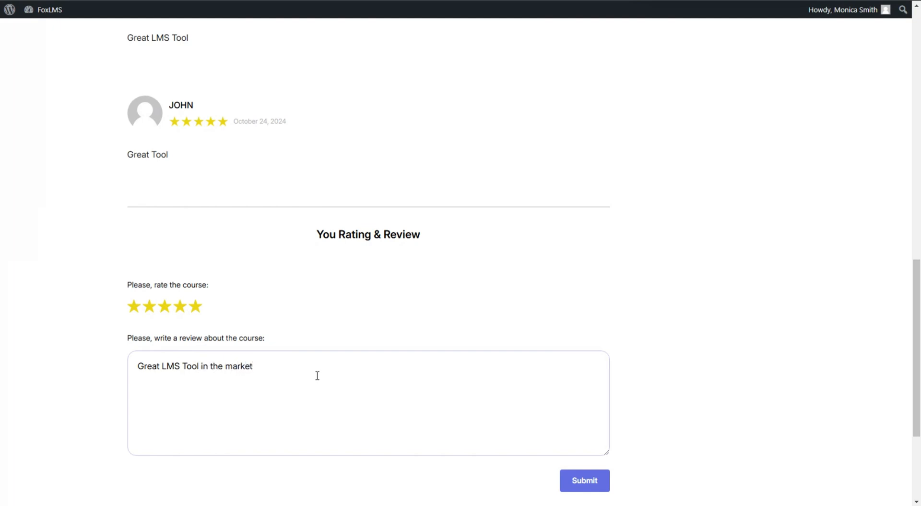
{"action": "scroll", "coordinate": [317, 375], "scroll_direction": "down", "scroll_amount": 2}
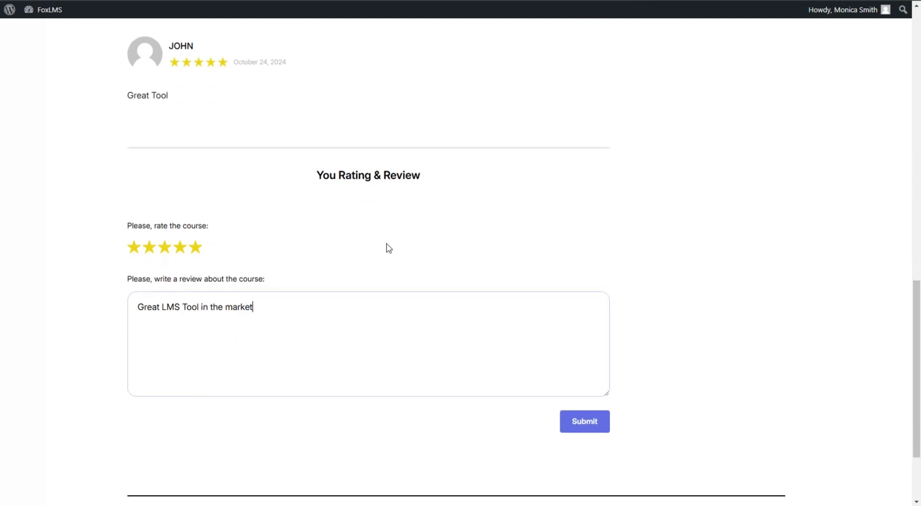
{"action": "left_click", "coordinate": [594, 379]}
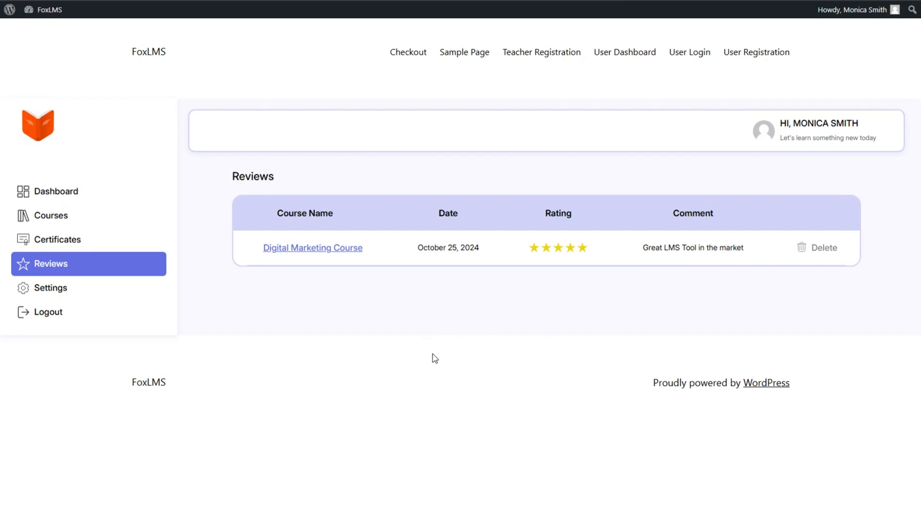
Open the student's account Settings page from the dashboard sidebar
{"action": "left_click", "coordinate": [132, 288]}
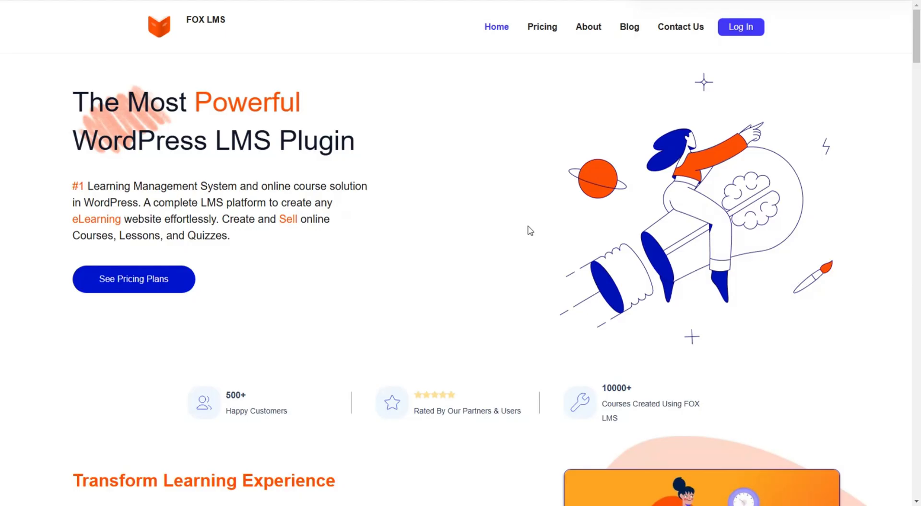
Scroll the FOX LMS homepage down to the 'What Users Say About FOX LMS' testimonials and FAQ
{"action": "scroll", "coordinate": [531, 231], "scroll_direction": "down", "scroll_amount": 1}
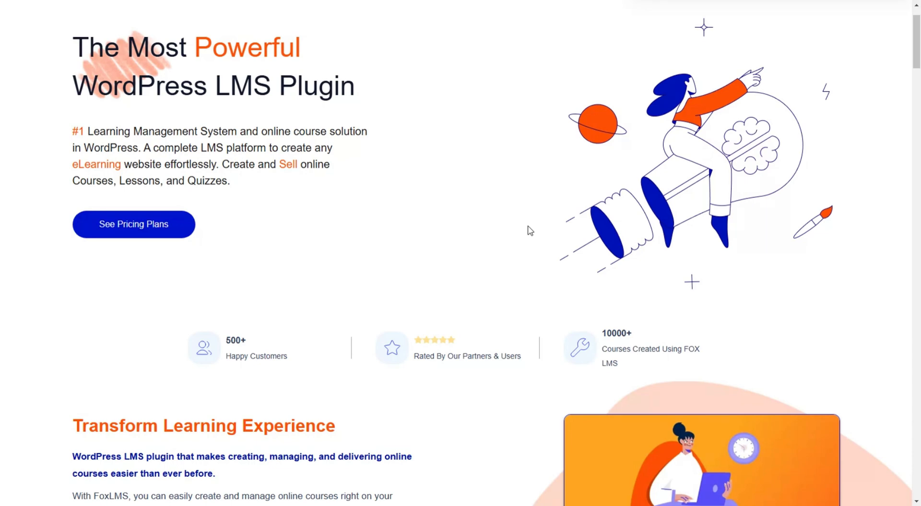
{"action": "scroll", "coordinate": [530, 231], "scroll_direction": "down", "scroll_amount": 3}
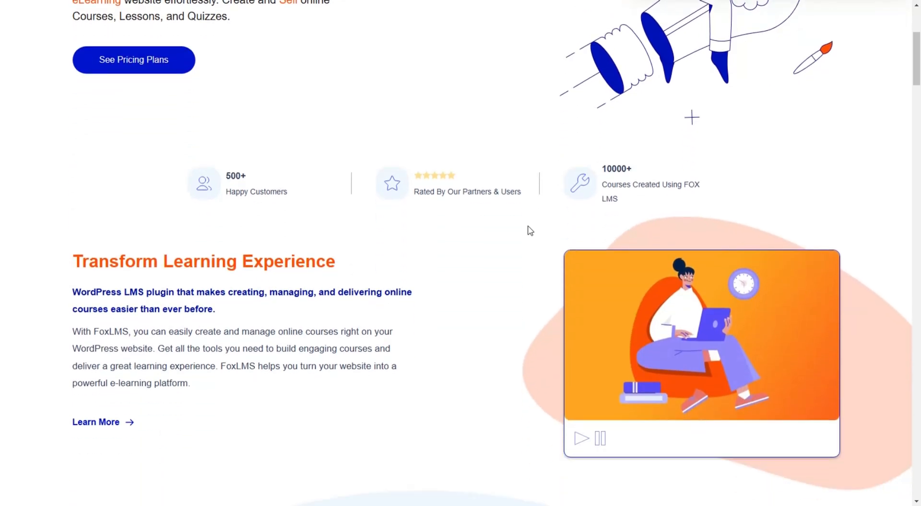
{"action": "scroll", "coordinate": [530, 231], "scroll_direction": "down", "scroll_amount": 2}
{"action": "scroll", "coordinate": [530, 231], "scroll_direction": "down", "scroll_amount": 2}
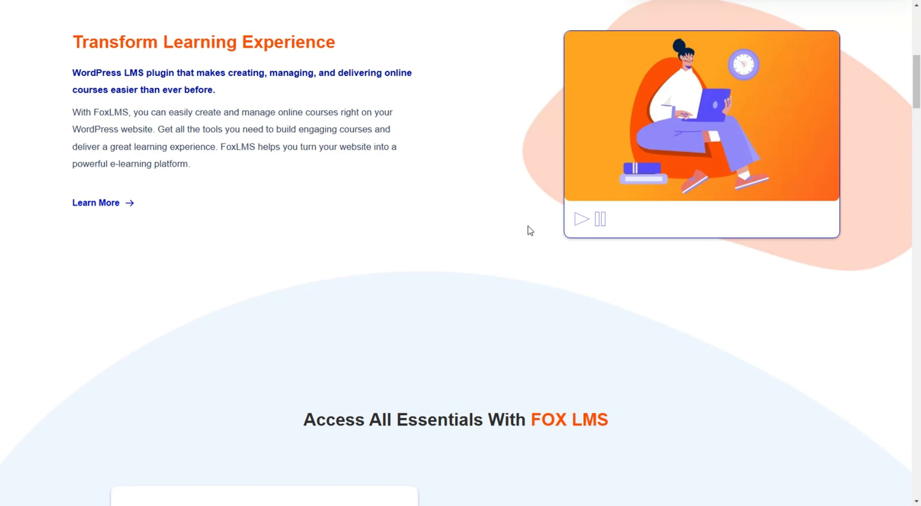
{"action": "scroll", "coordinate": [530, 231], "scroll_direction": "down", "scroll_amount": 3}
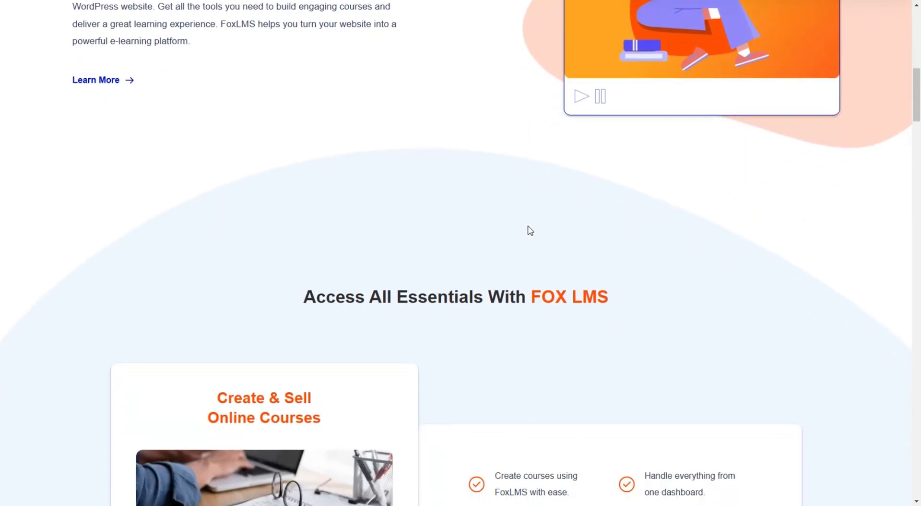
{"action": "scroll", "coordinate": [530, 231], "scroll_direction": "down", "scroll_amount": 3}
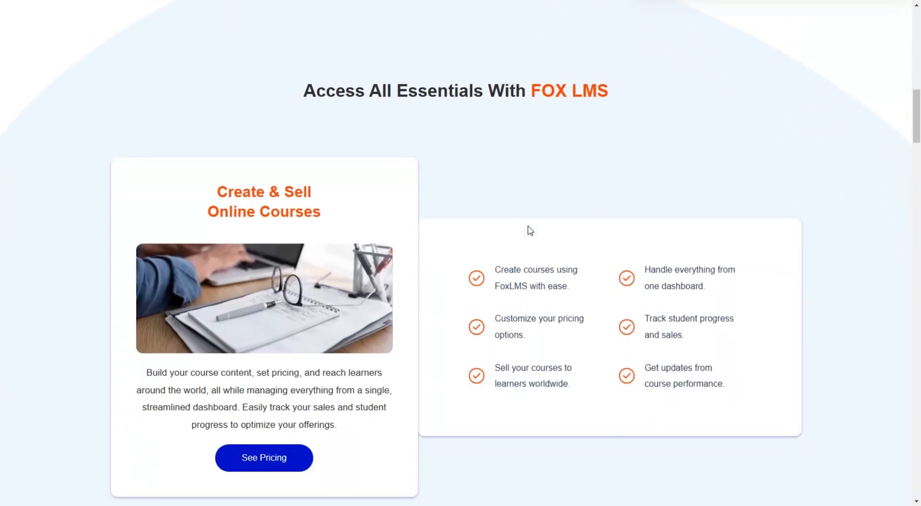
{"action": "scroll", "coordinate": [530, 230], "scroll_direction": "down", "scroll_amount": 1}
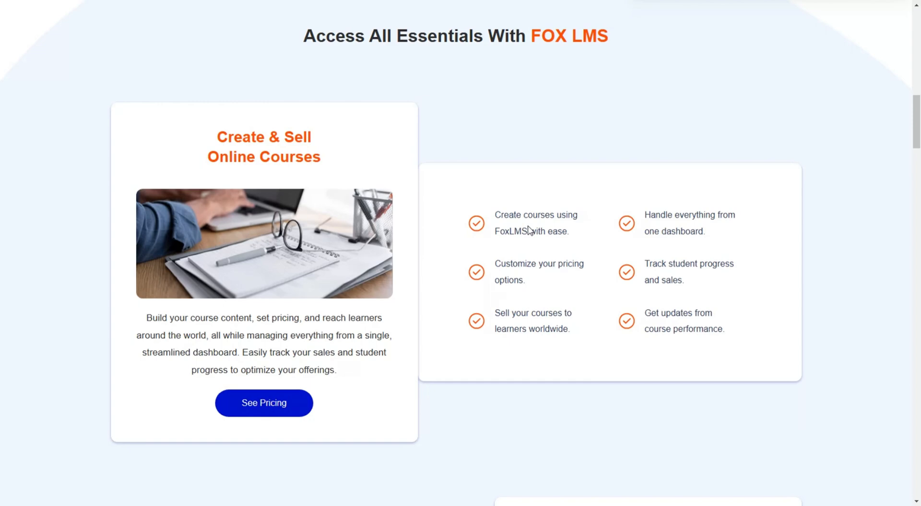
{"action": "scroll", "coordinate": [530, 230], "scroll_direction": "down", "scroll_amount": 3}
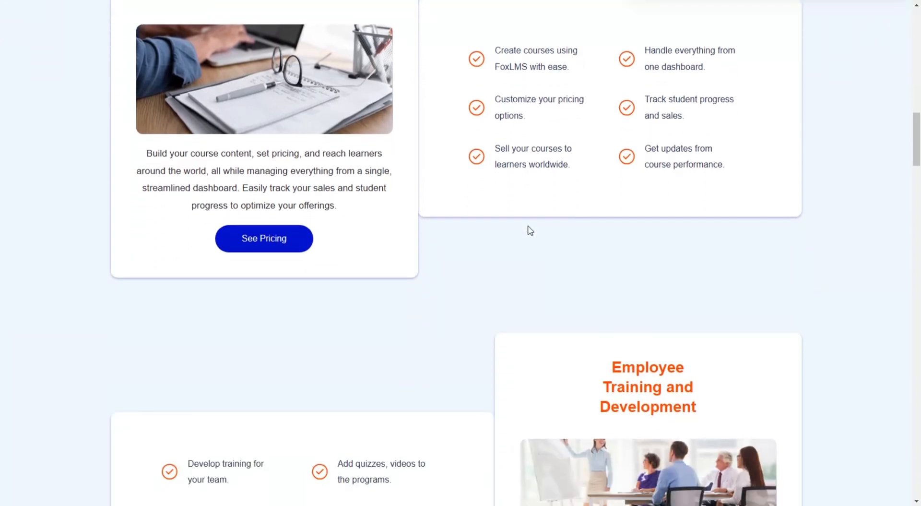
{"action": "scroll", "coordinate": [530, 231], "scroll_direction": "down", "scroll_amount": 5}
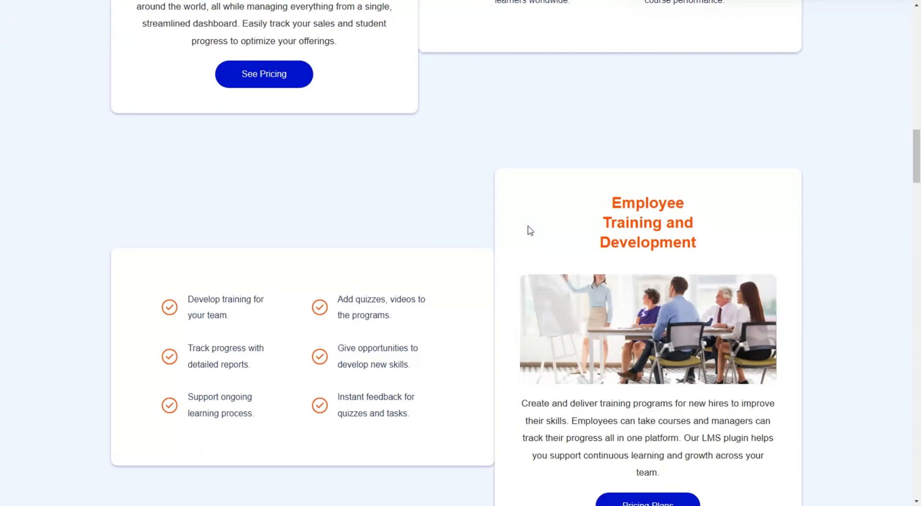
{"action": "scroll", "coordinate": [530, 231], "scroll_direction": "down", "scroll_amount": 1}
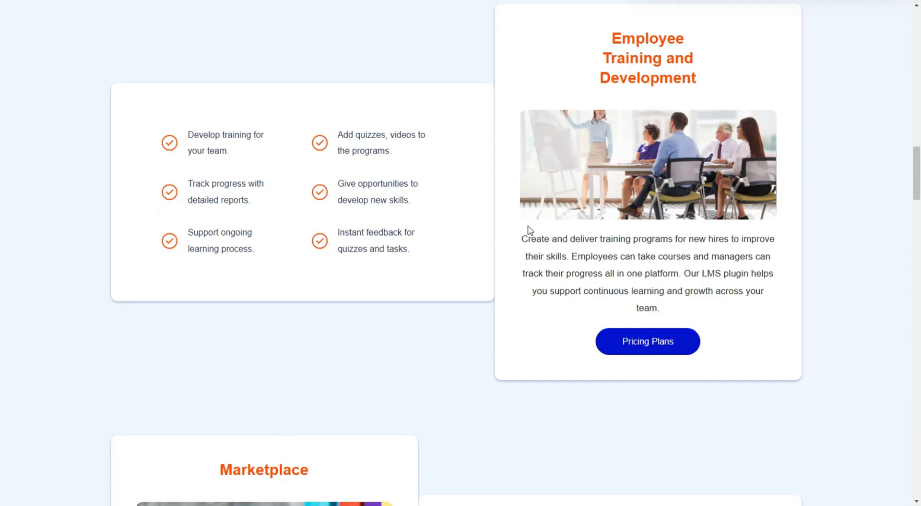
{"action": "scroll", "coordinate": [530, 229], "scroll_direction": "down", "scroll_amount": 7}
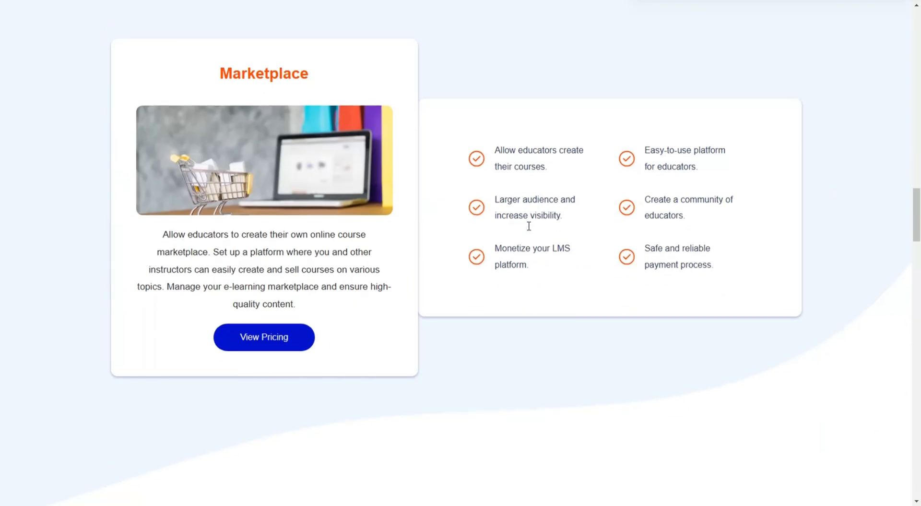
{"action": "scroll", "coordinate": [529, 226], "scroll_direction": "down", "scroll_amount": 7}
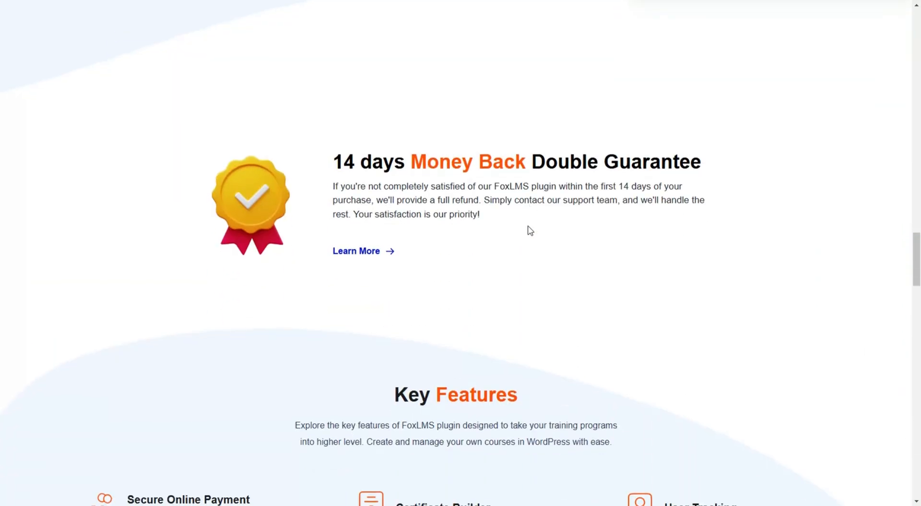
{"action": "scroll", "coordinate": [531, 231], "scroll_direction": "down", "scroll_amount": 12}
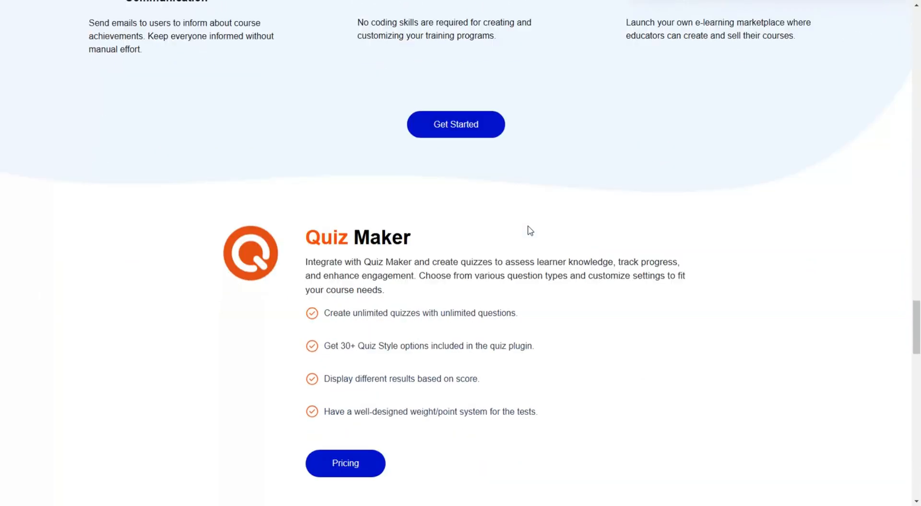
{"action": "scroll", "coordinate": [530, 231], "scroll_direction": "down", "scroll_amount": 10}
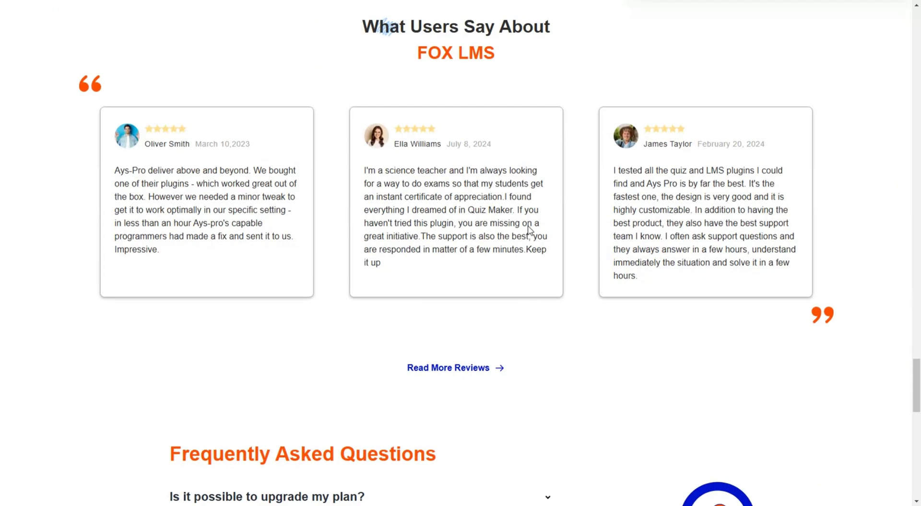